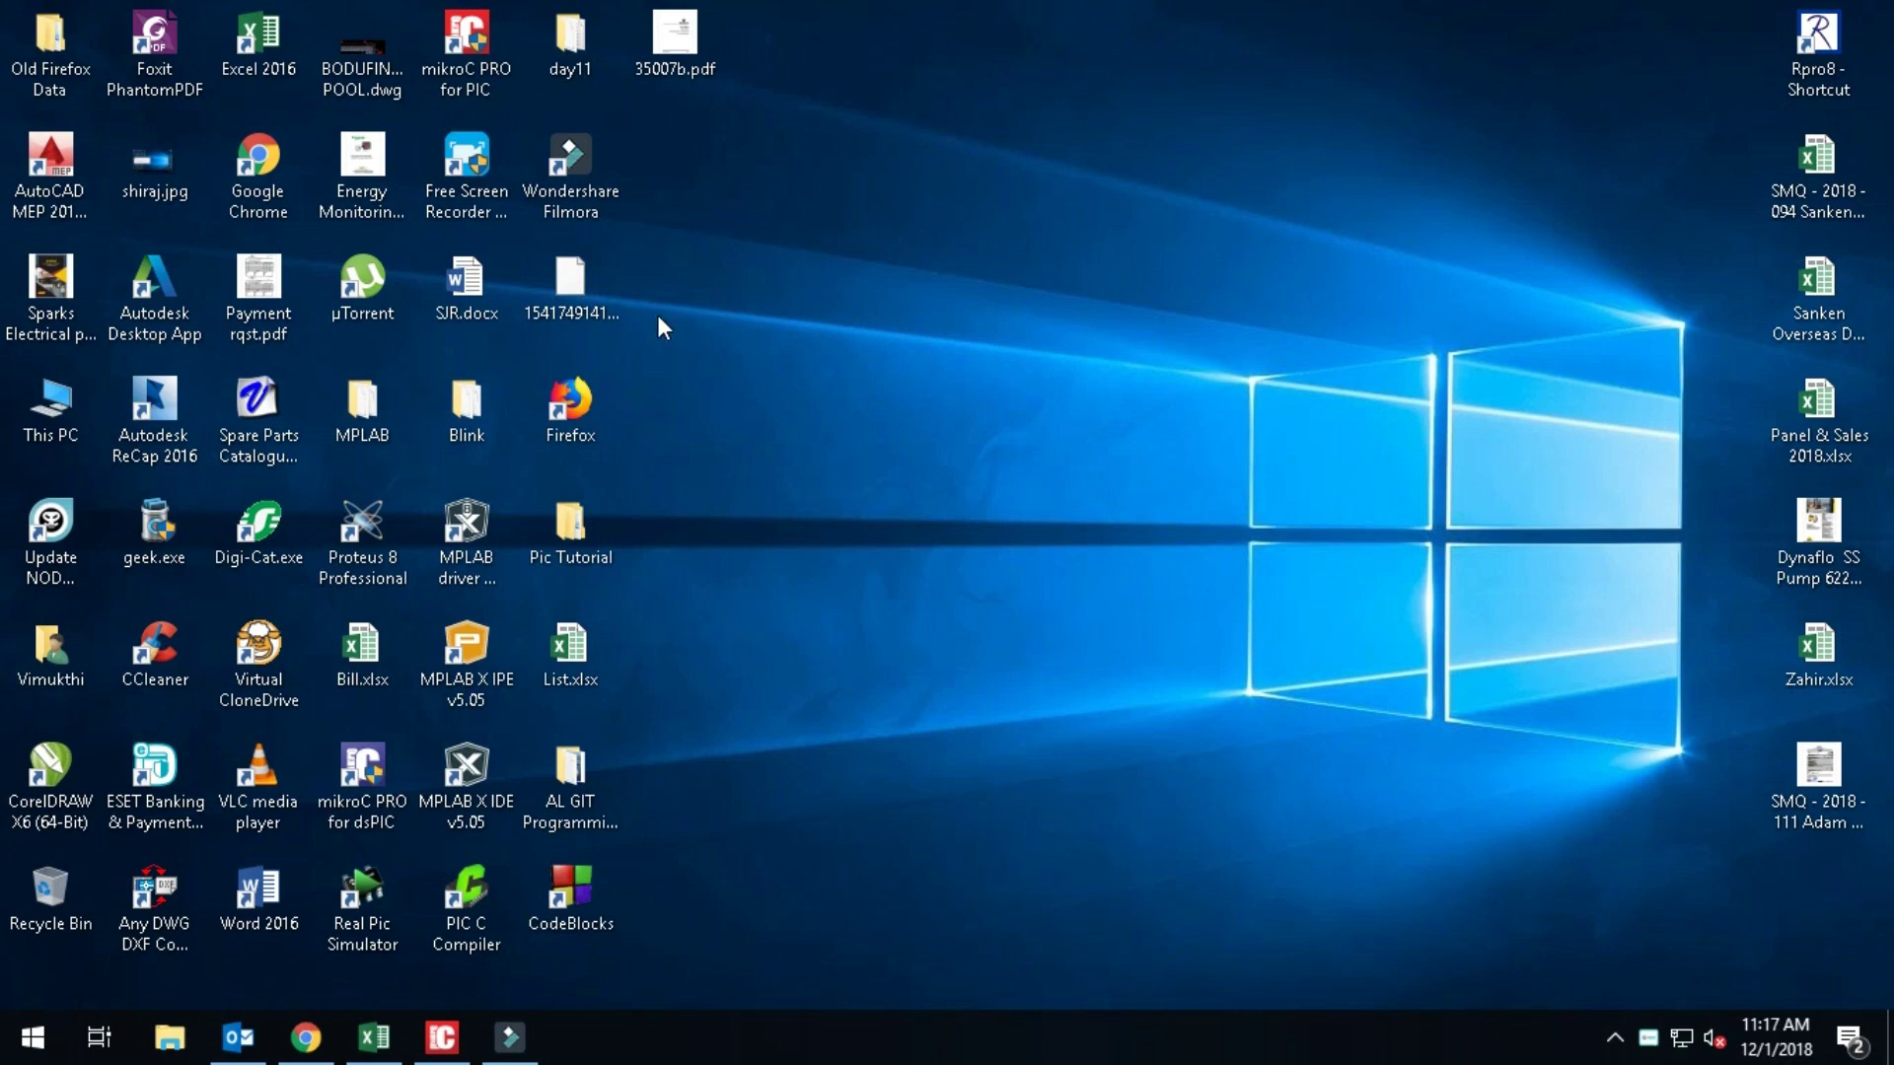
Step: Launch Proteus 8 Professional from its desktop icon
double_click(368, 546)
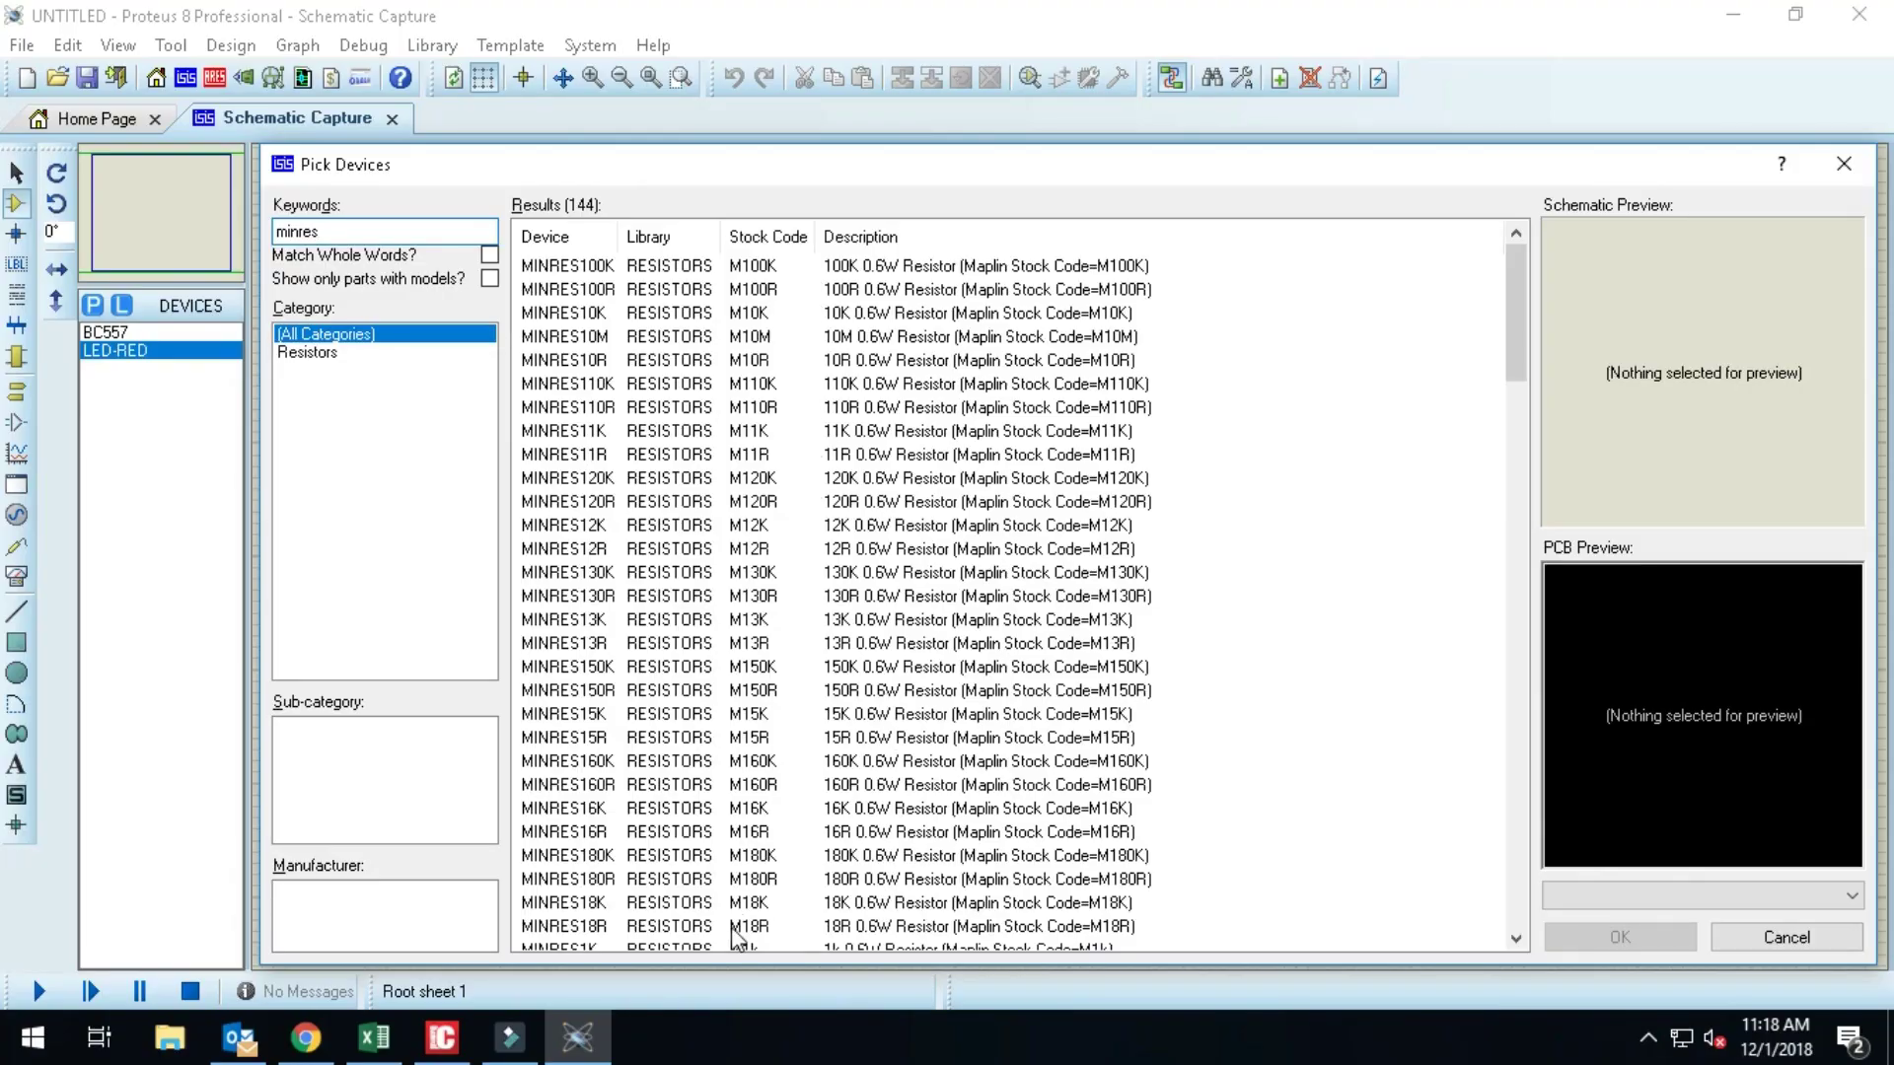
Step: Add the MINRES1K and MINRES150R resistors to the device list
left_click(775, 407)
scroll(779, 434, "down", 3)
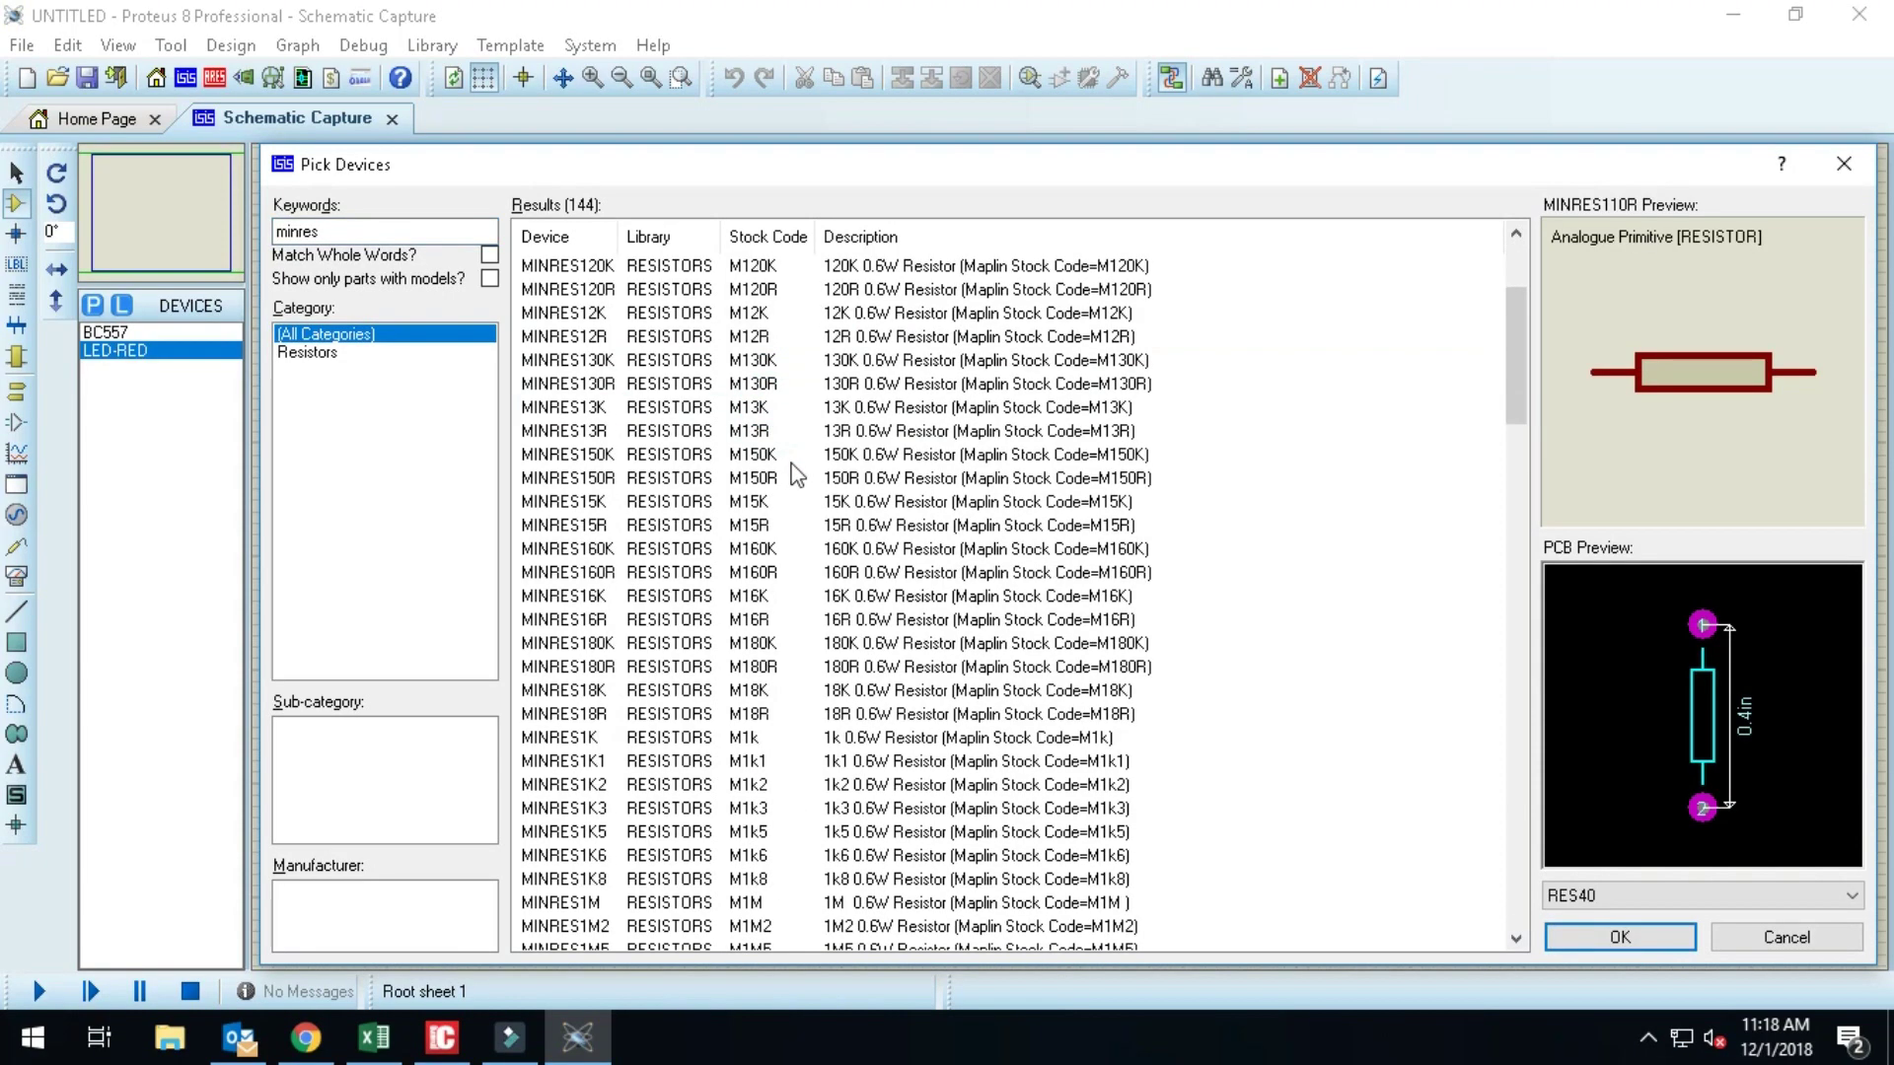
double_click(712, 740)
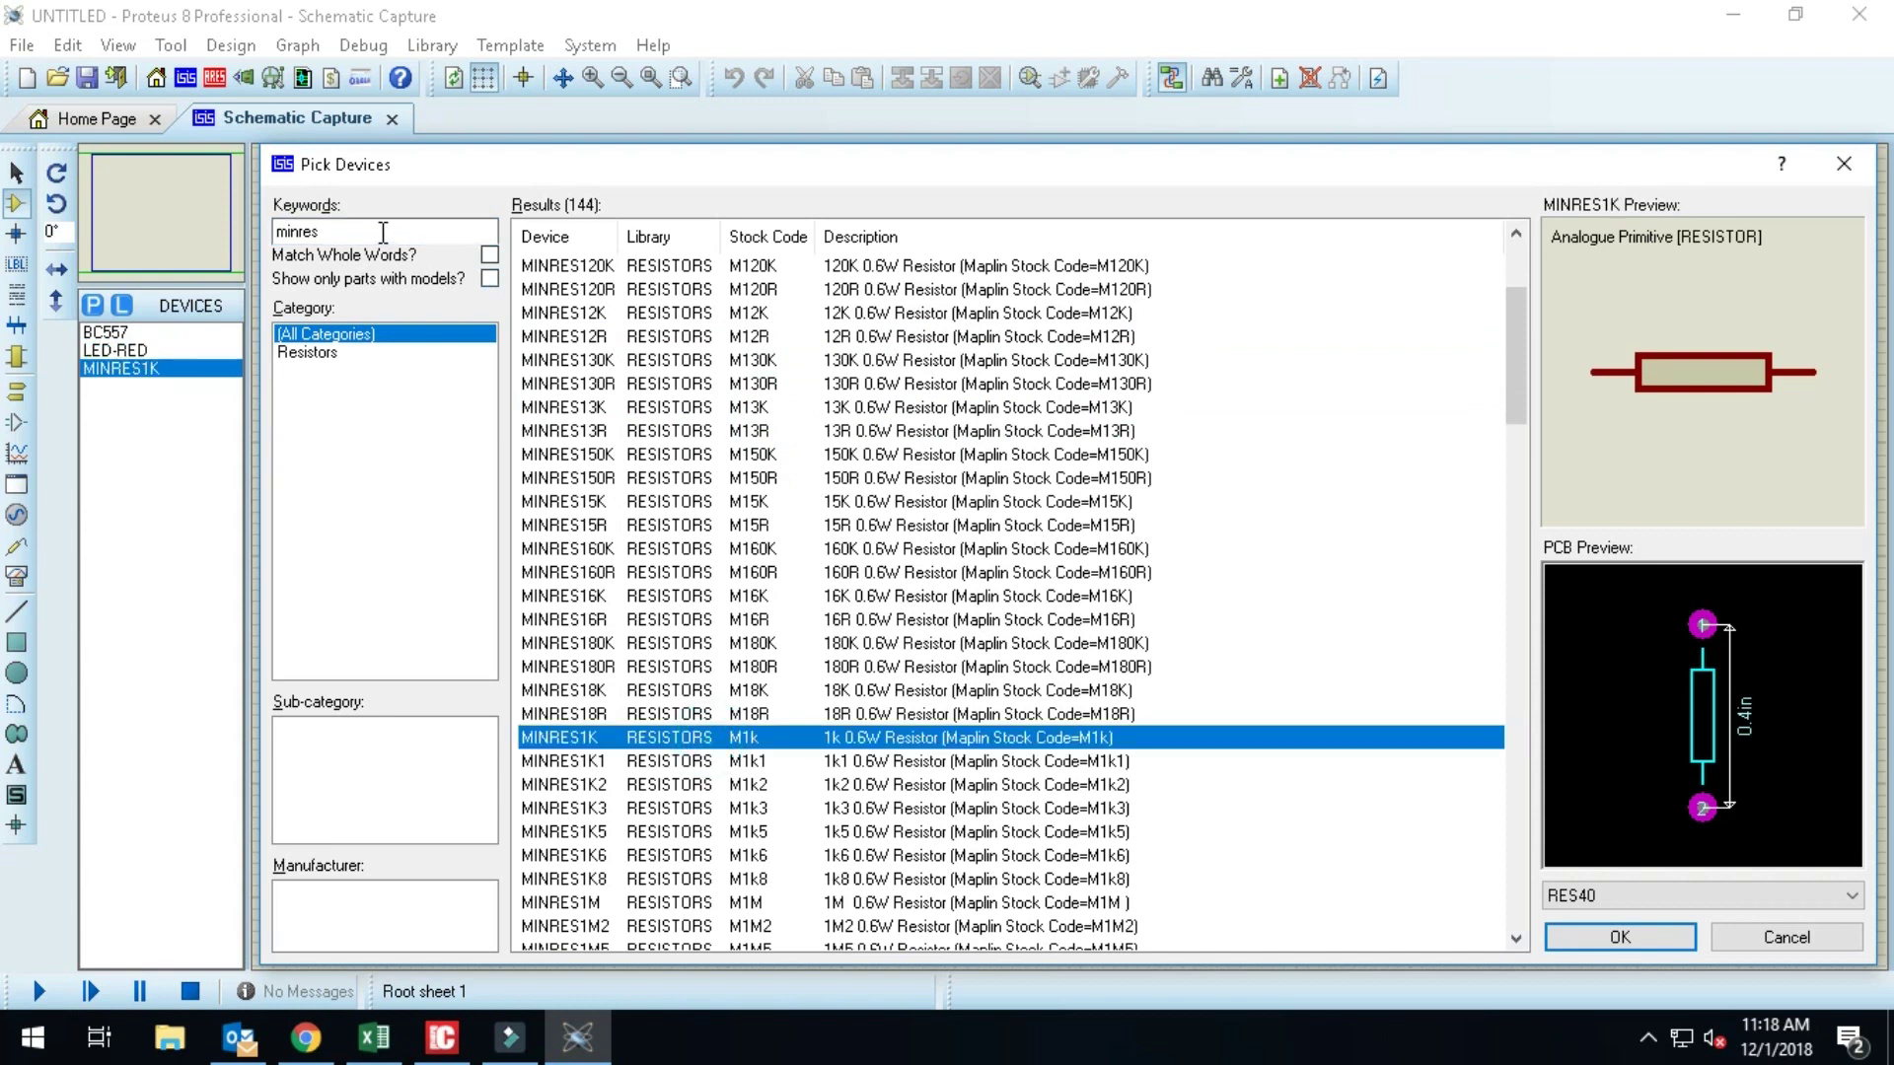
double_click(380, 230)
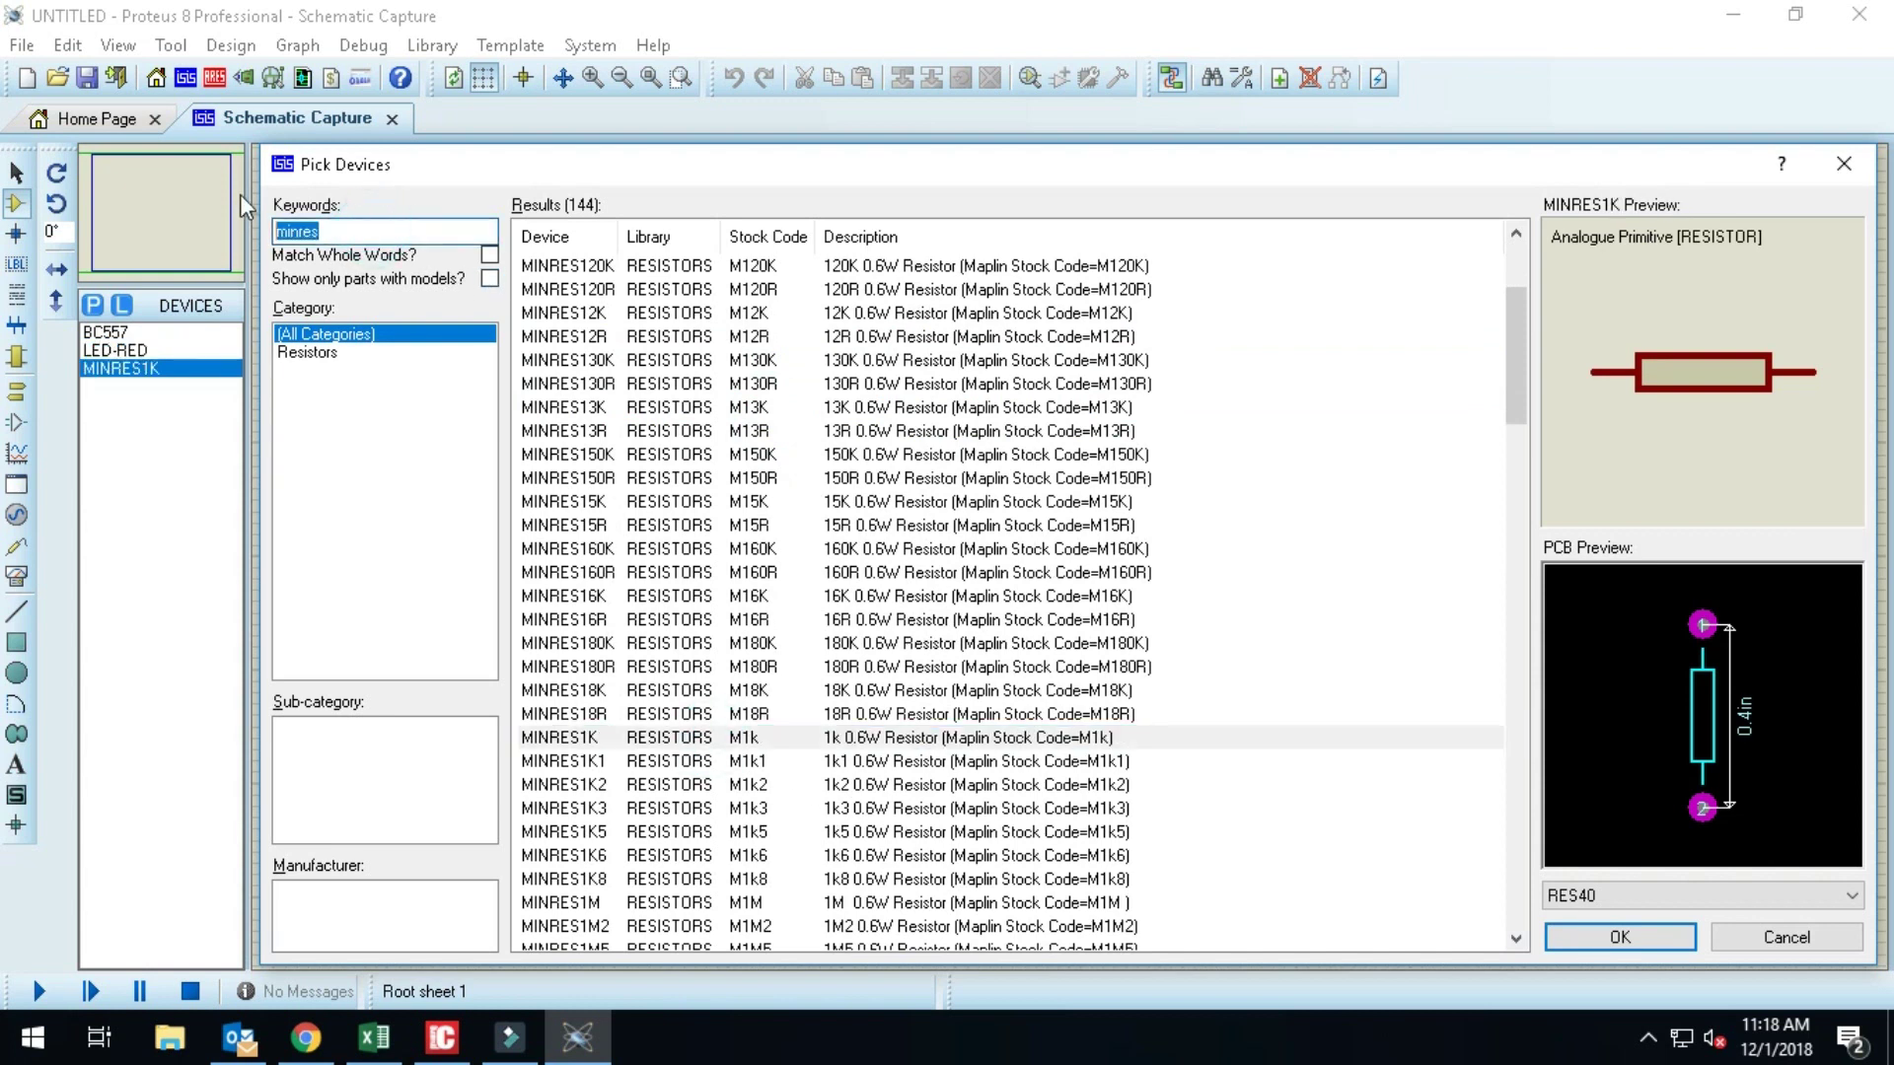
key("BackSpace")
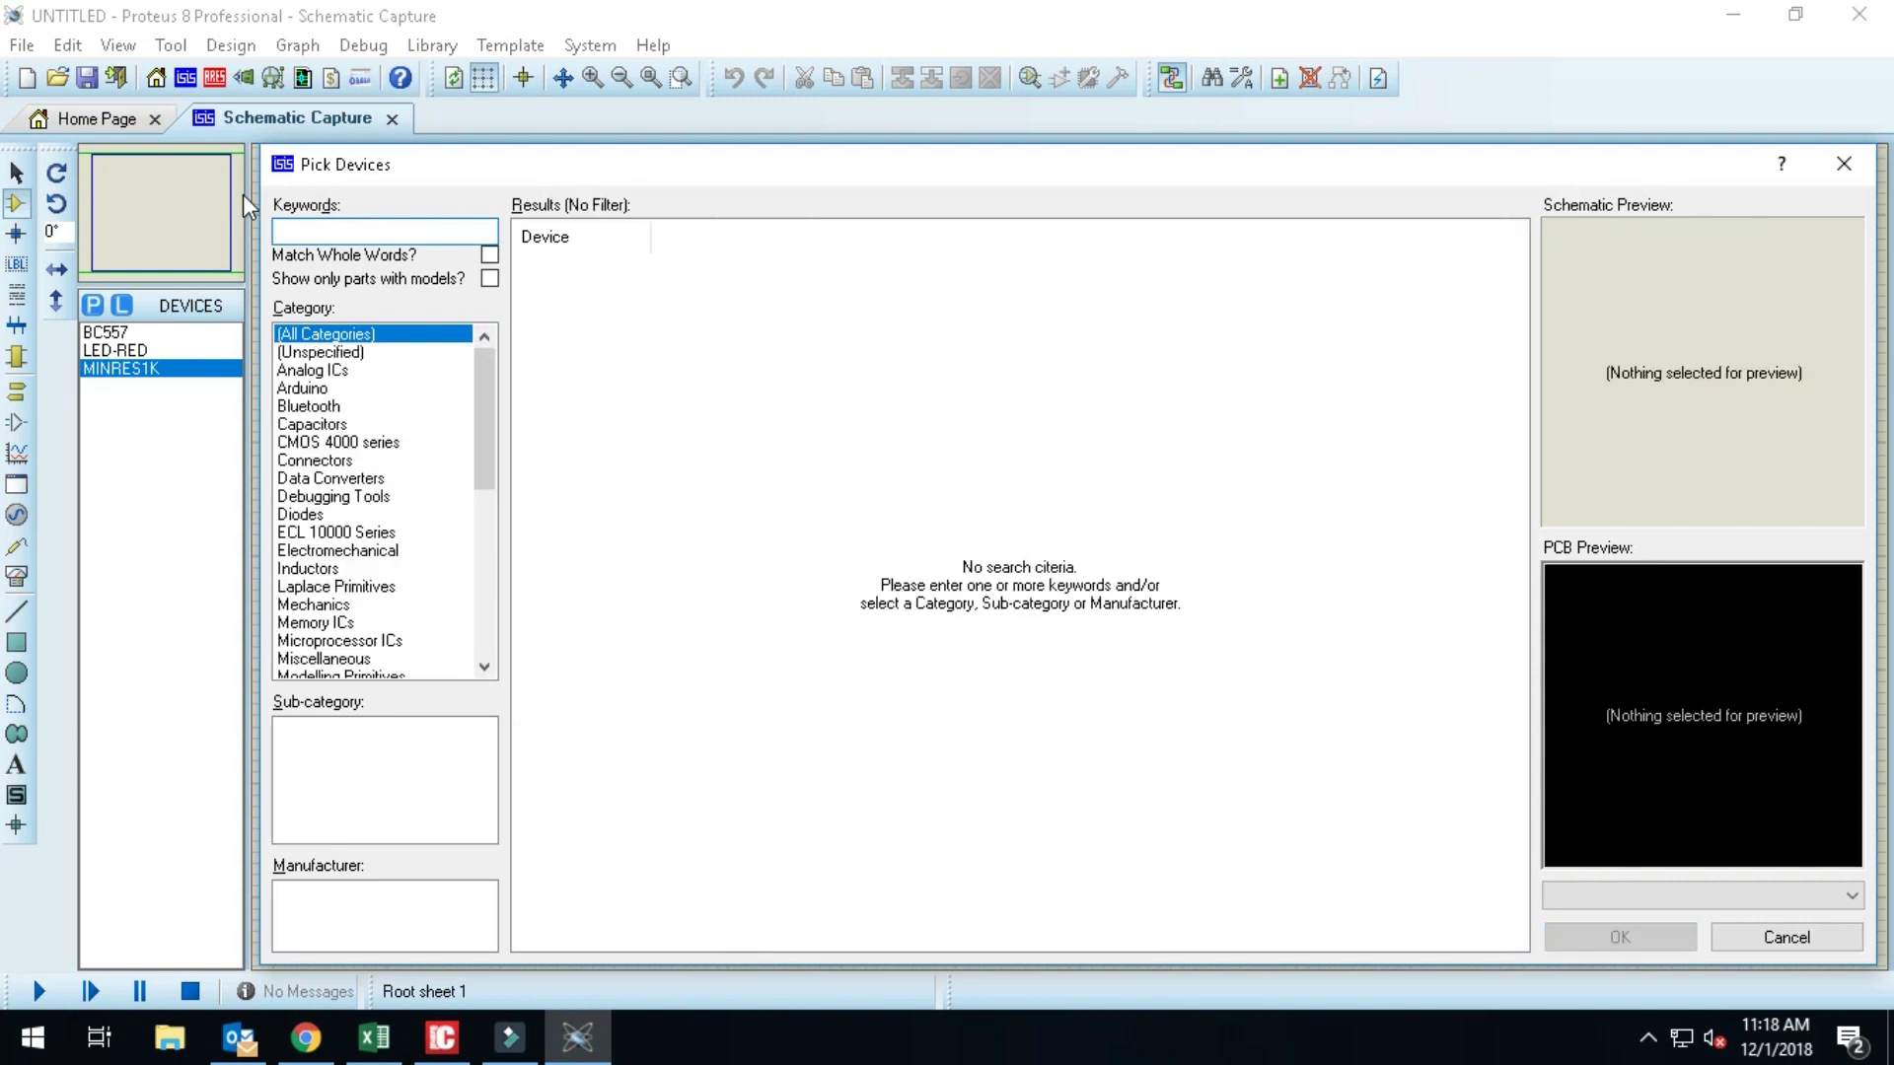
type("b")
key("BackSpace")
type("mi")
type("nres")
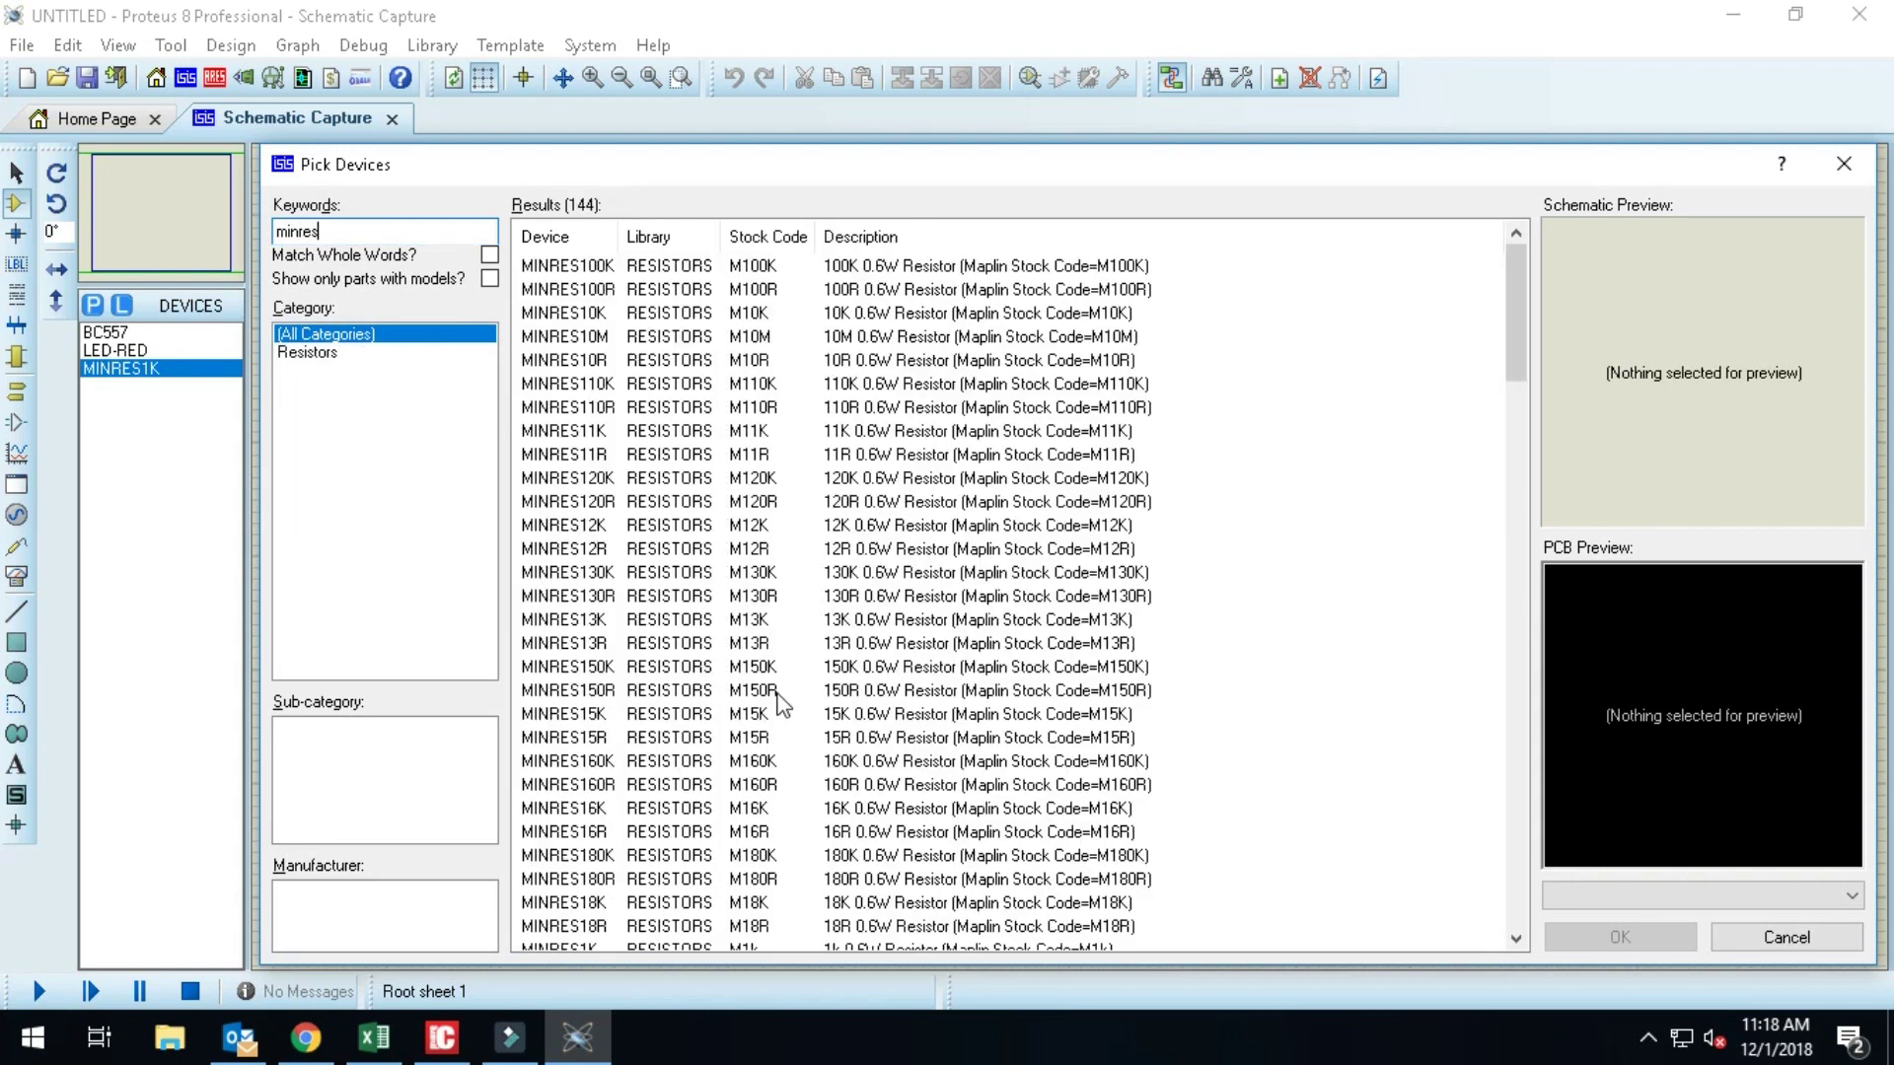
double_click(787, 690)
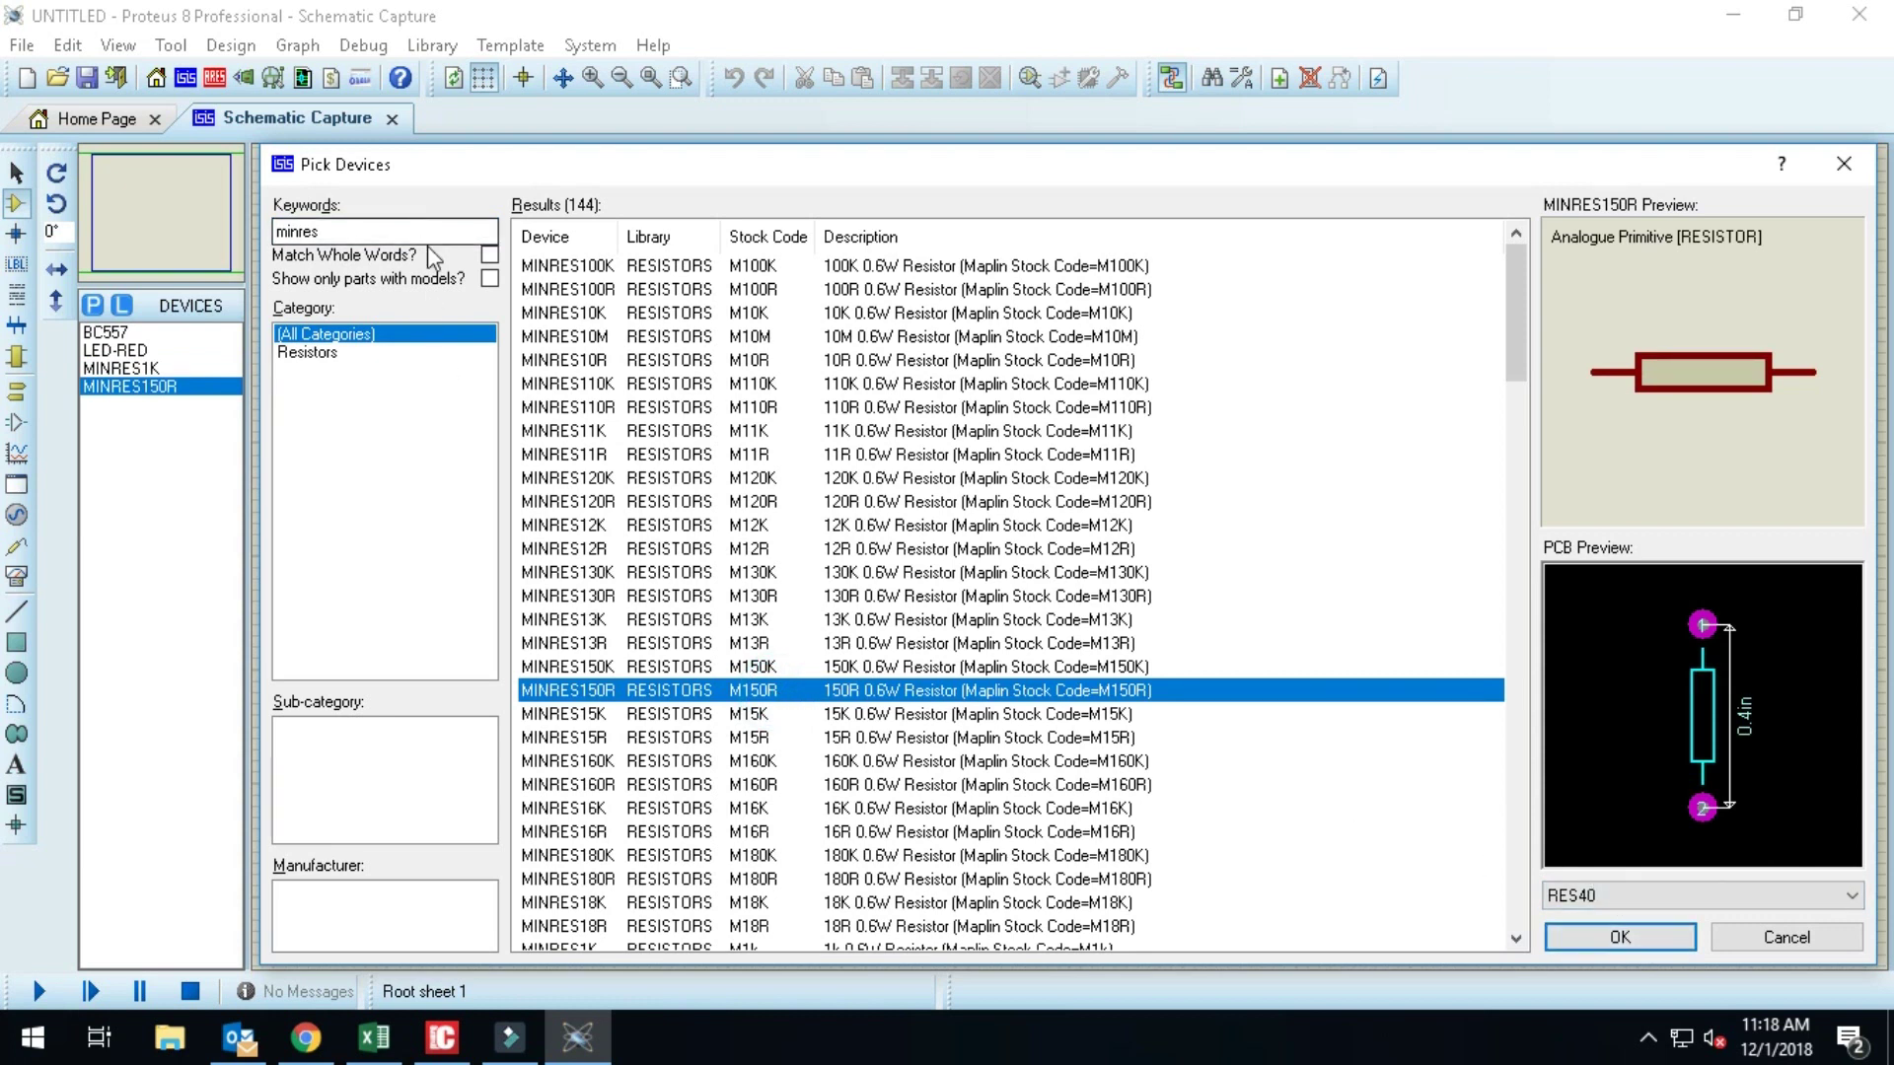
Step: Search 'push', add the BUTTON part, and close the picker
double_click(414, 237)
type("push")
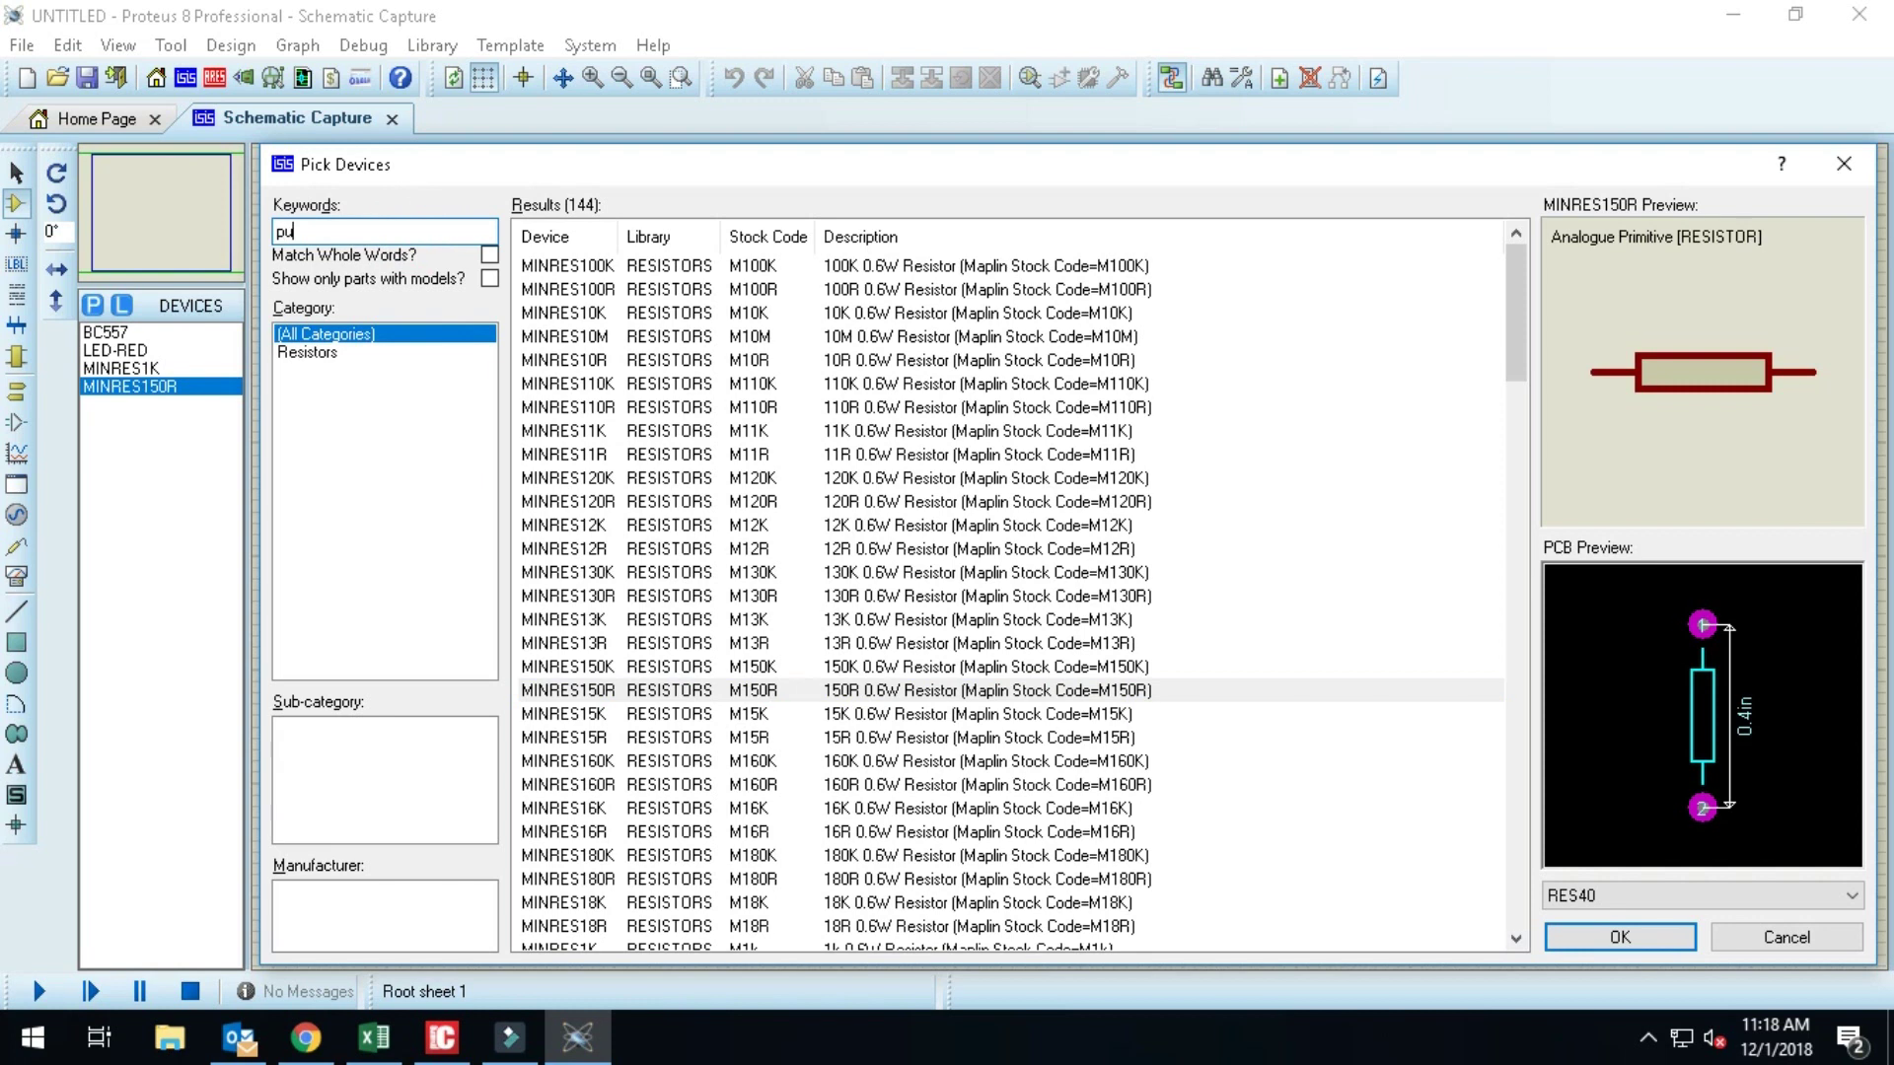
double_click(552, 266)
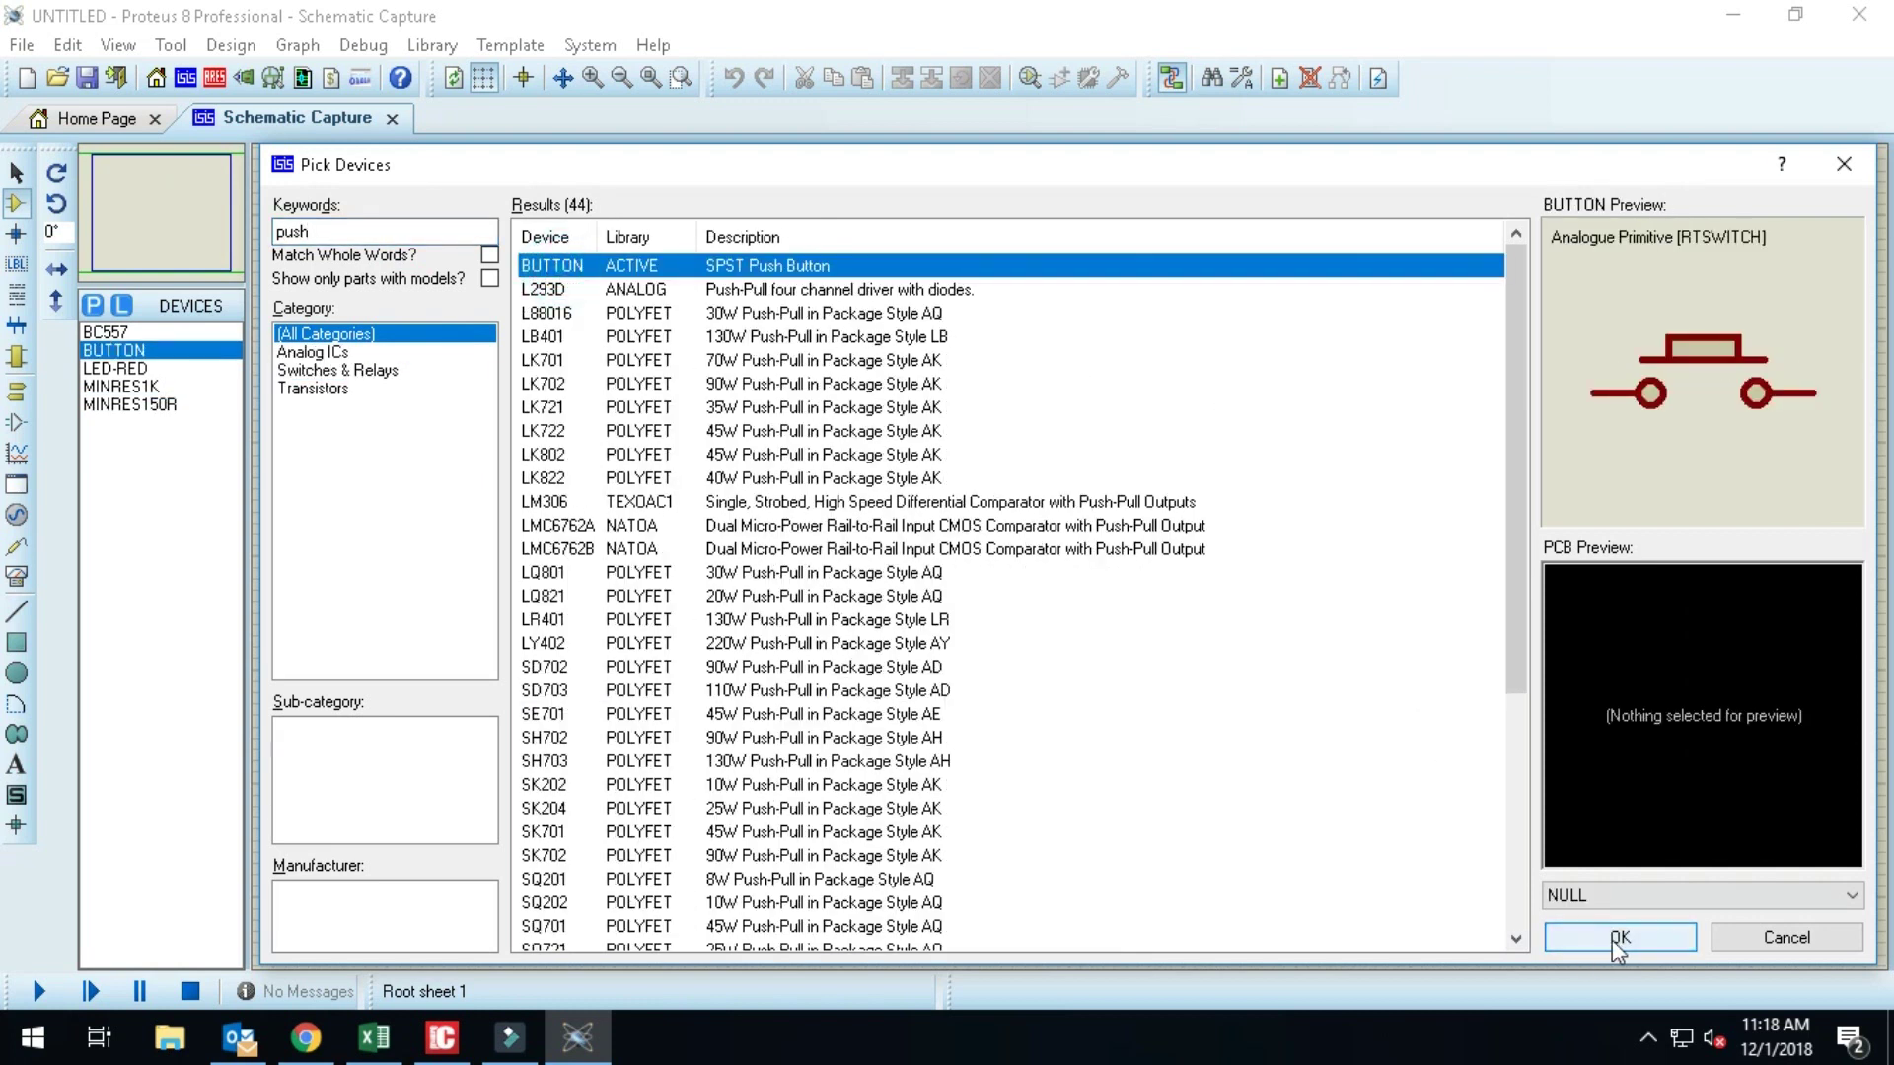
left_click(1620, 937)
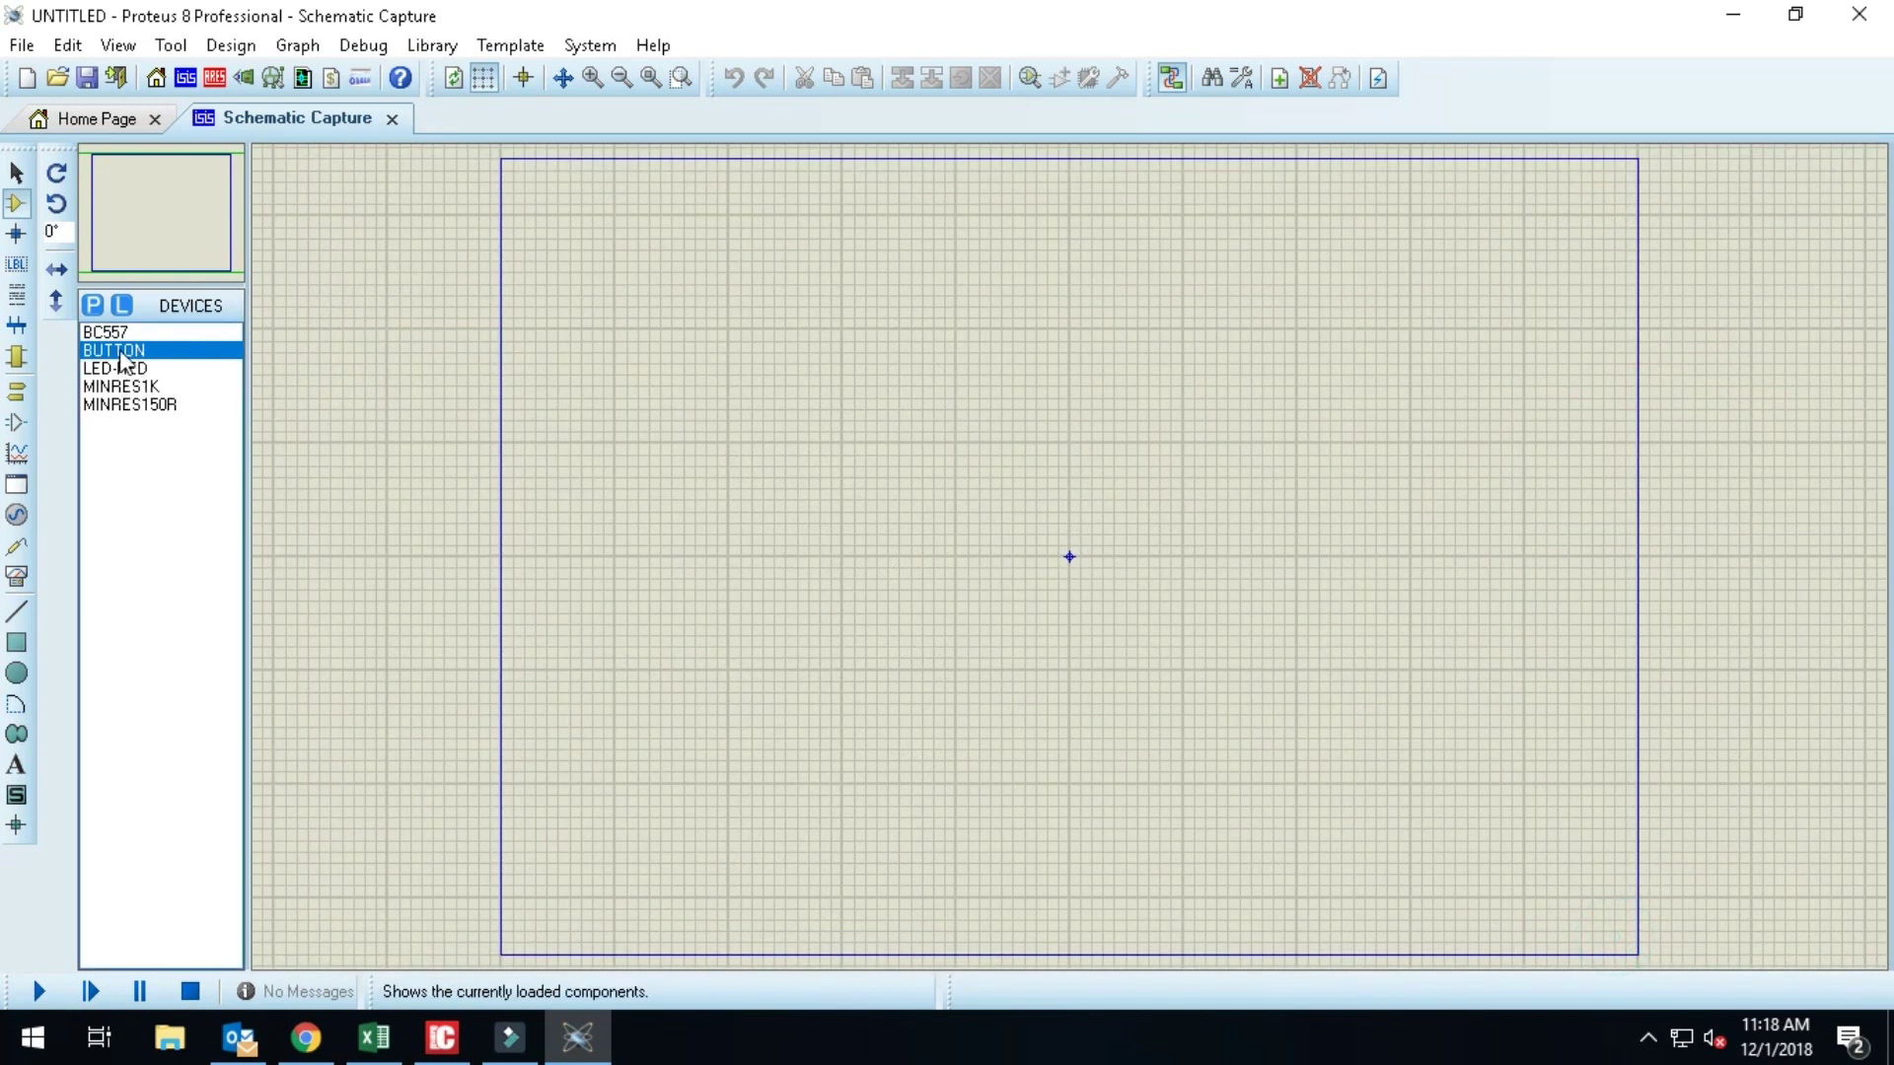
left_click(93, 305)
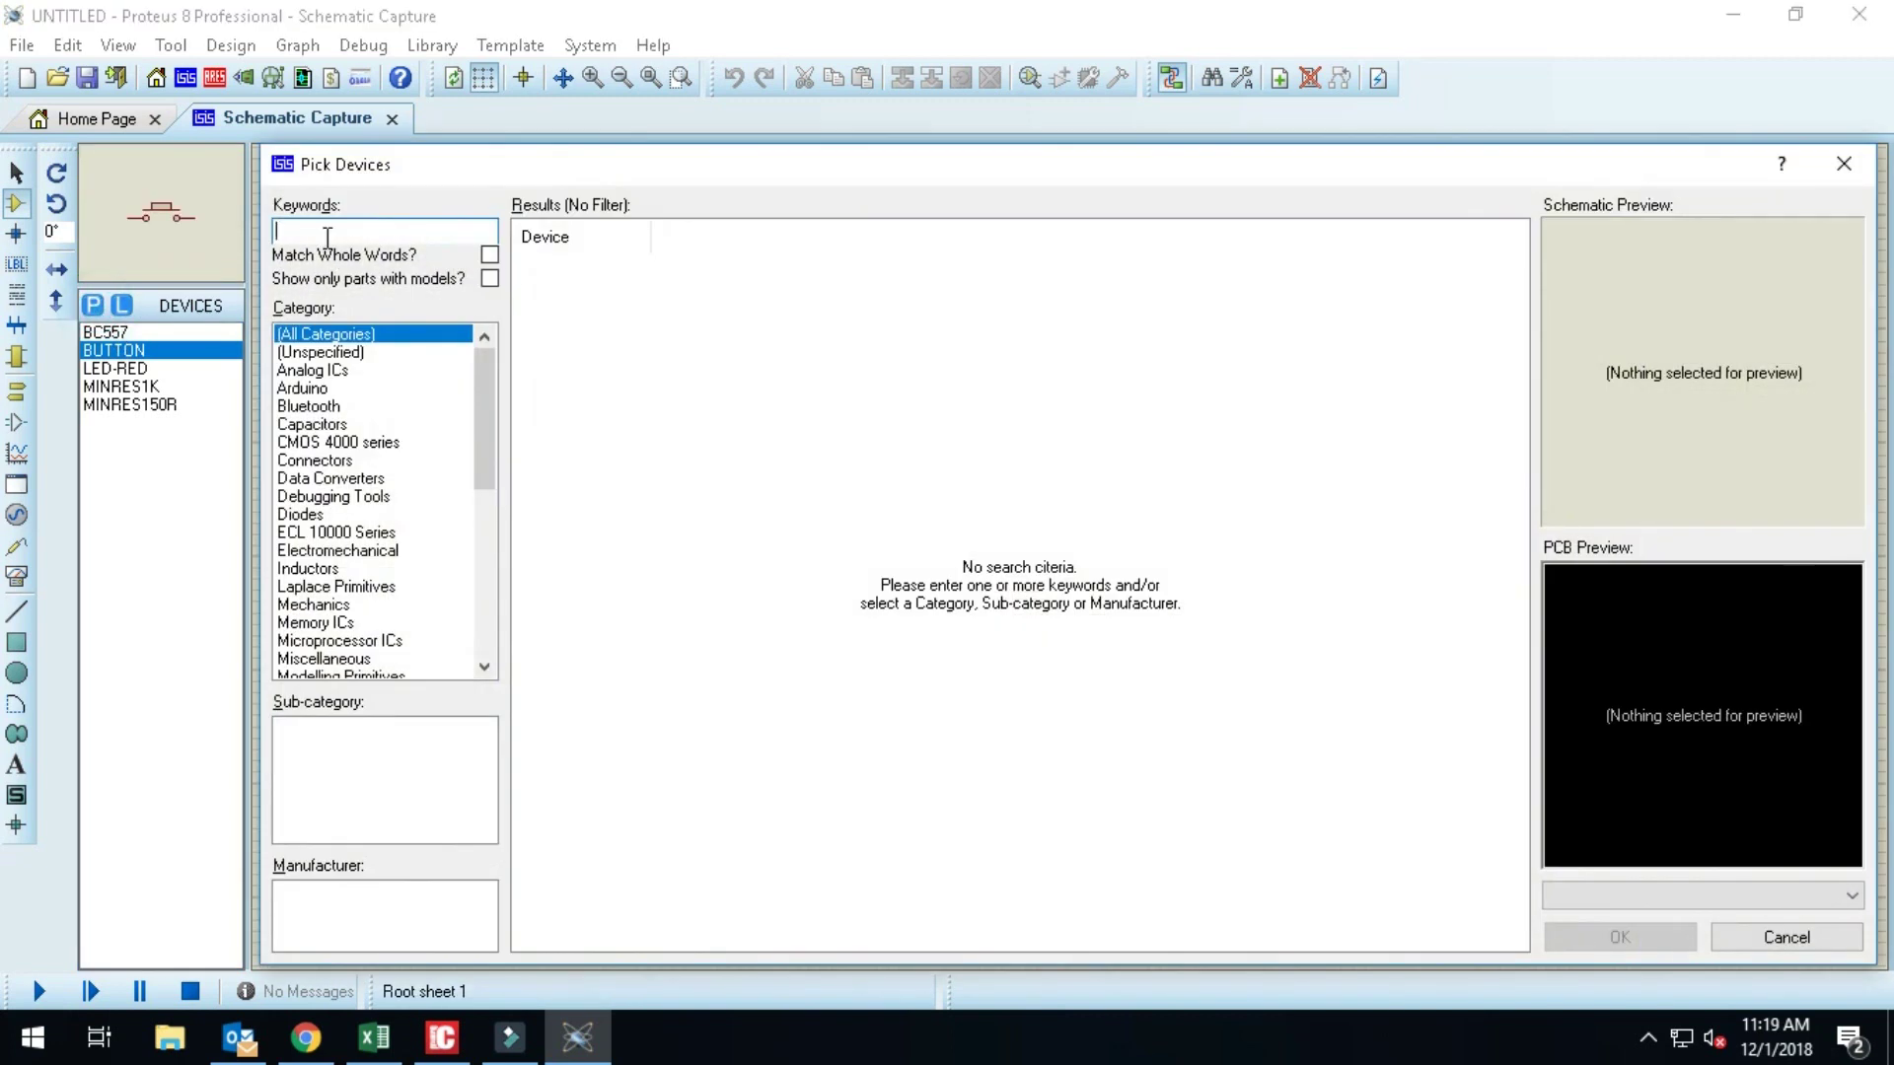
left_click(1844, 164)
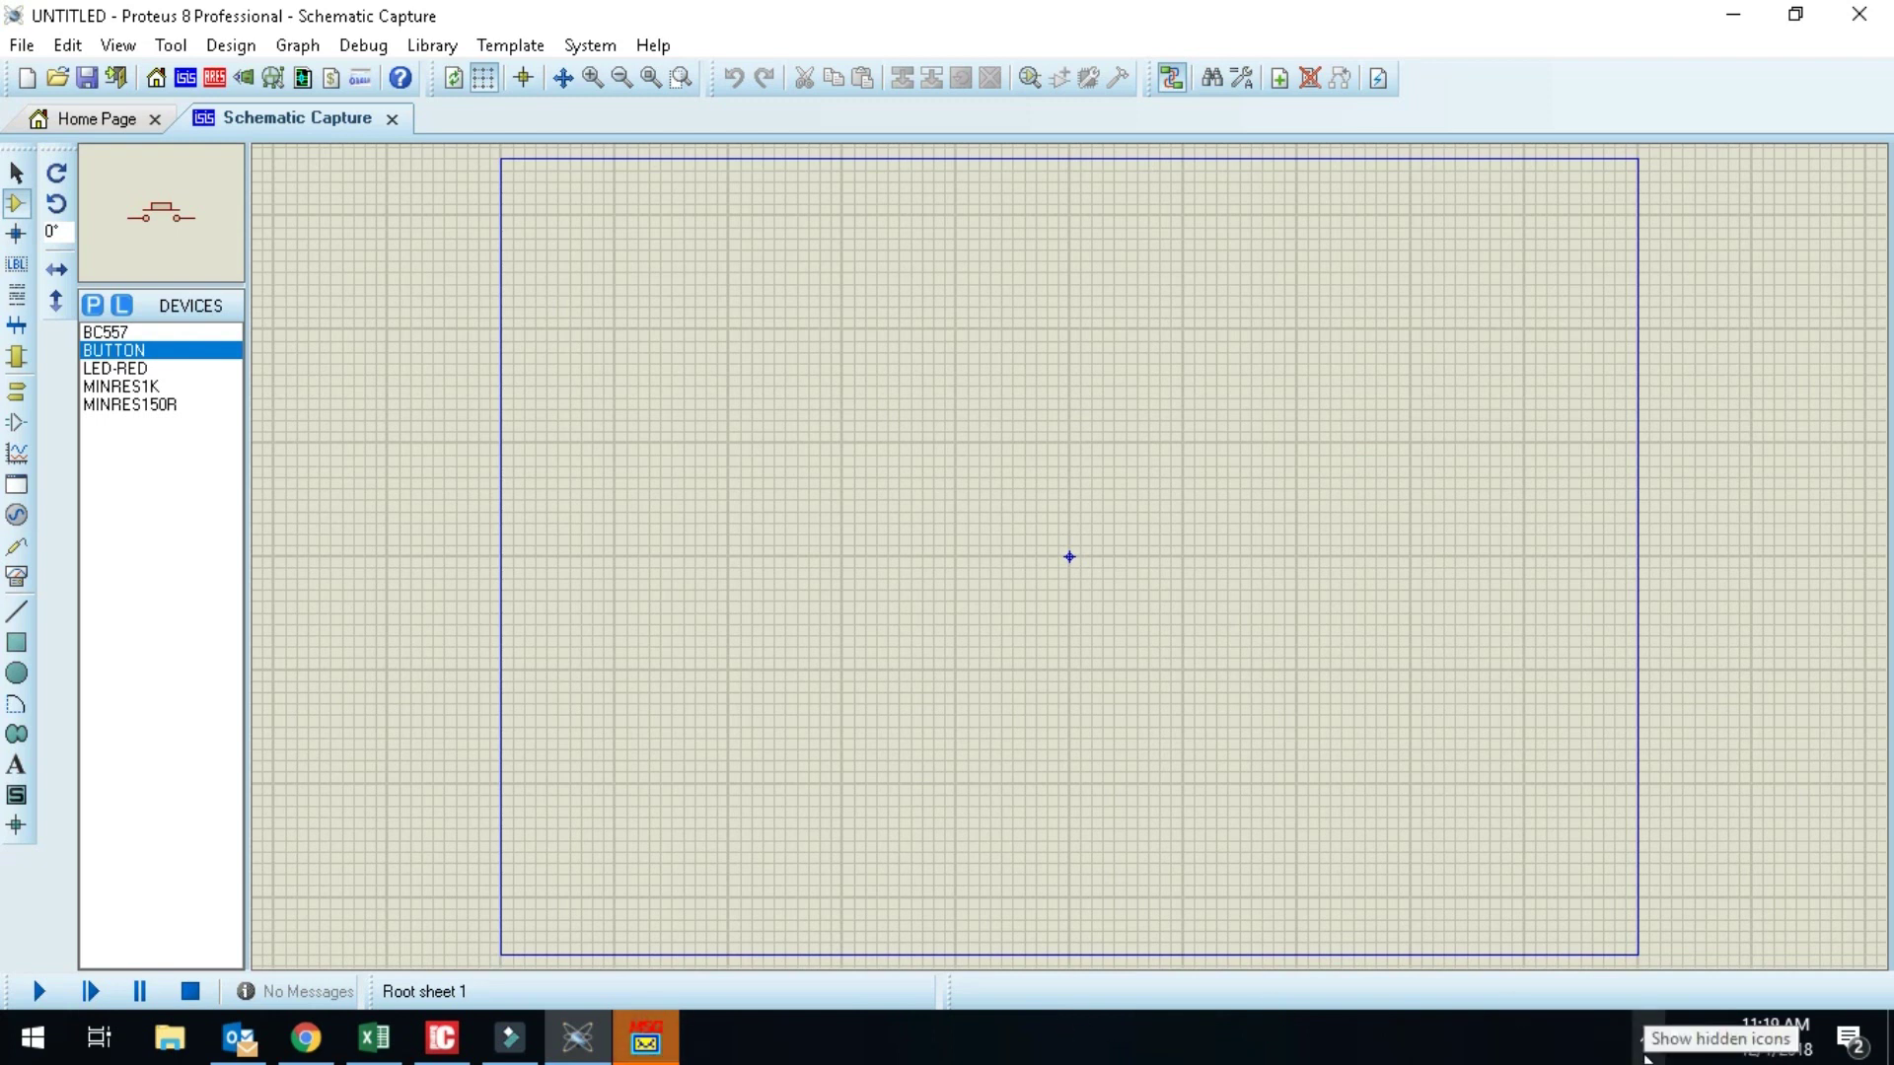
left_click(1646, 1040)
Step: Place BC557 transistor Q1 above the sheet centre, rotated anti-clockwise several times
left_click(1646, 1040)
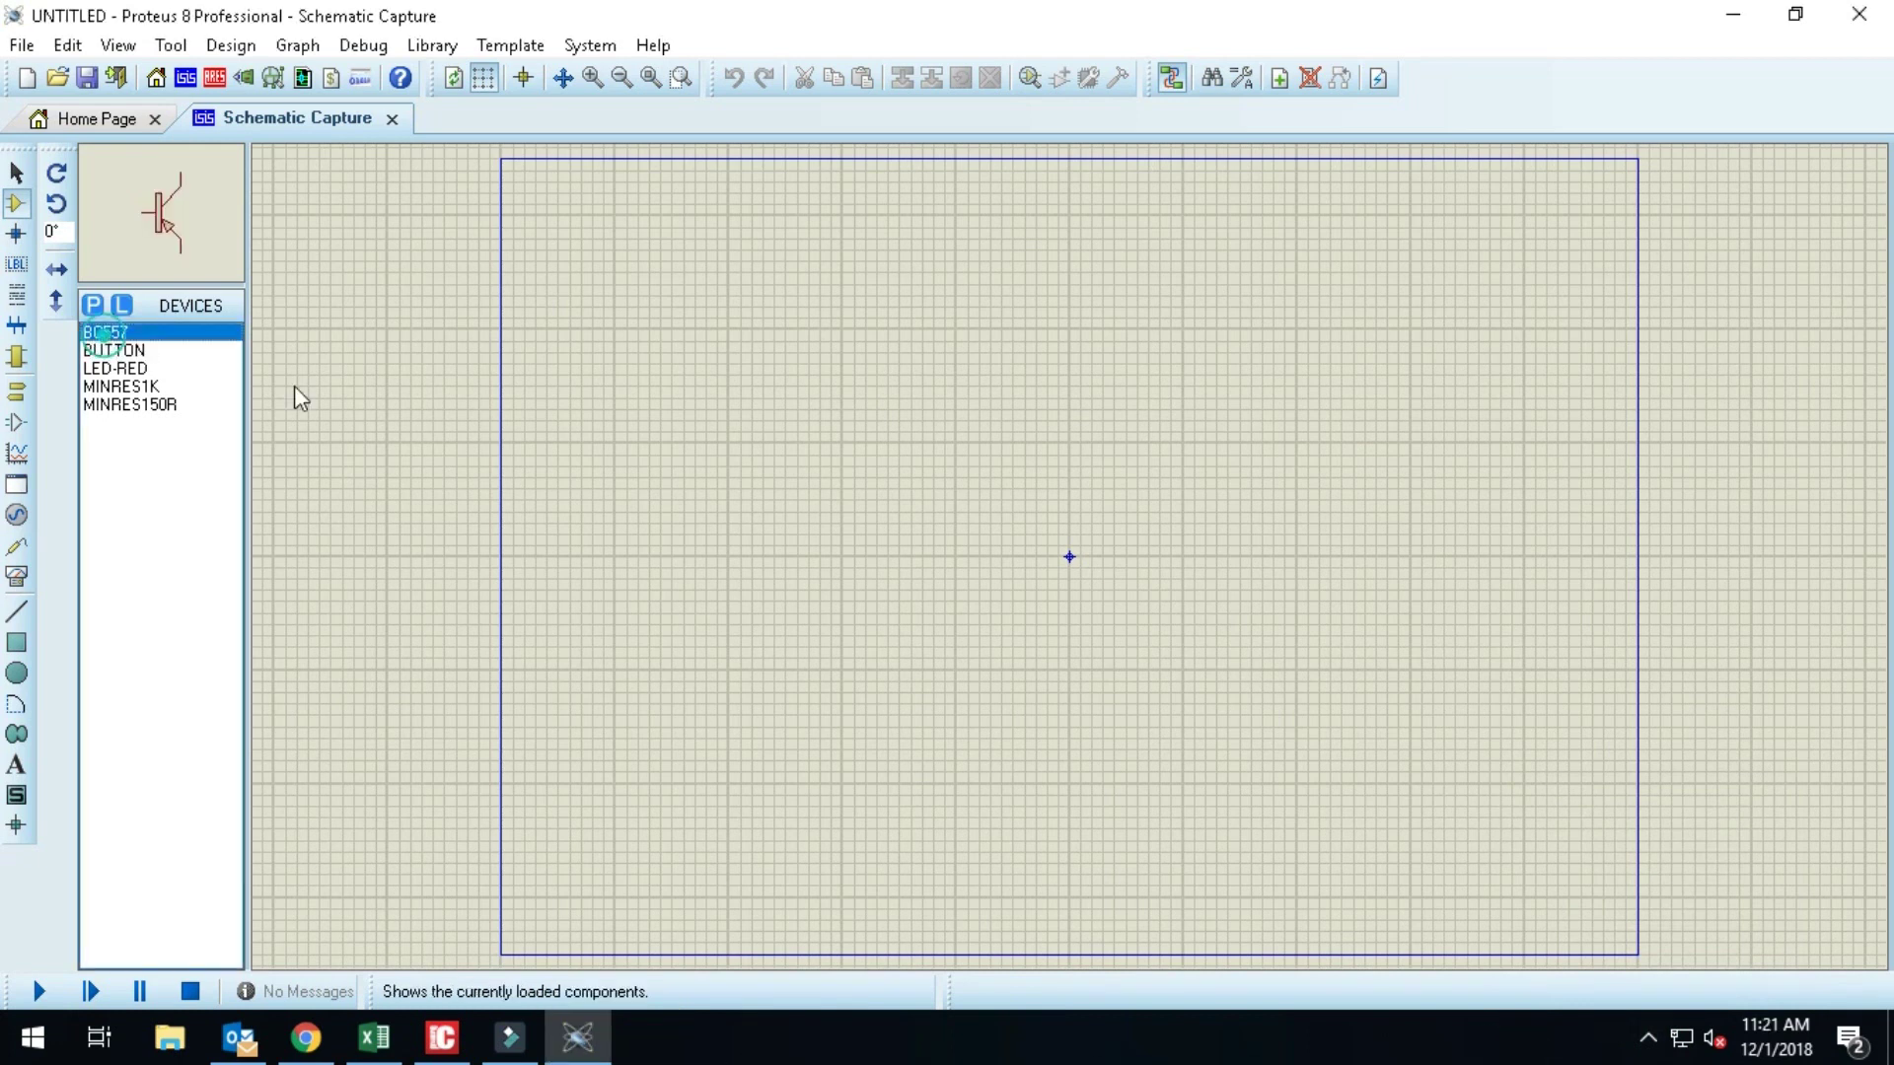
left_click(984, 464)
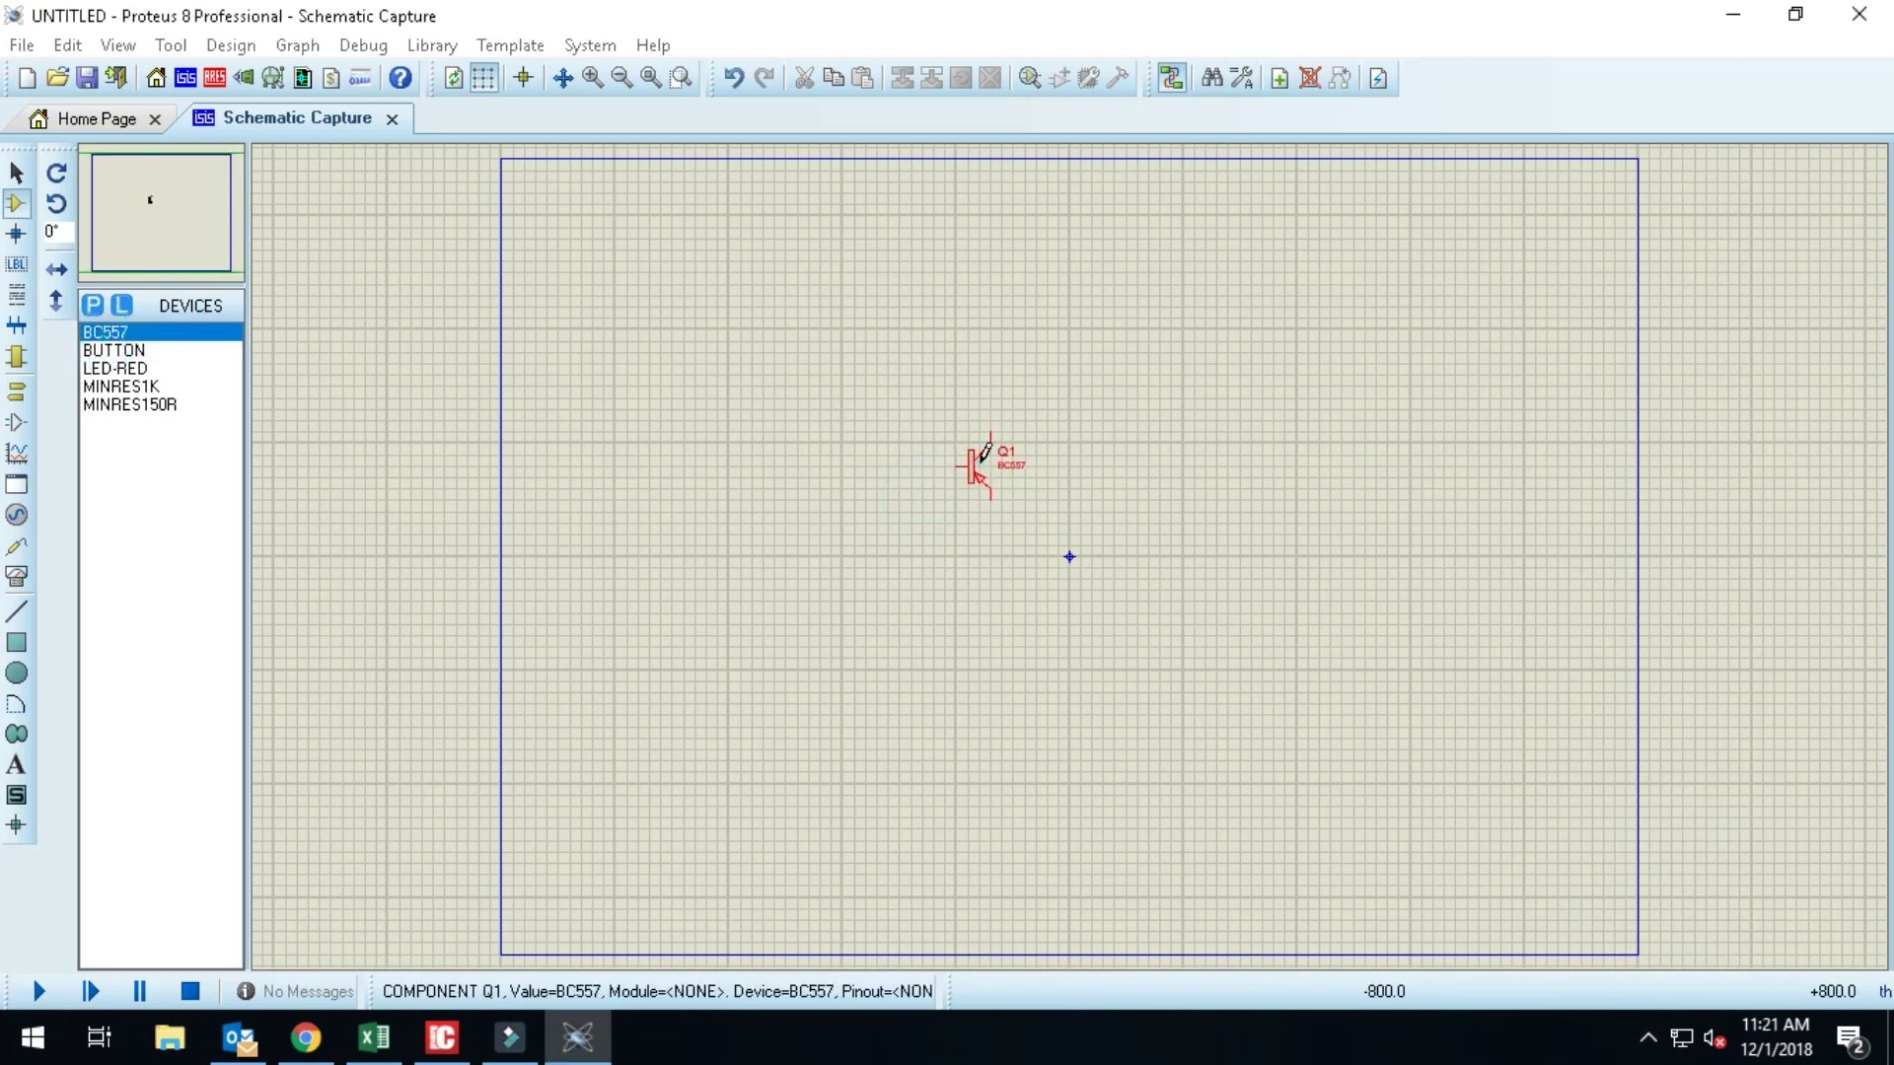
right_click(981, 464)
left_click(1095, 430)
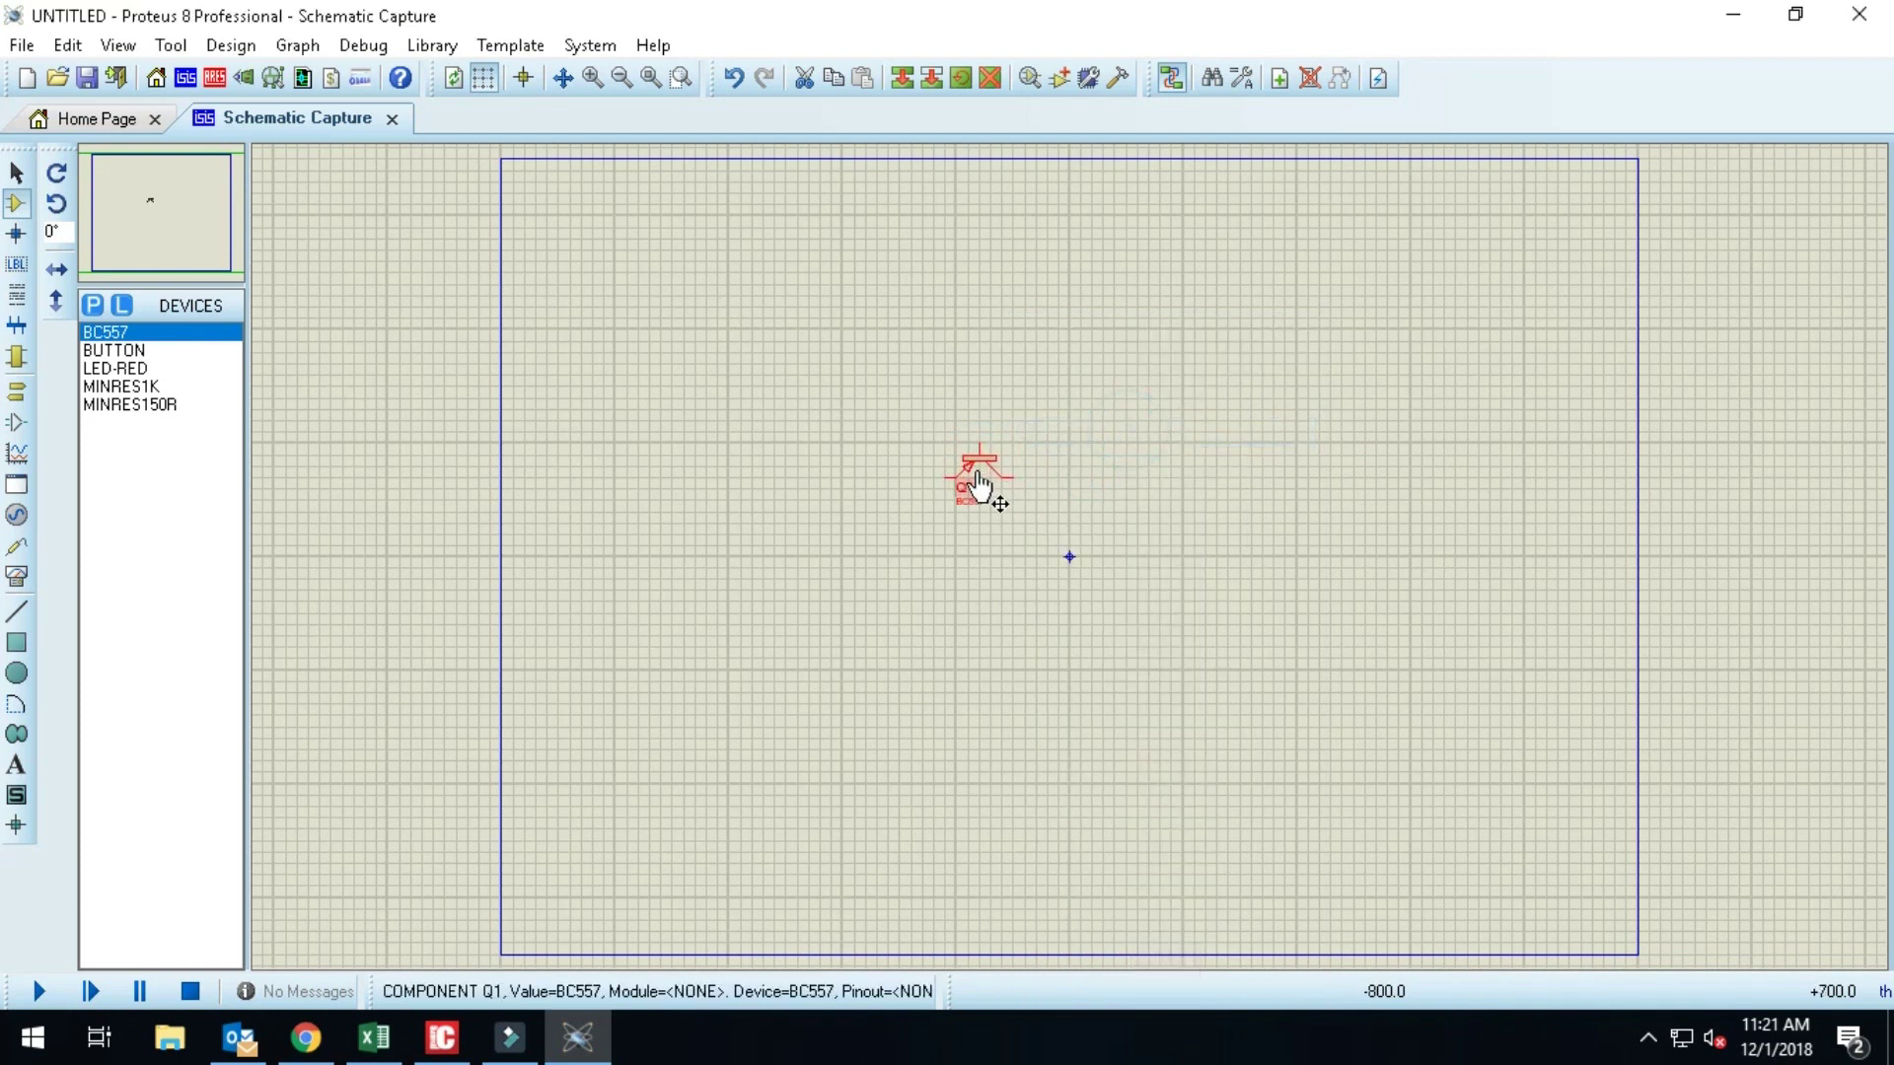
right_click(981, 486)
left_click(1072, 471)
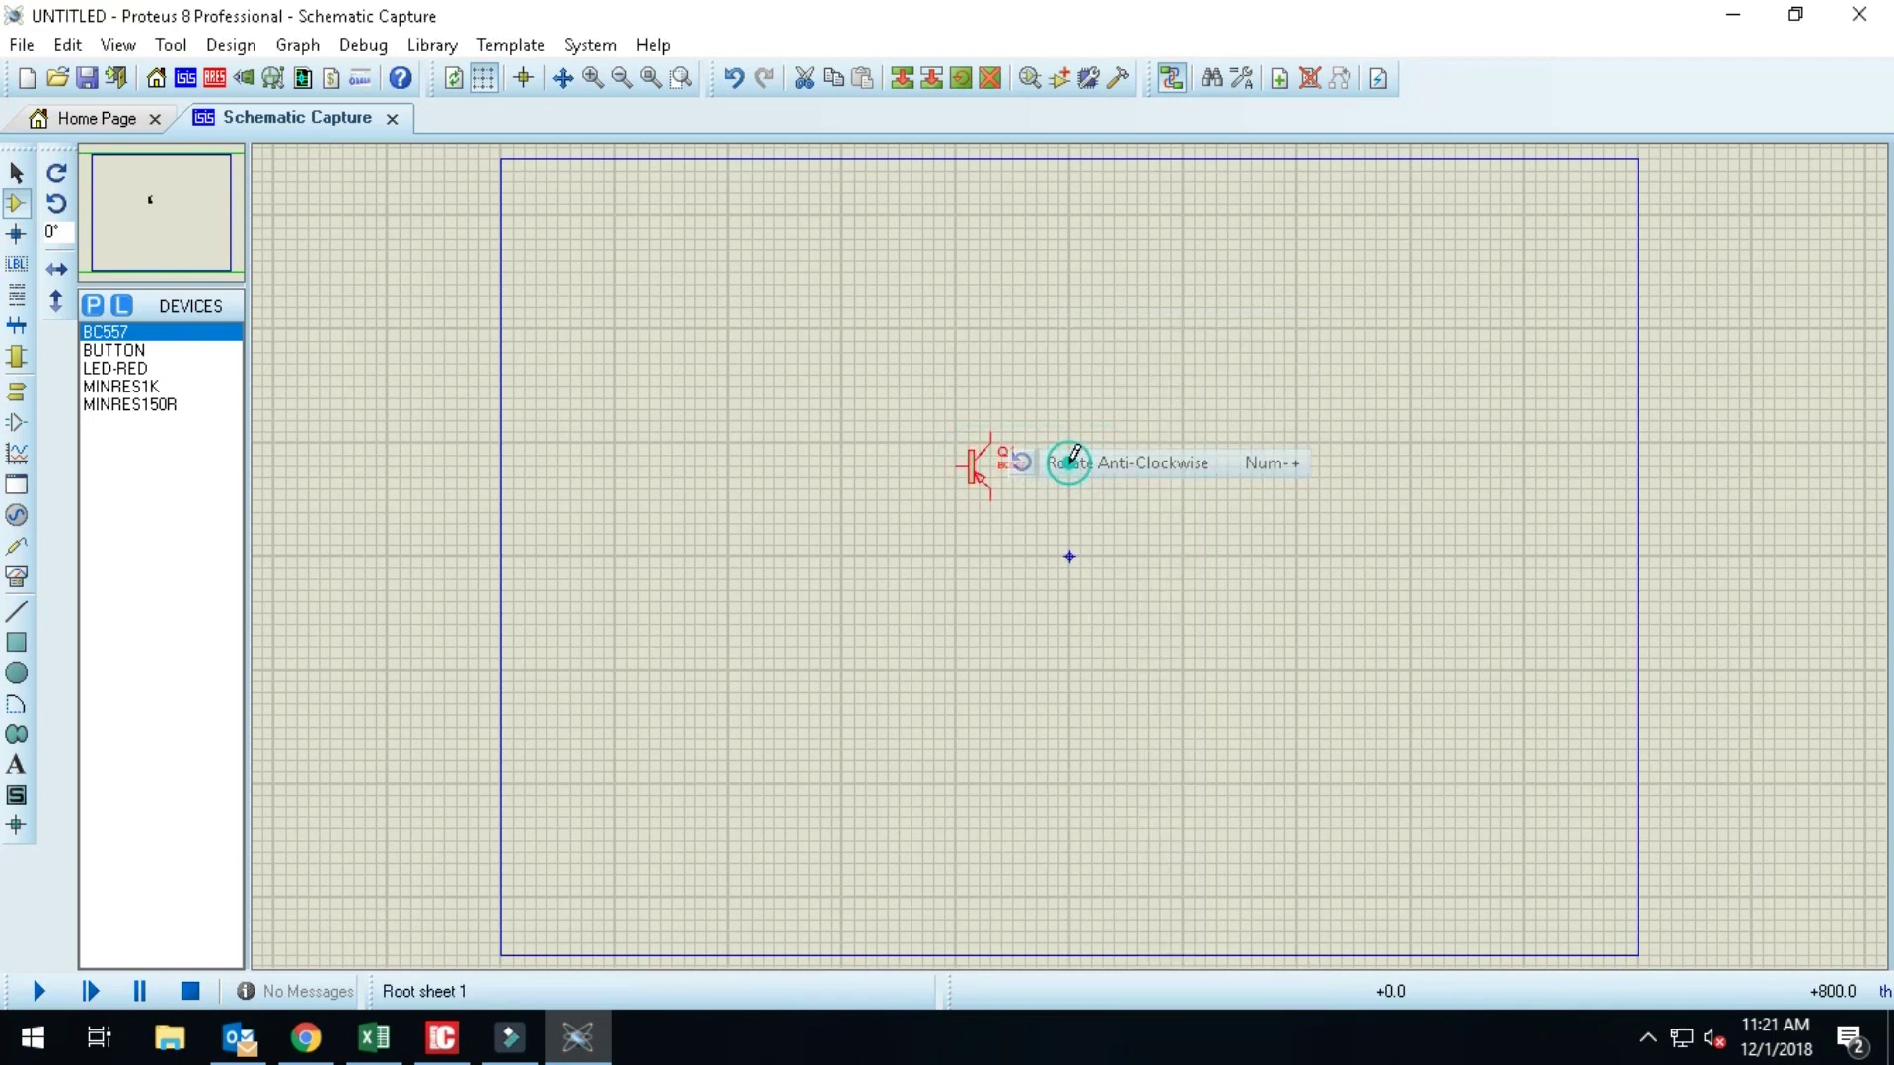
right_click(981, 468)
left_click(1067, 472)
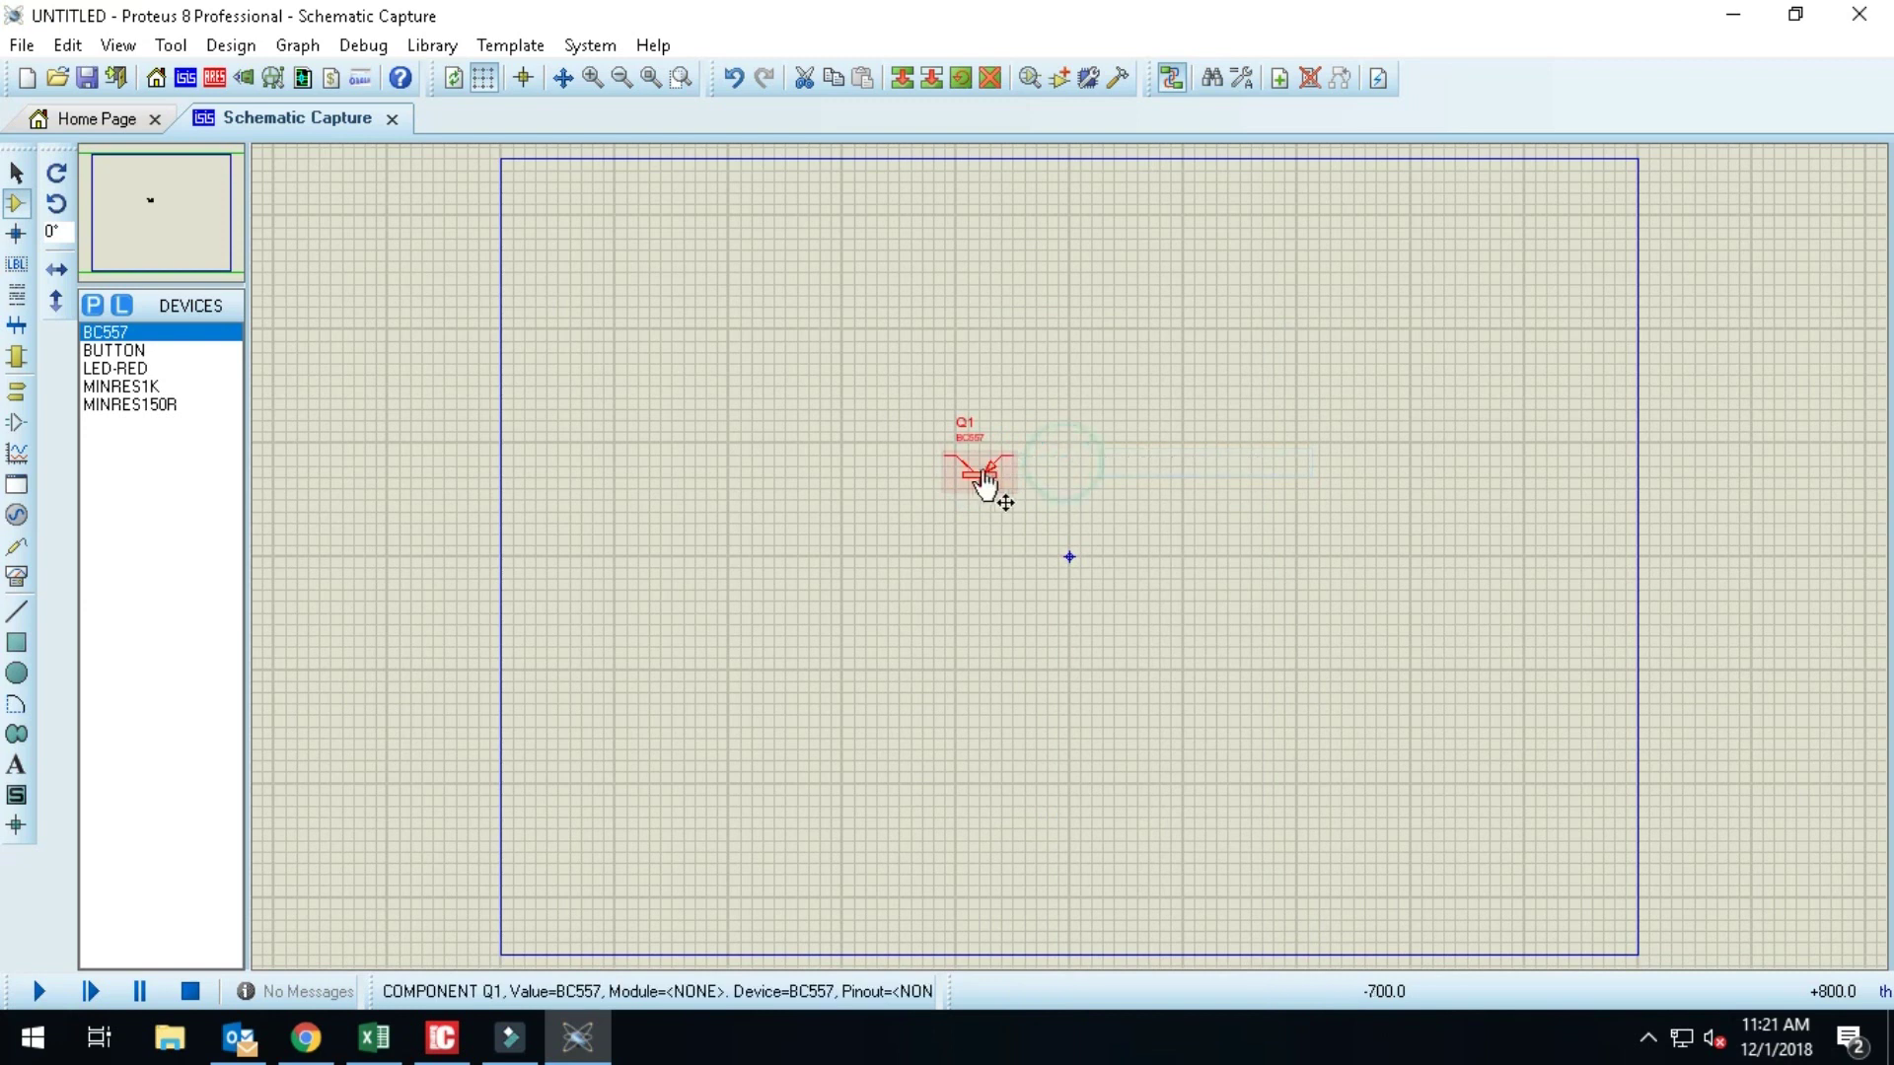
right_click(981, 466)
left_click(1073, 463)
left_click(1151, 457)
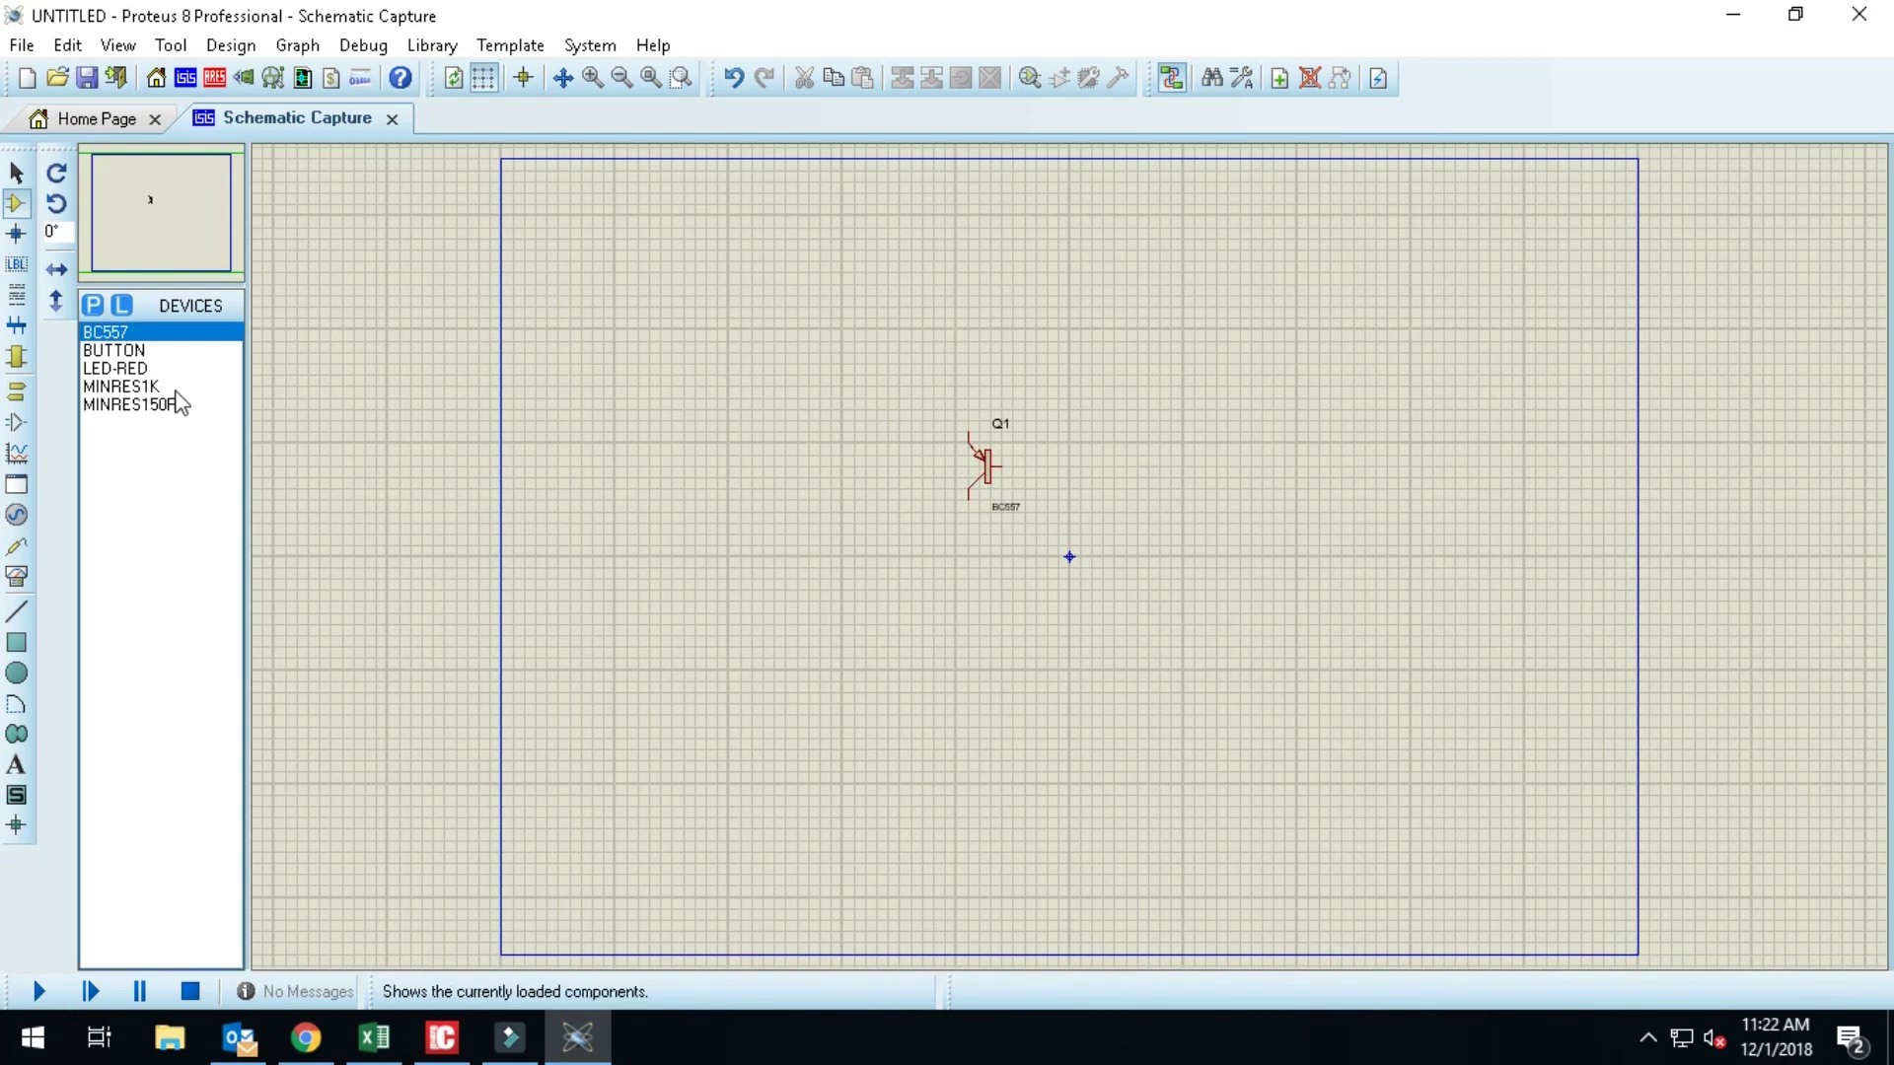
Step: Place red LED D1 above Q1 and wire it to Q1's emitter
left_click(129, 369)
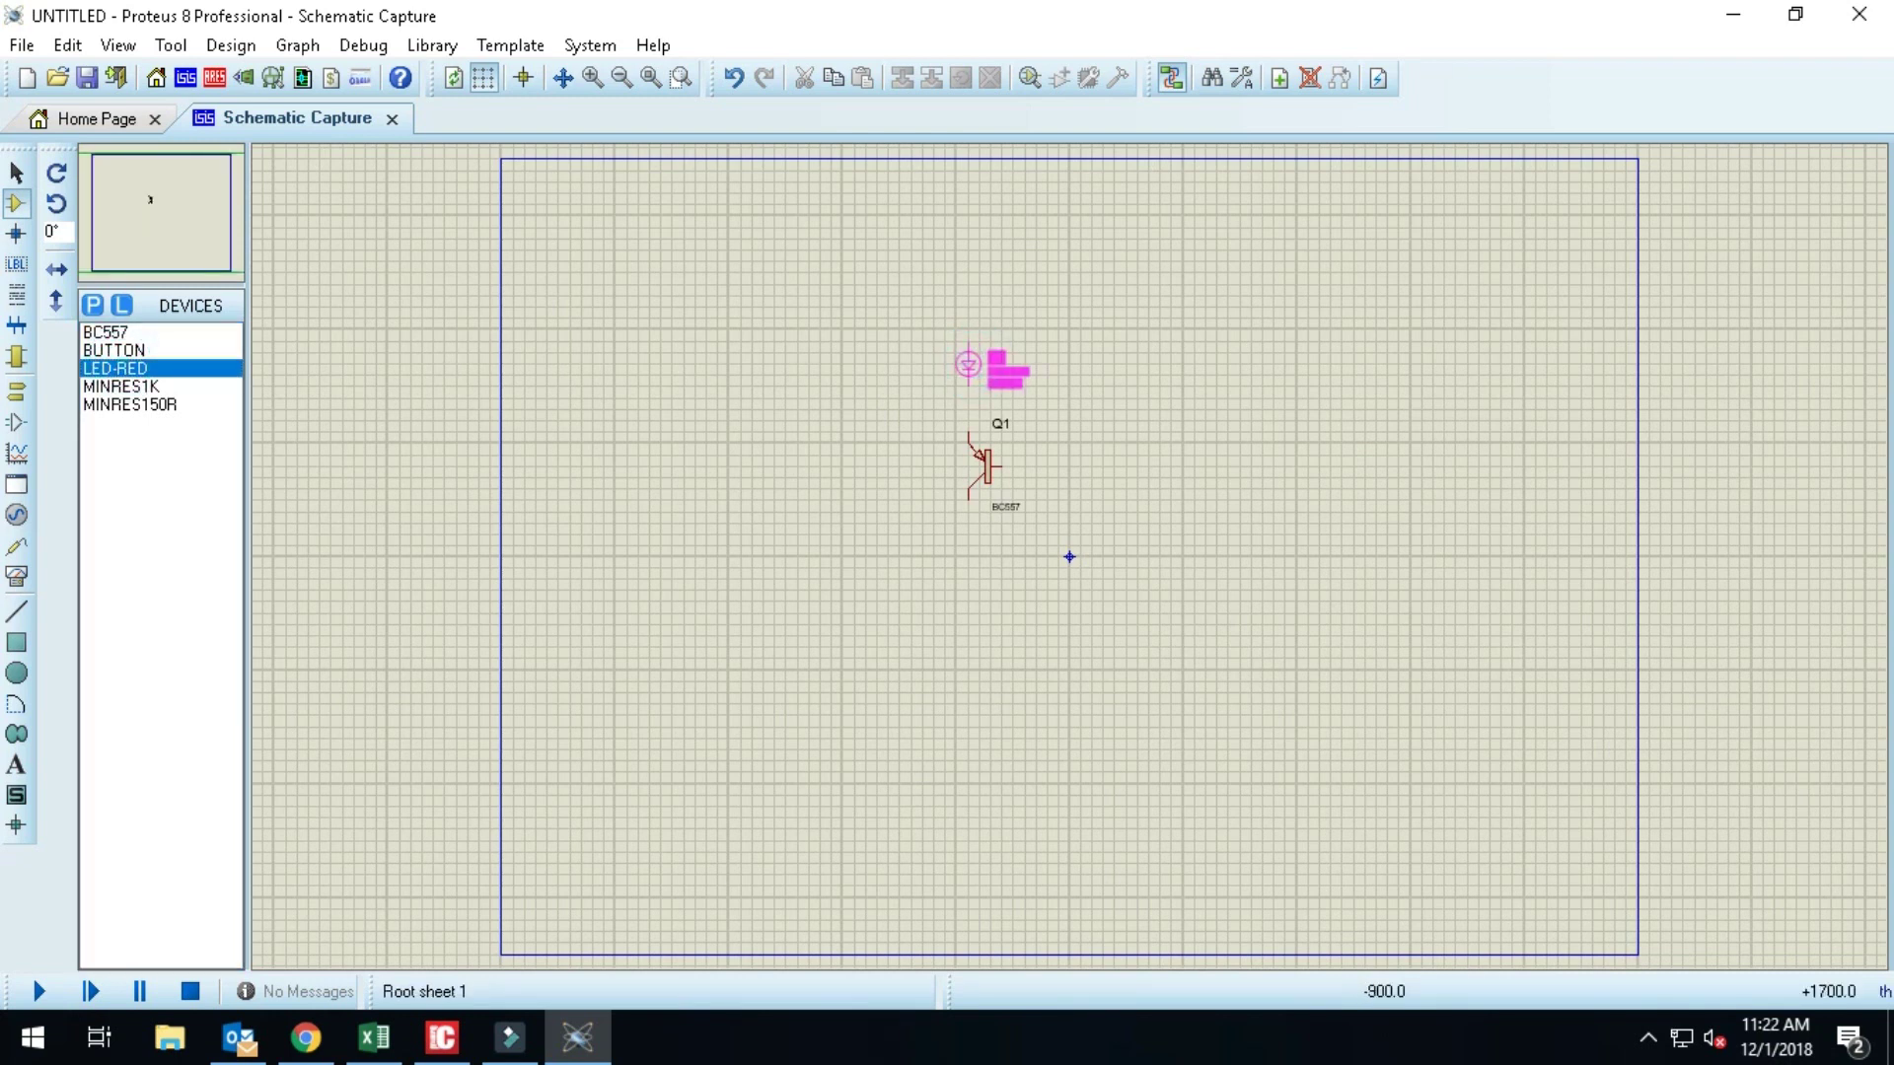
left_click(968, 365)
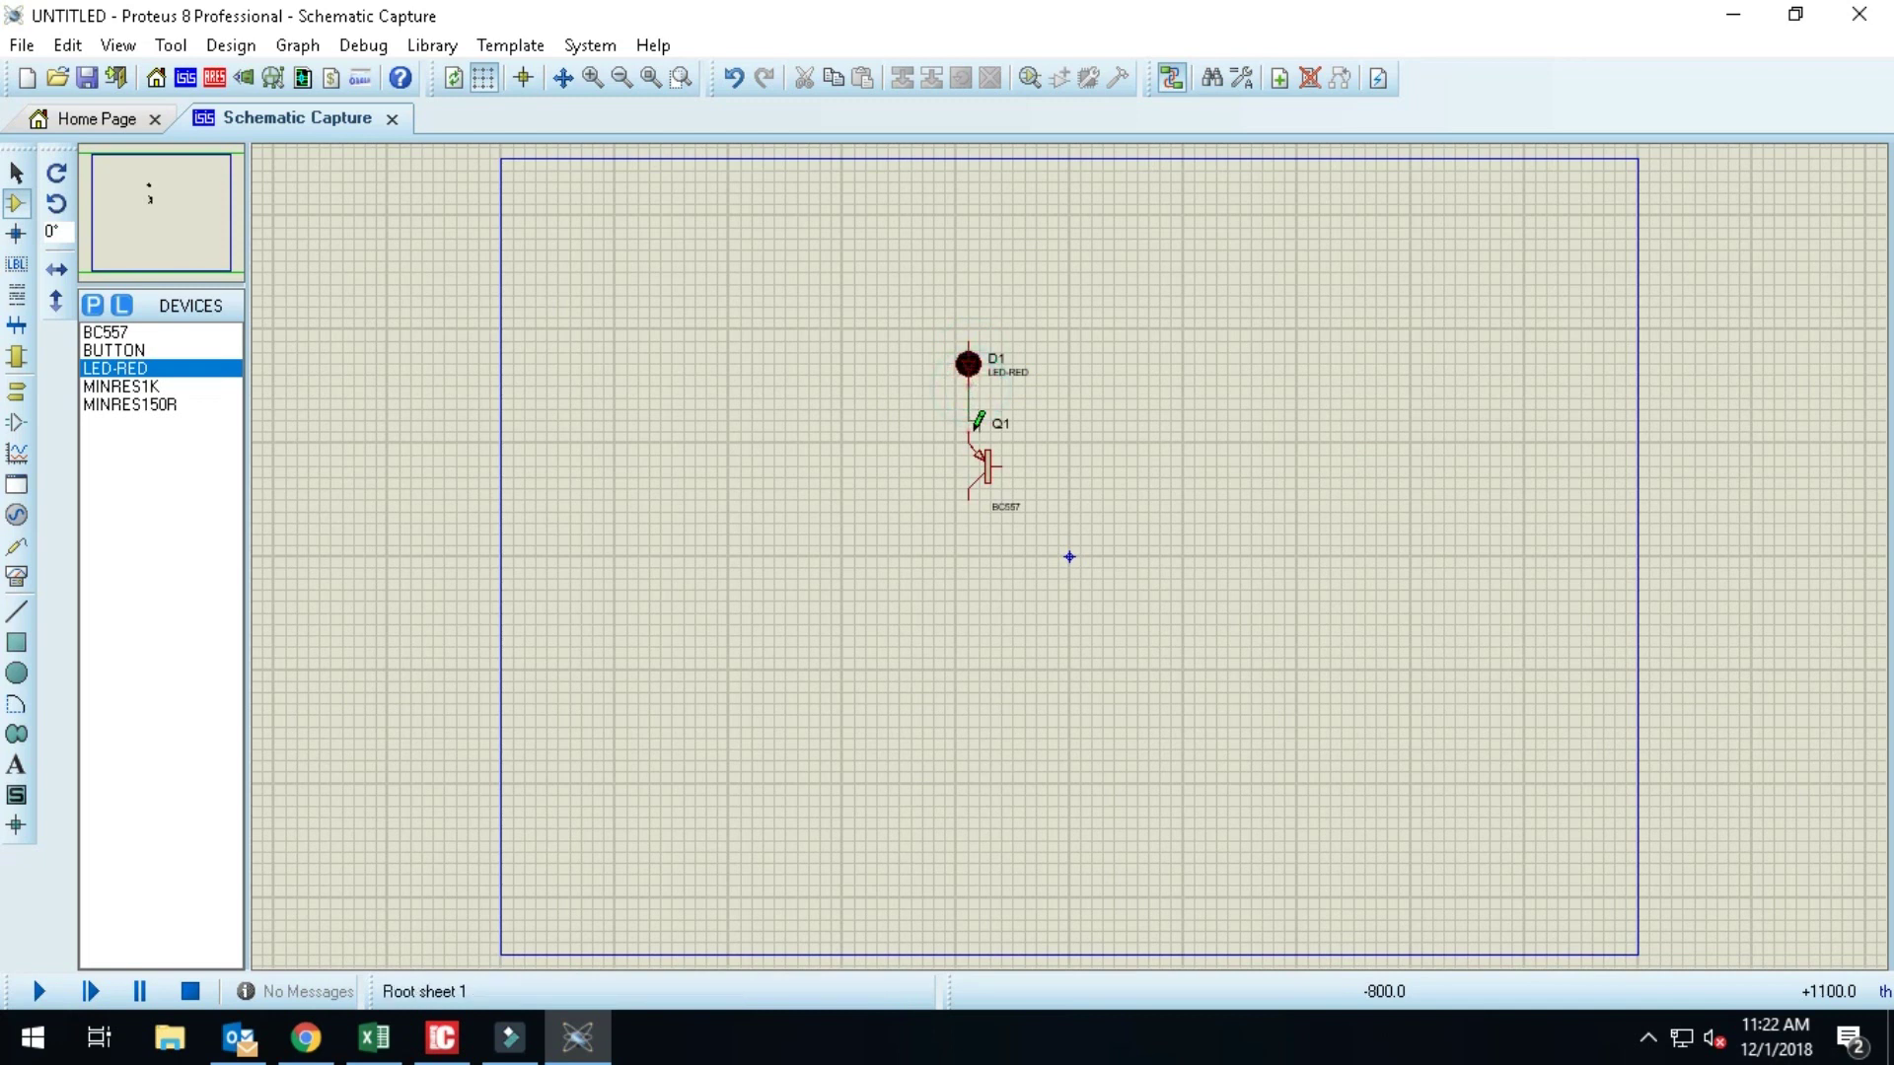
left_click(975, 428)
Step: Place the push button right of Q1 and 1k resistor R1 wired to Q1's base
left_click(141, 351)
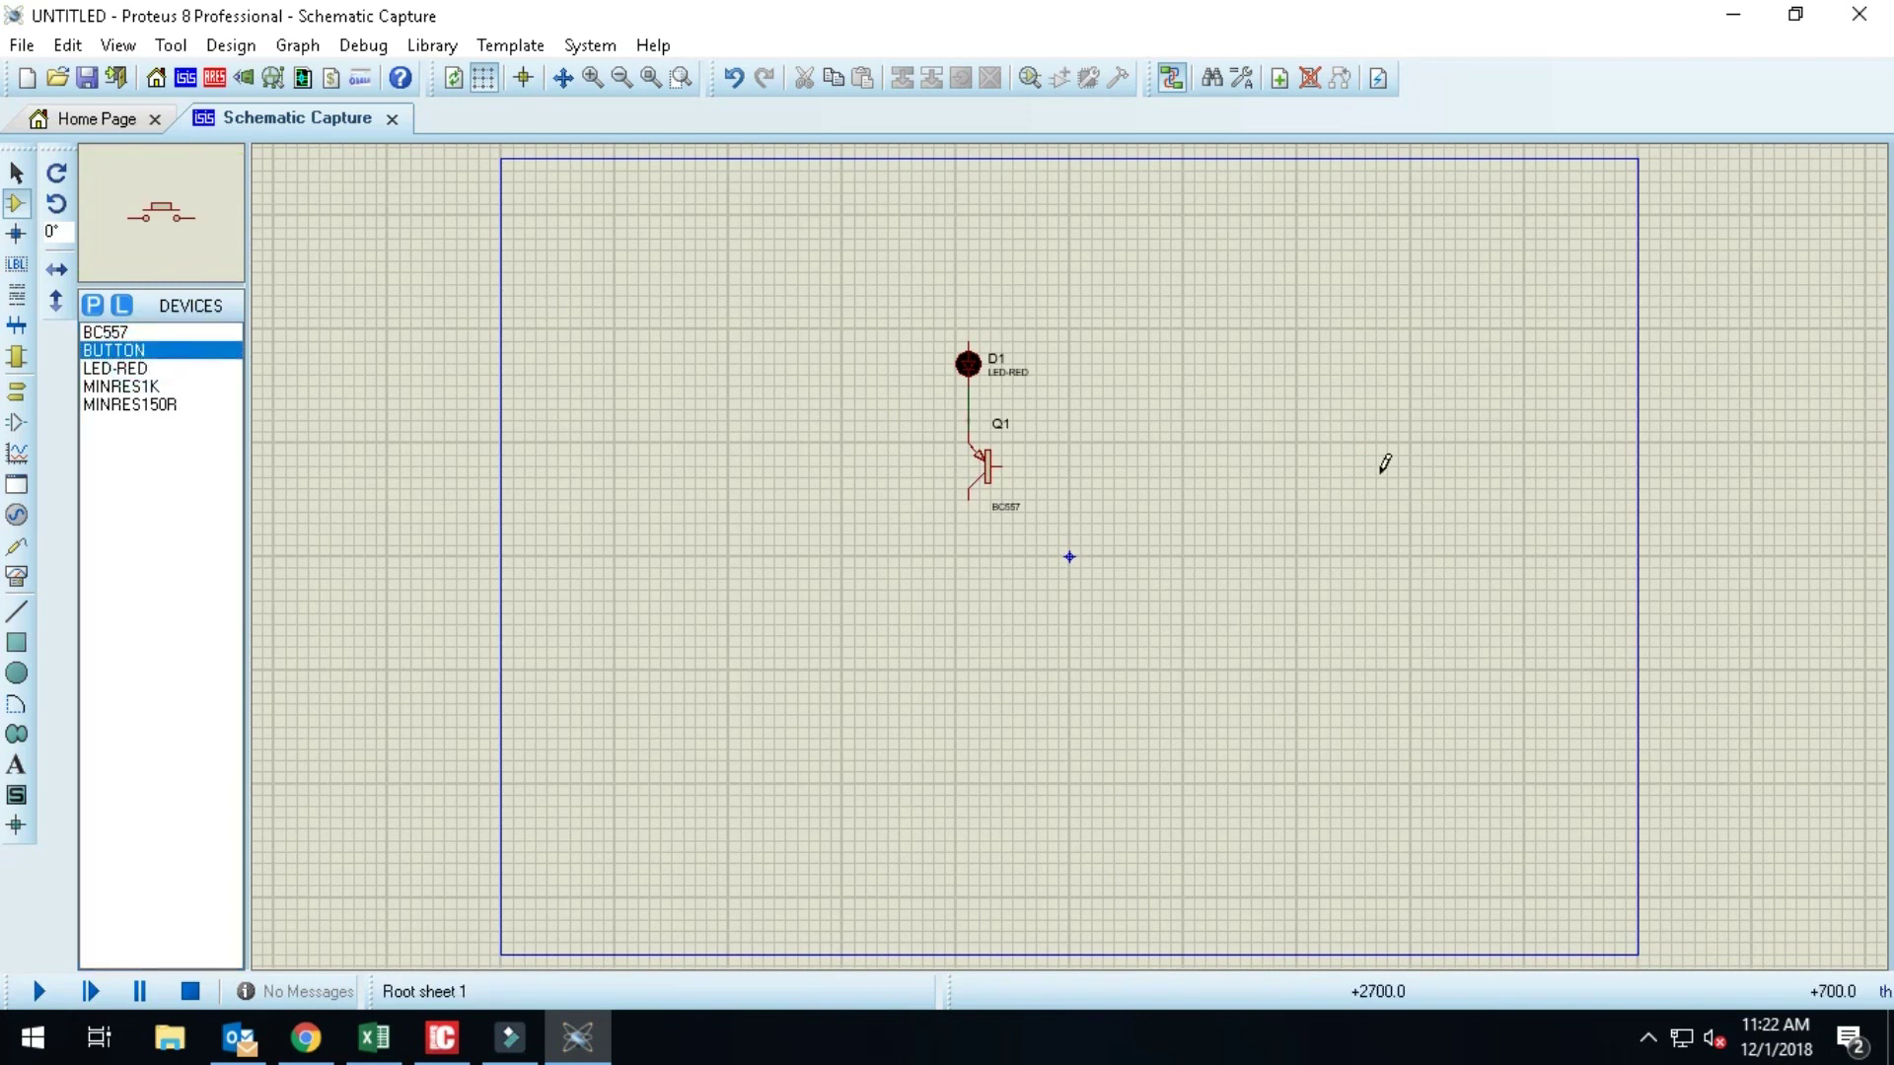
left_click(1383, 464)
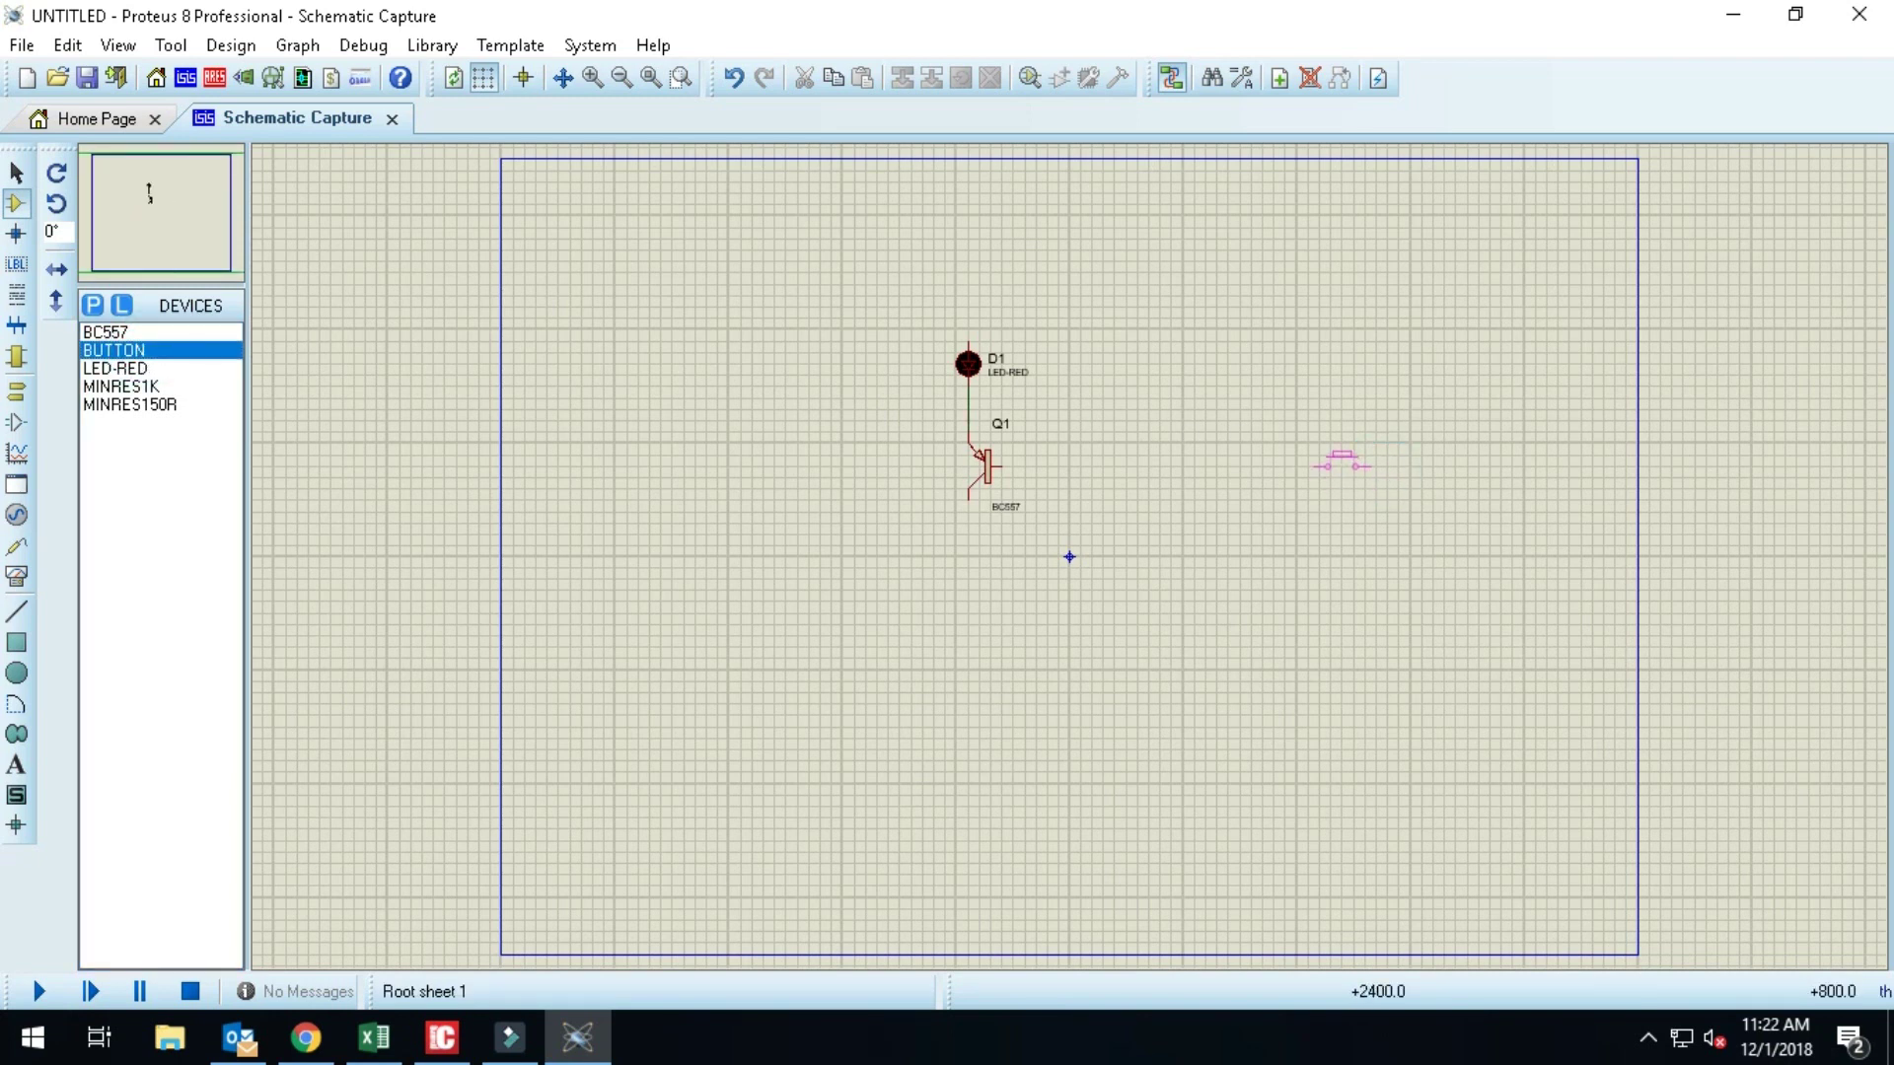
left_click(1341, 462)
left_click(116, 387)
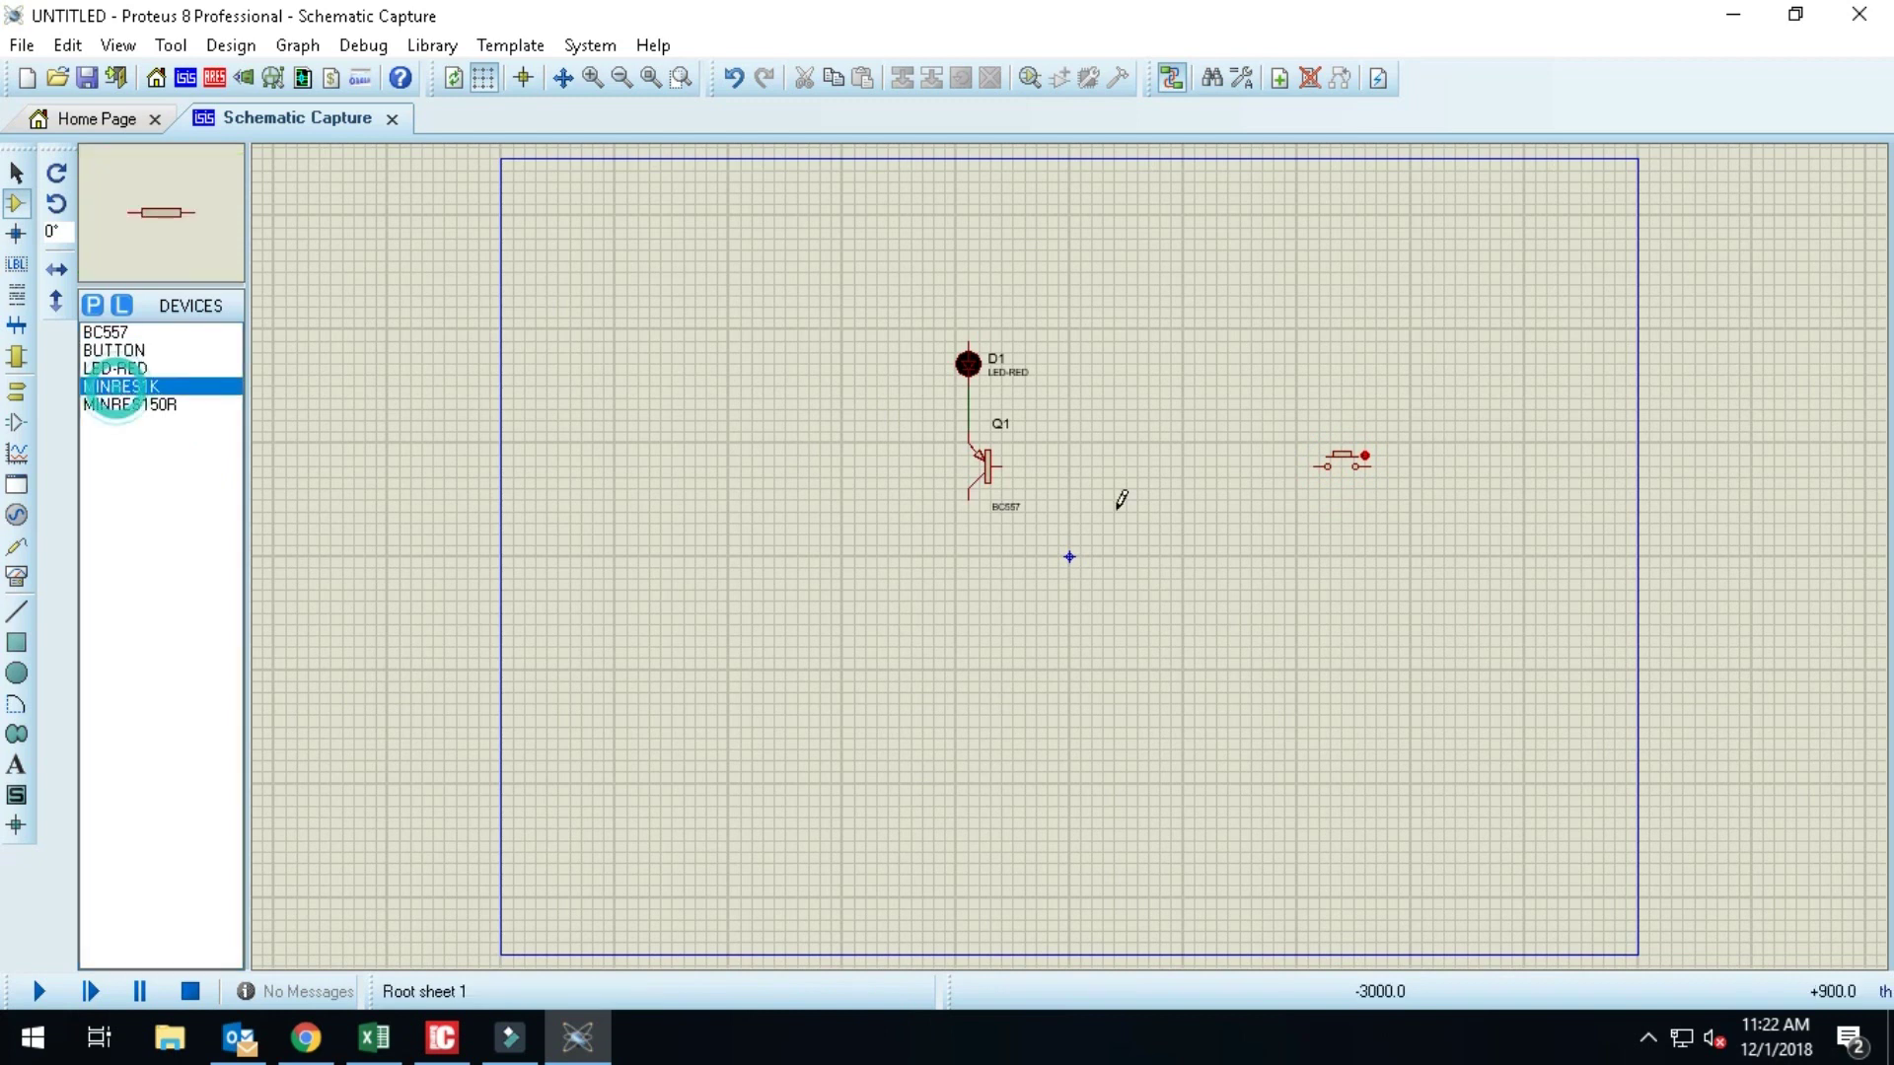
left_click(1139, 468)
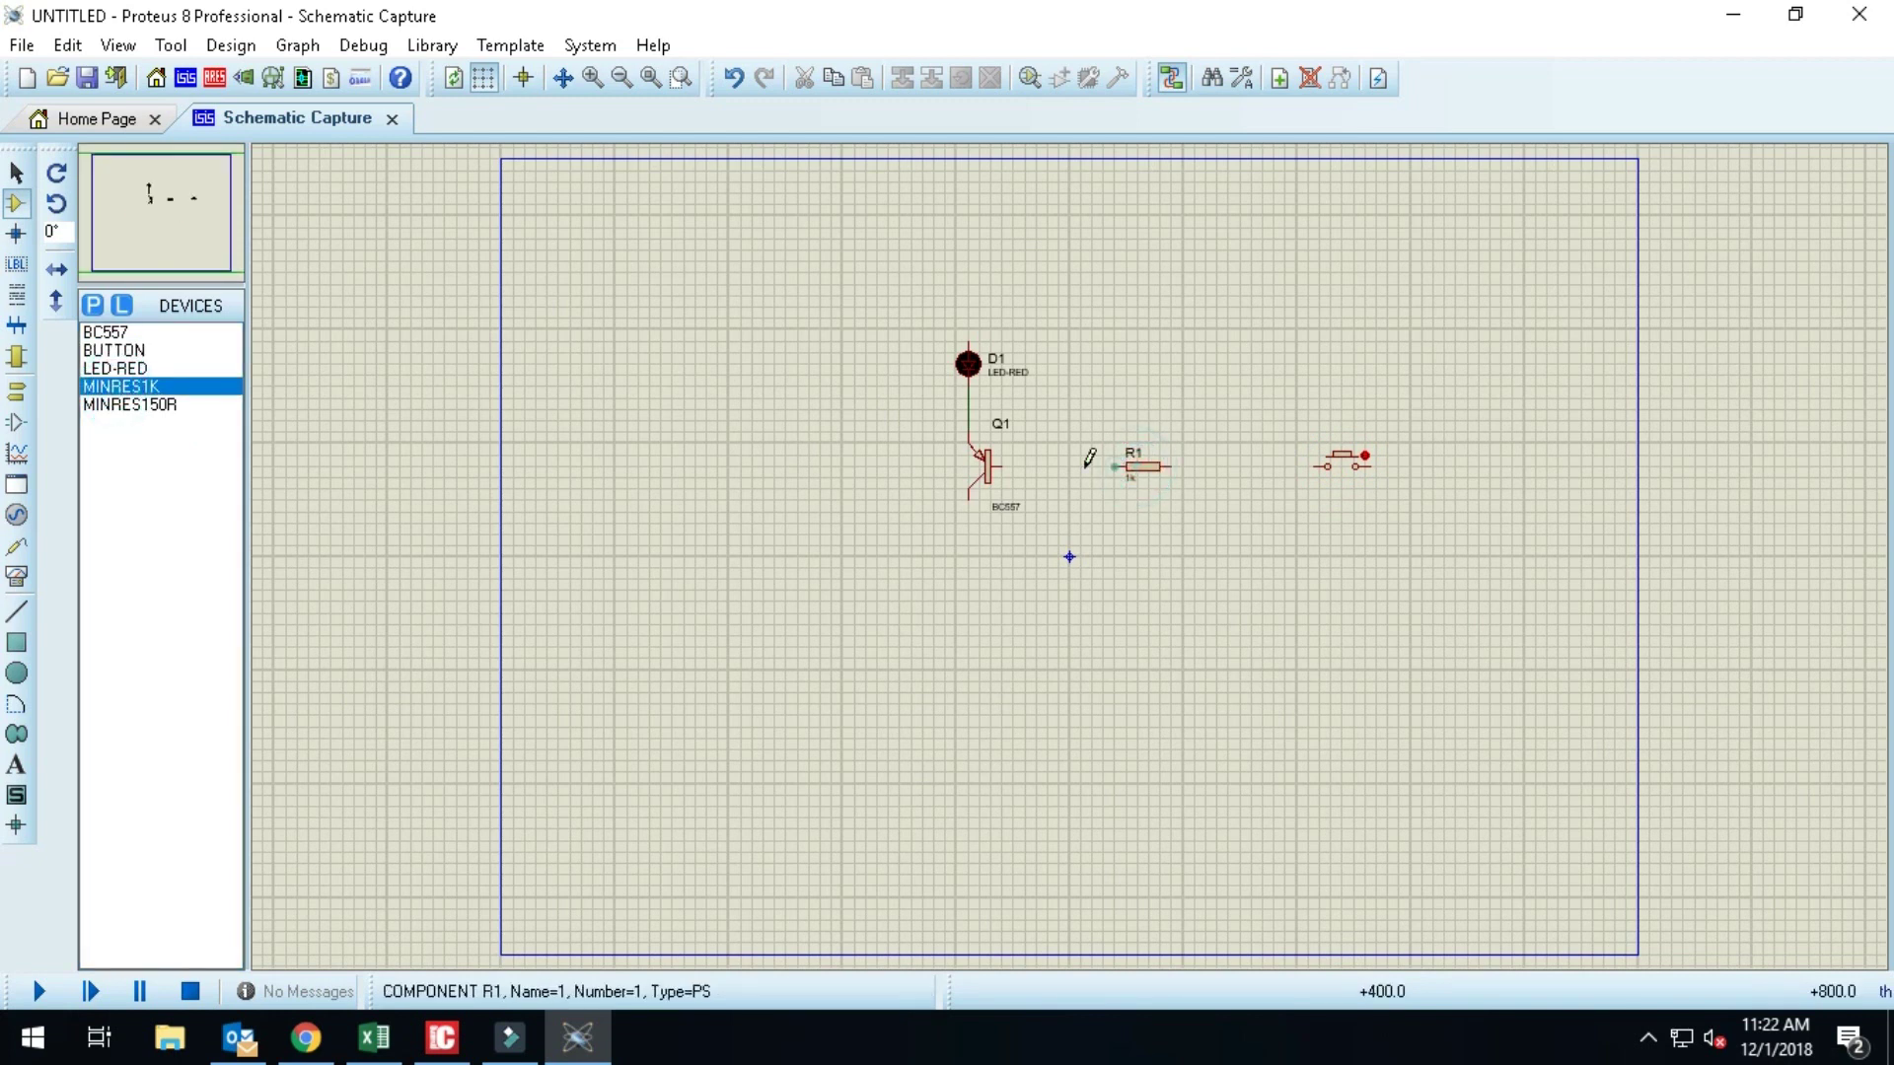
left_click(1115, 466)
left_click(996, 467)
Step: Wire R1 to the push button and place a ground terminal below Q1
left_click(1176, 466)
left_click(1327, 466)
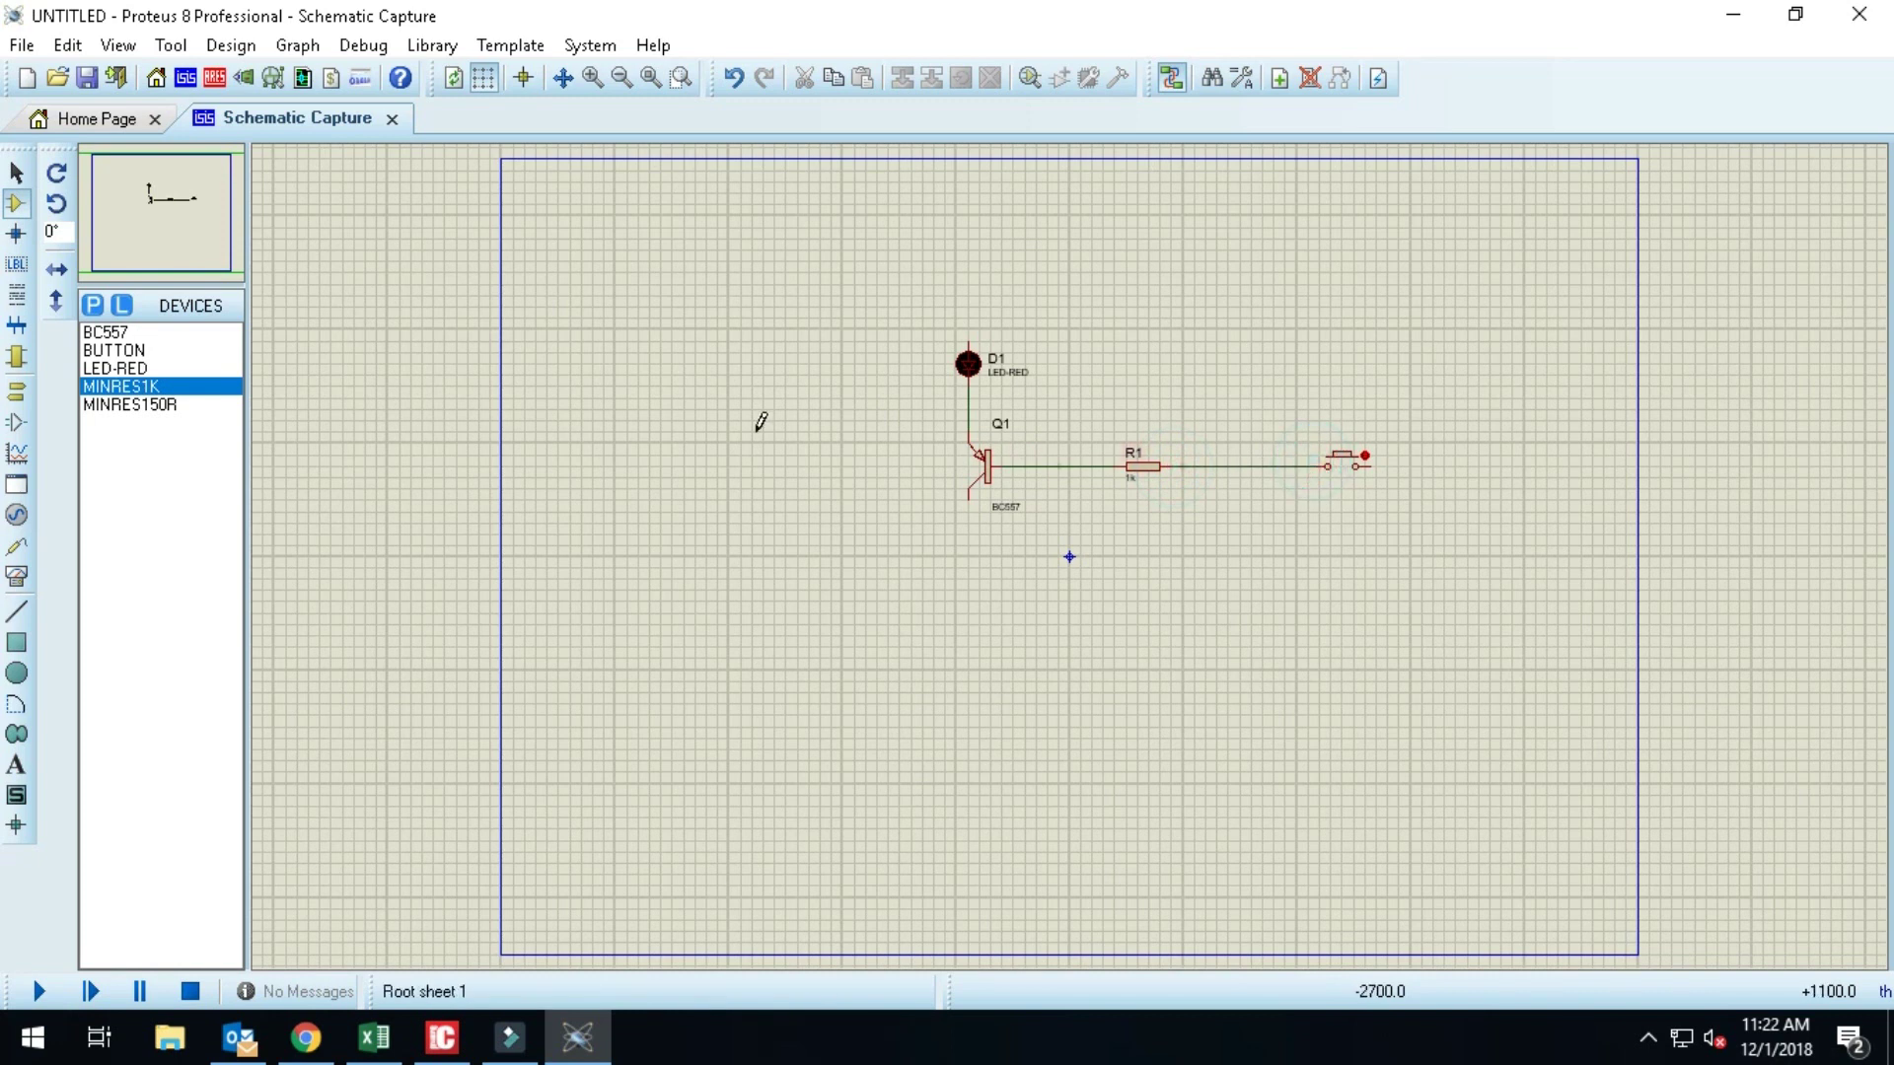
left_click(16, 391)
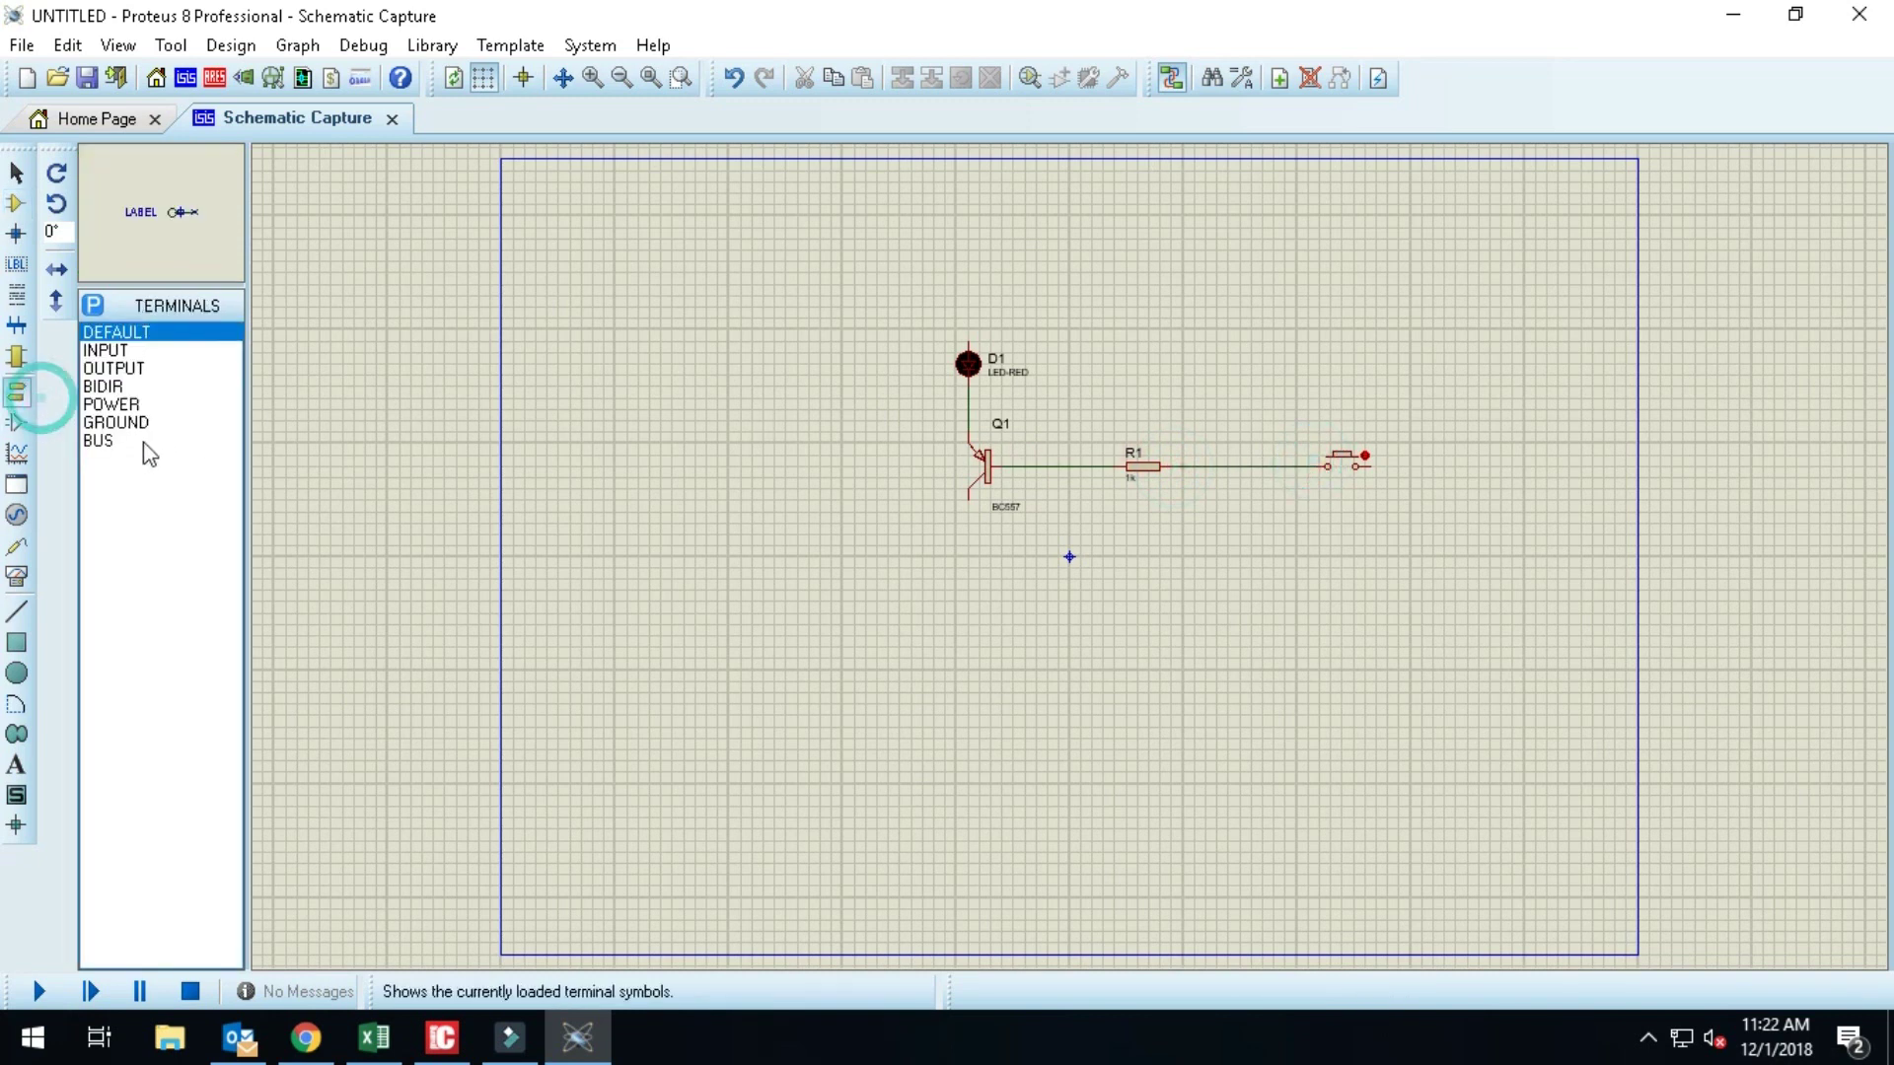
left_click(136, 424)
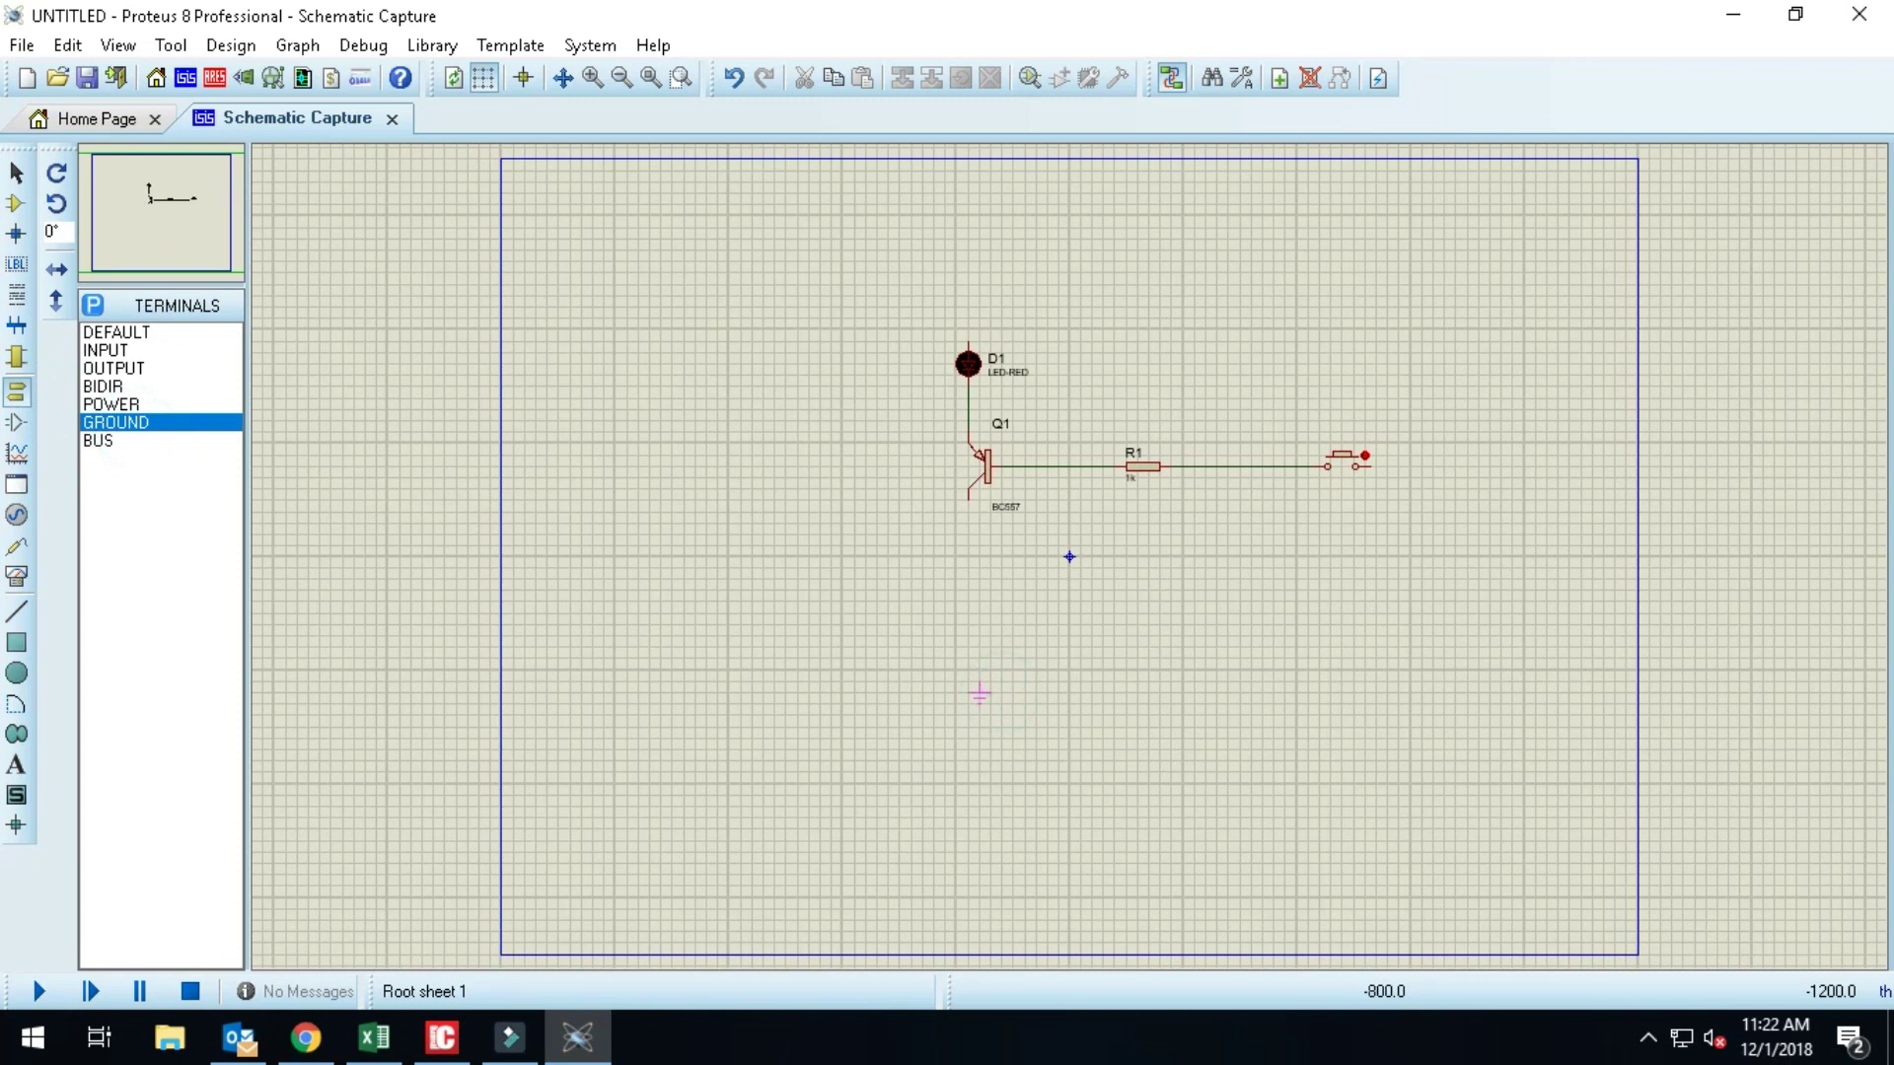
left_click(967, 704)
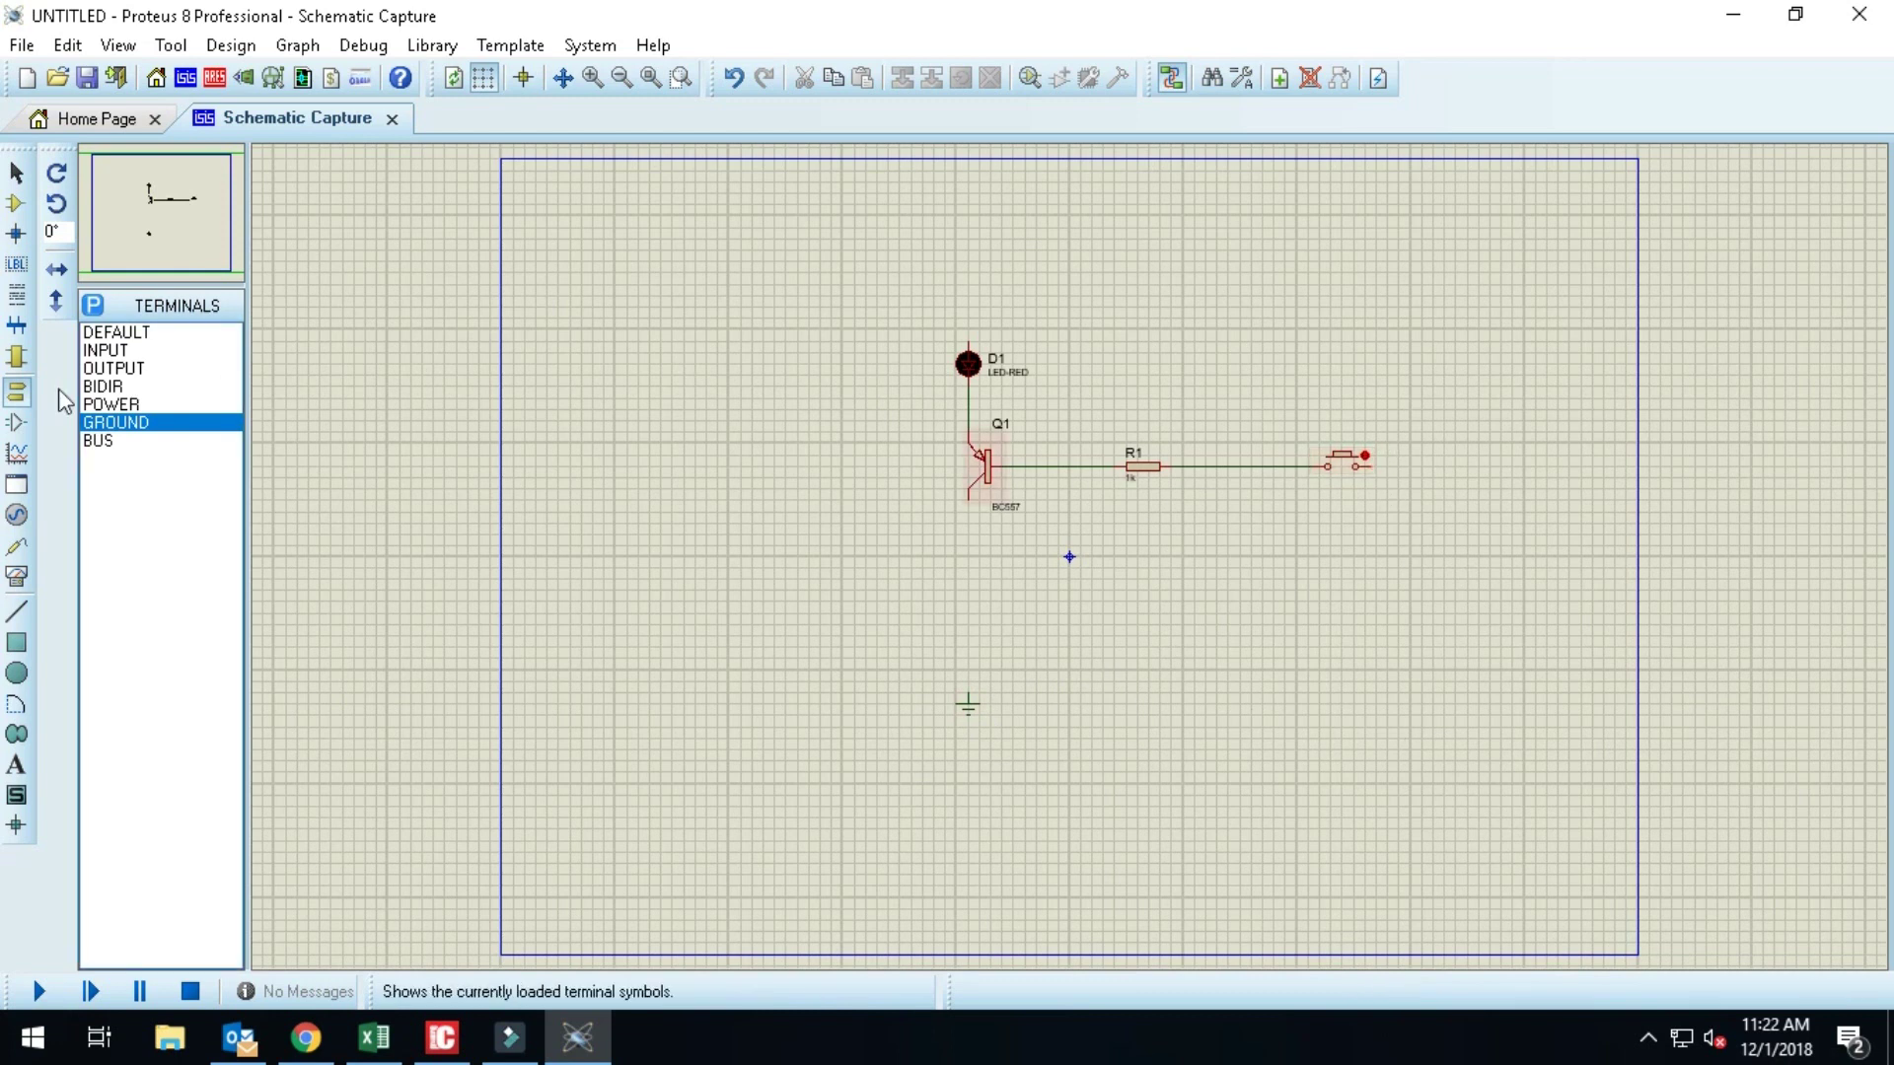
Step: Place a power terminal above LED D1 and wire it to the LED
left_click(131, 403)
left_click(964, 246)
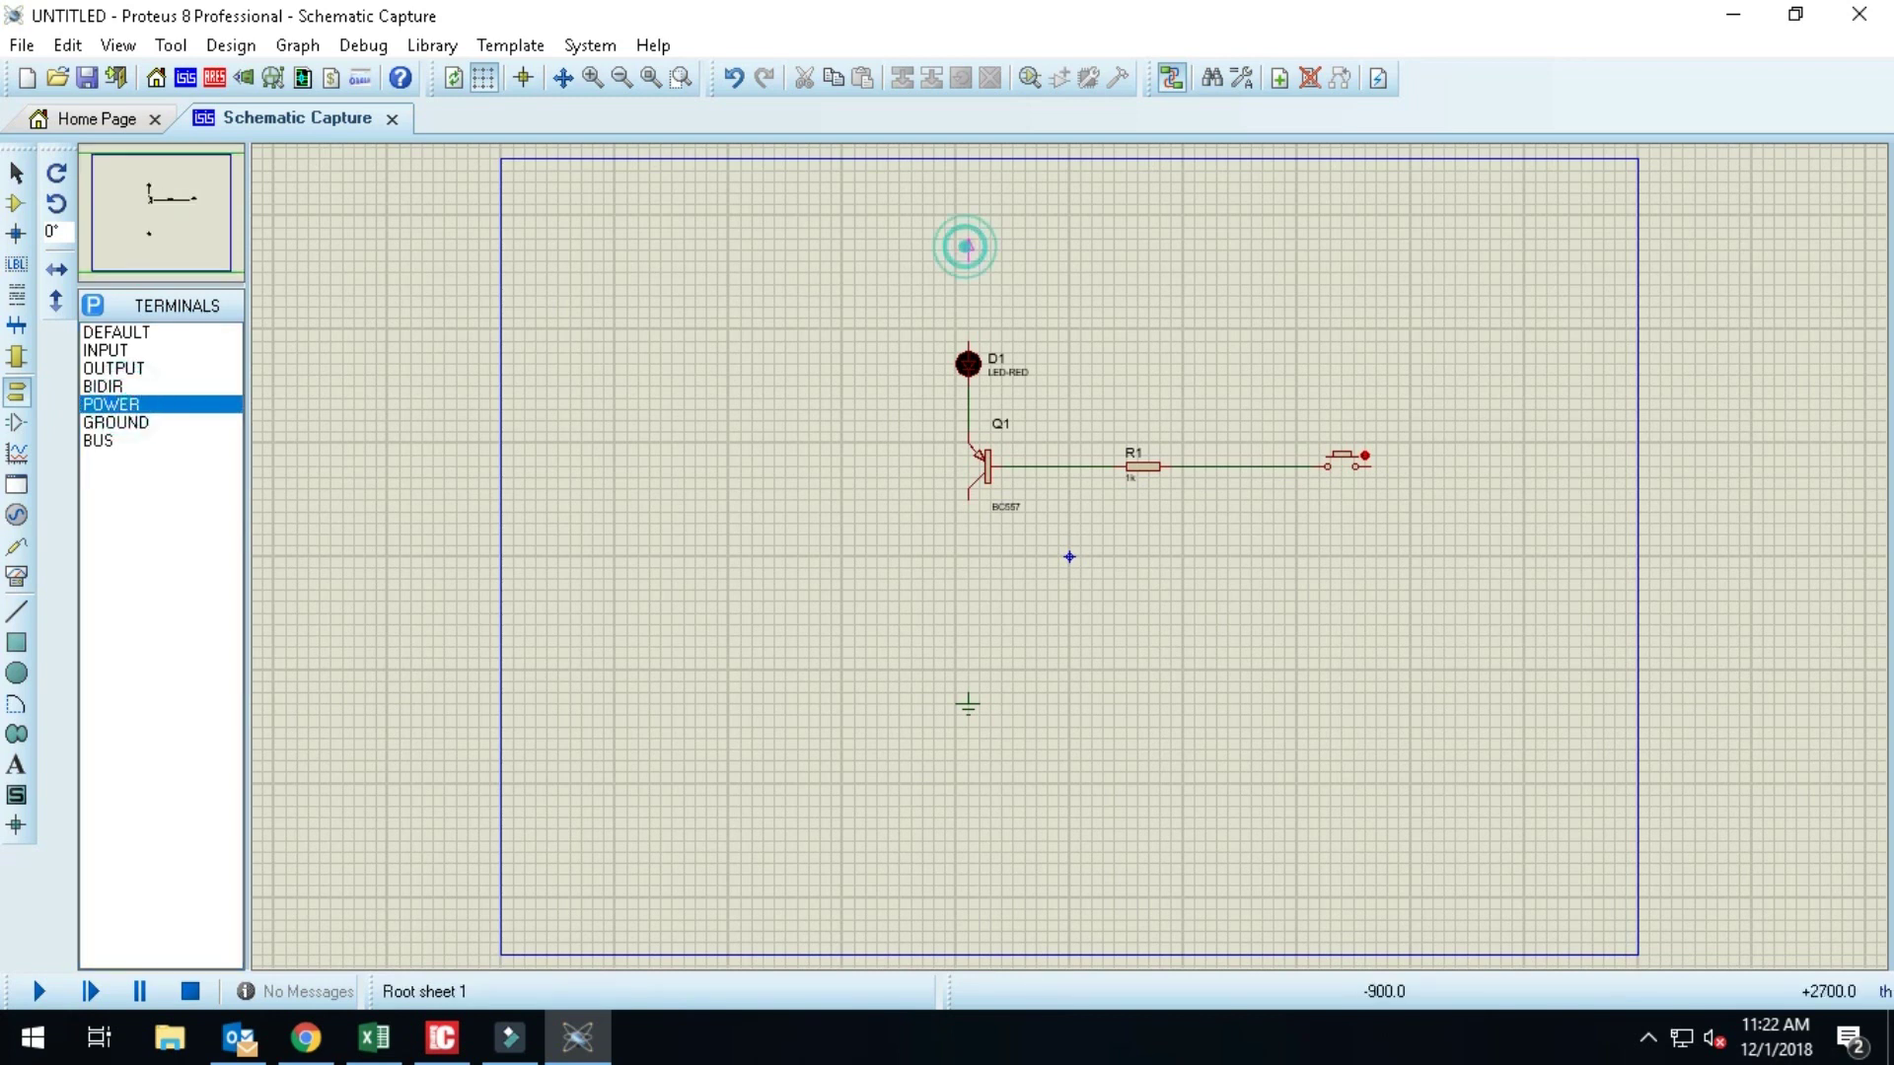
left_click(965, 260)
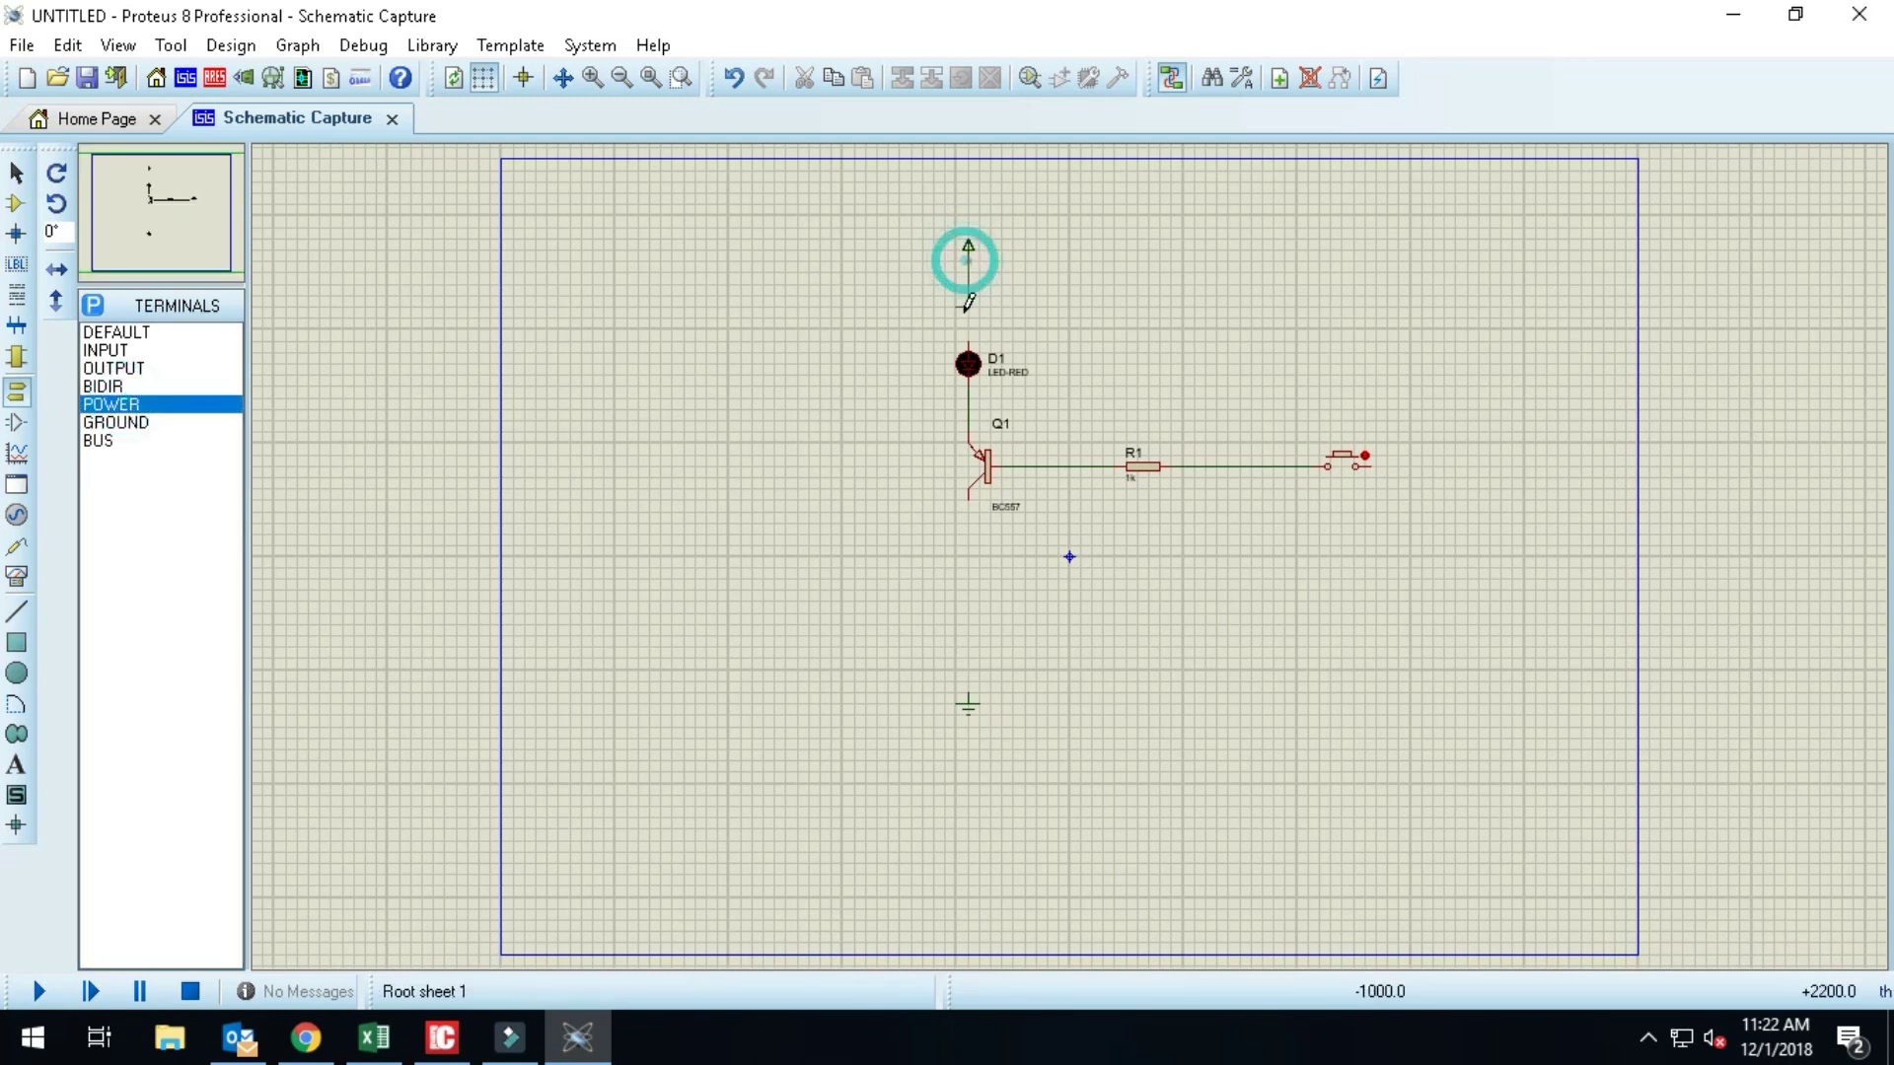
left_click(968, 345)
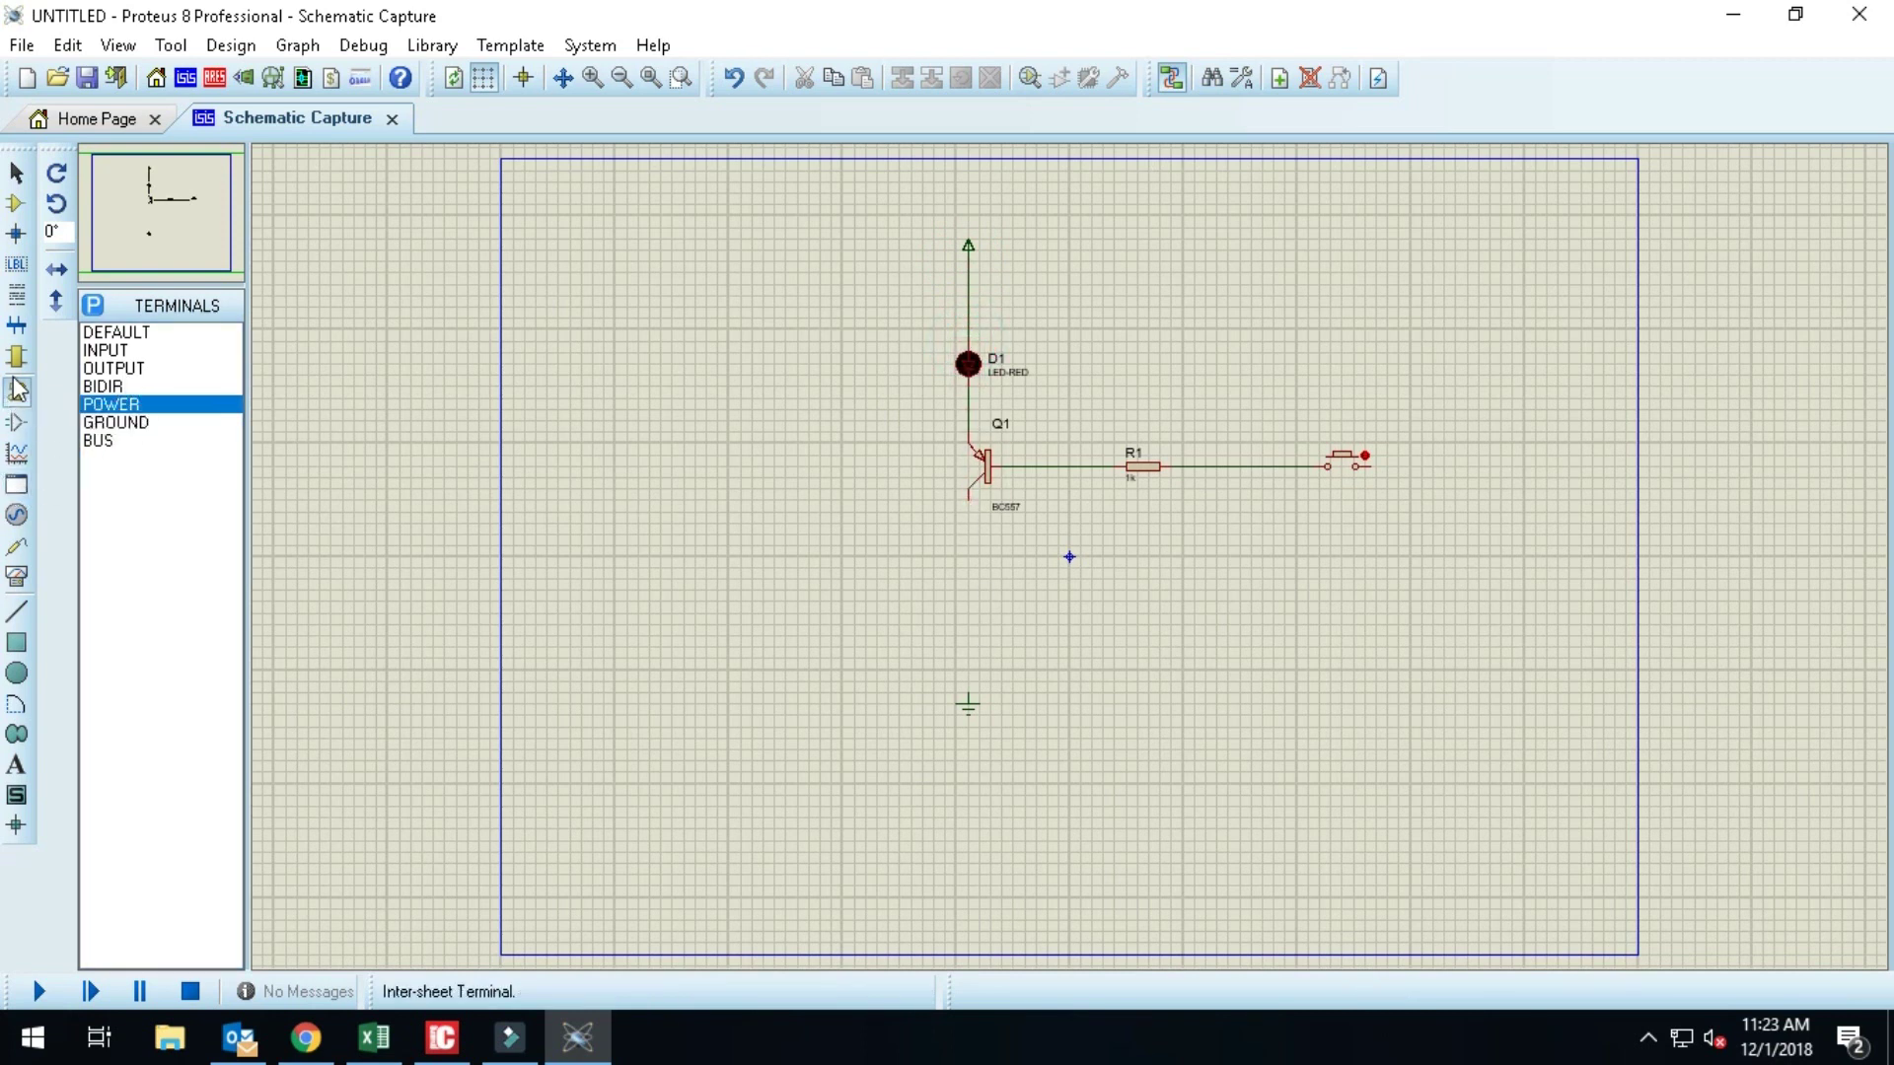
Step: Place 150R resistor R2 vertically, lined up under Q1's emitter
left_click(15, 203)
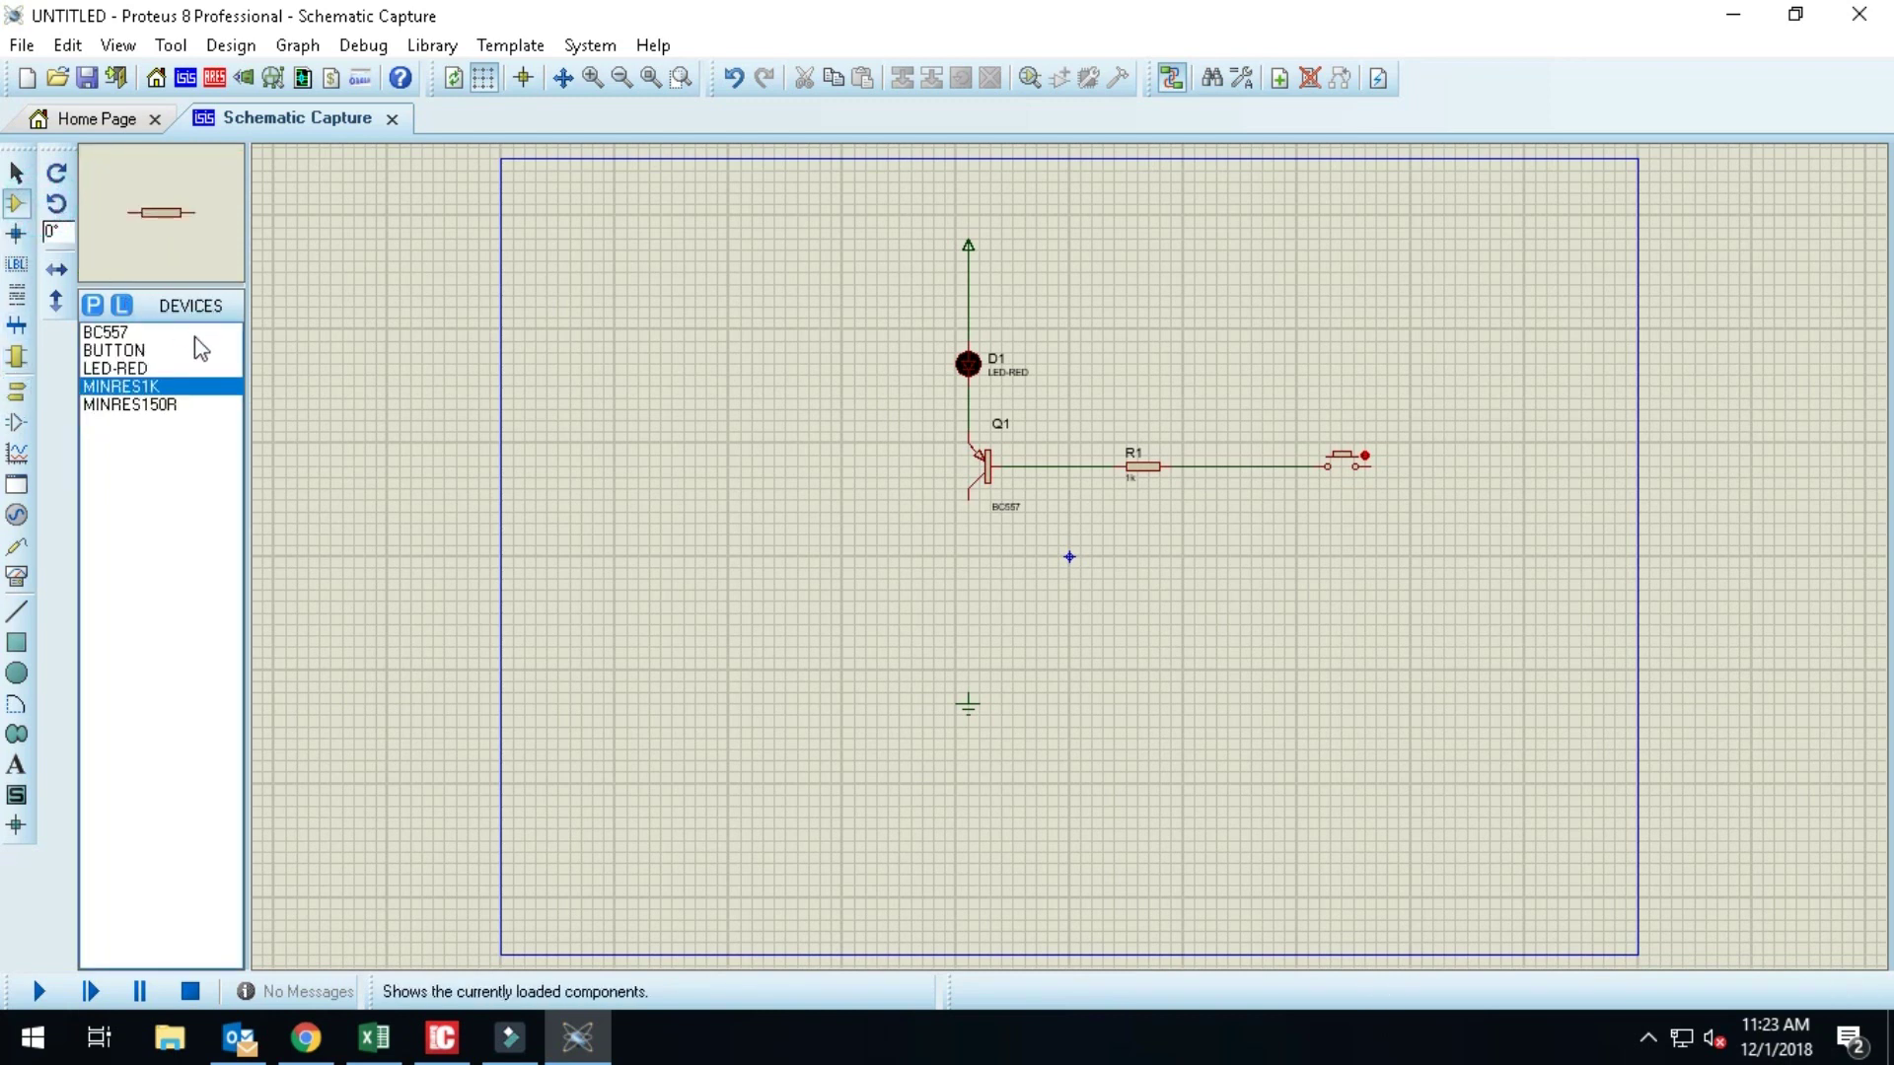
left_click(120, 365)
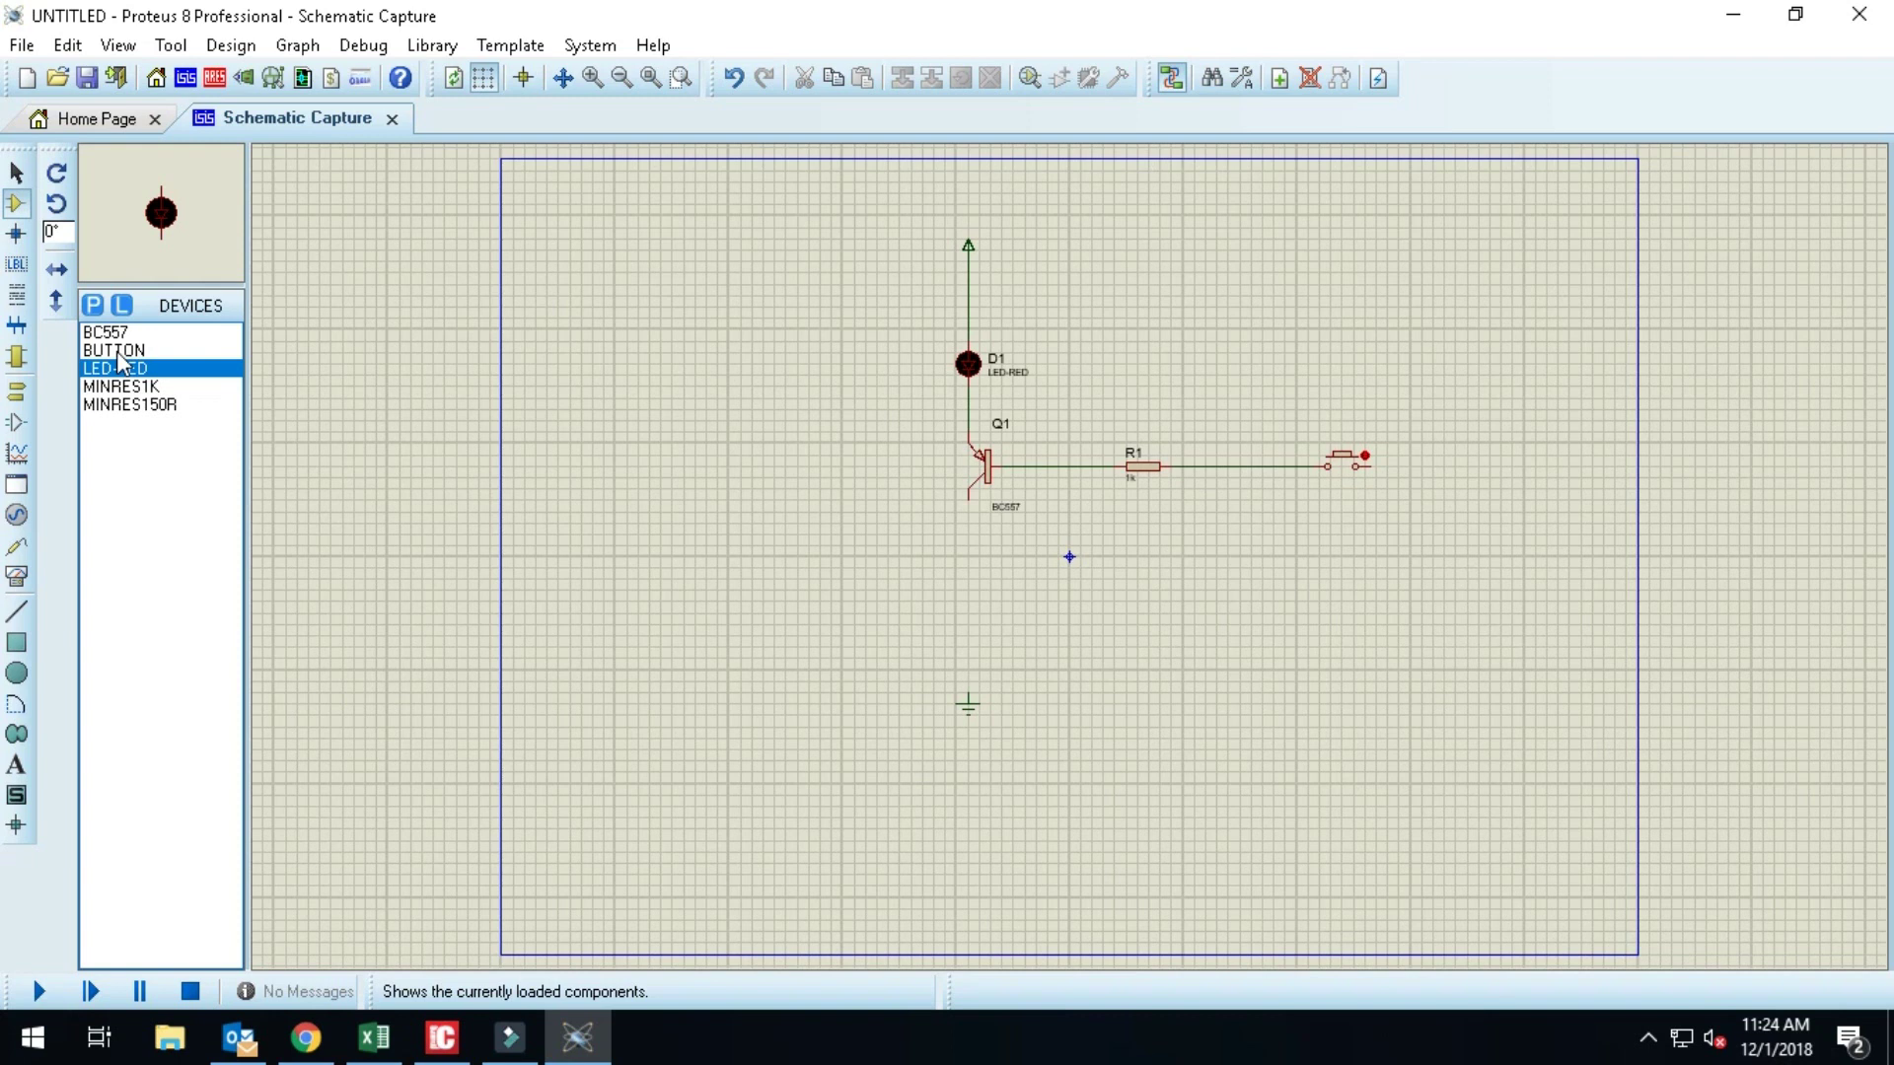
left_click(158, 405)
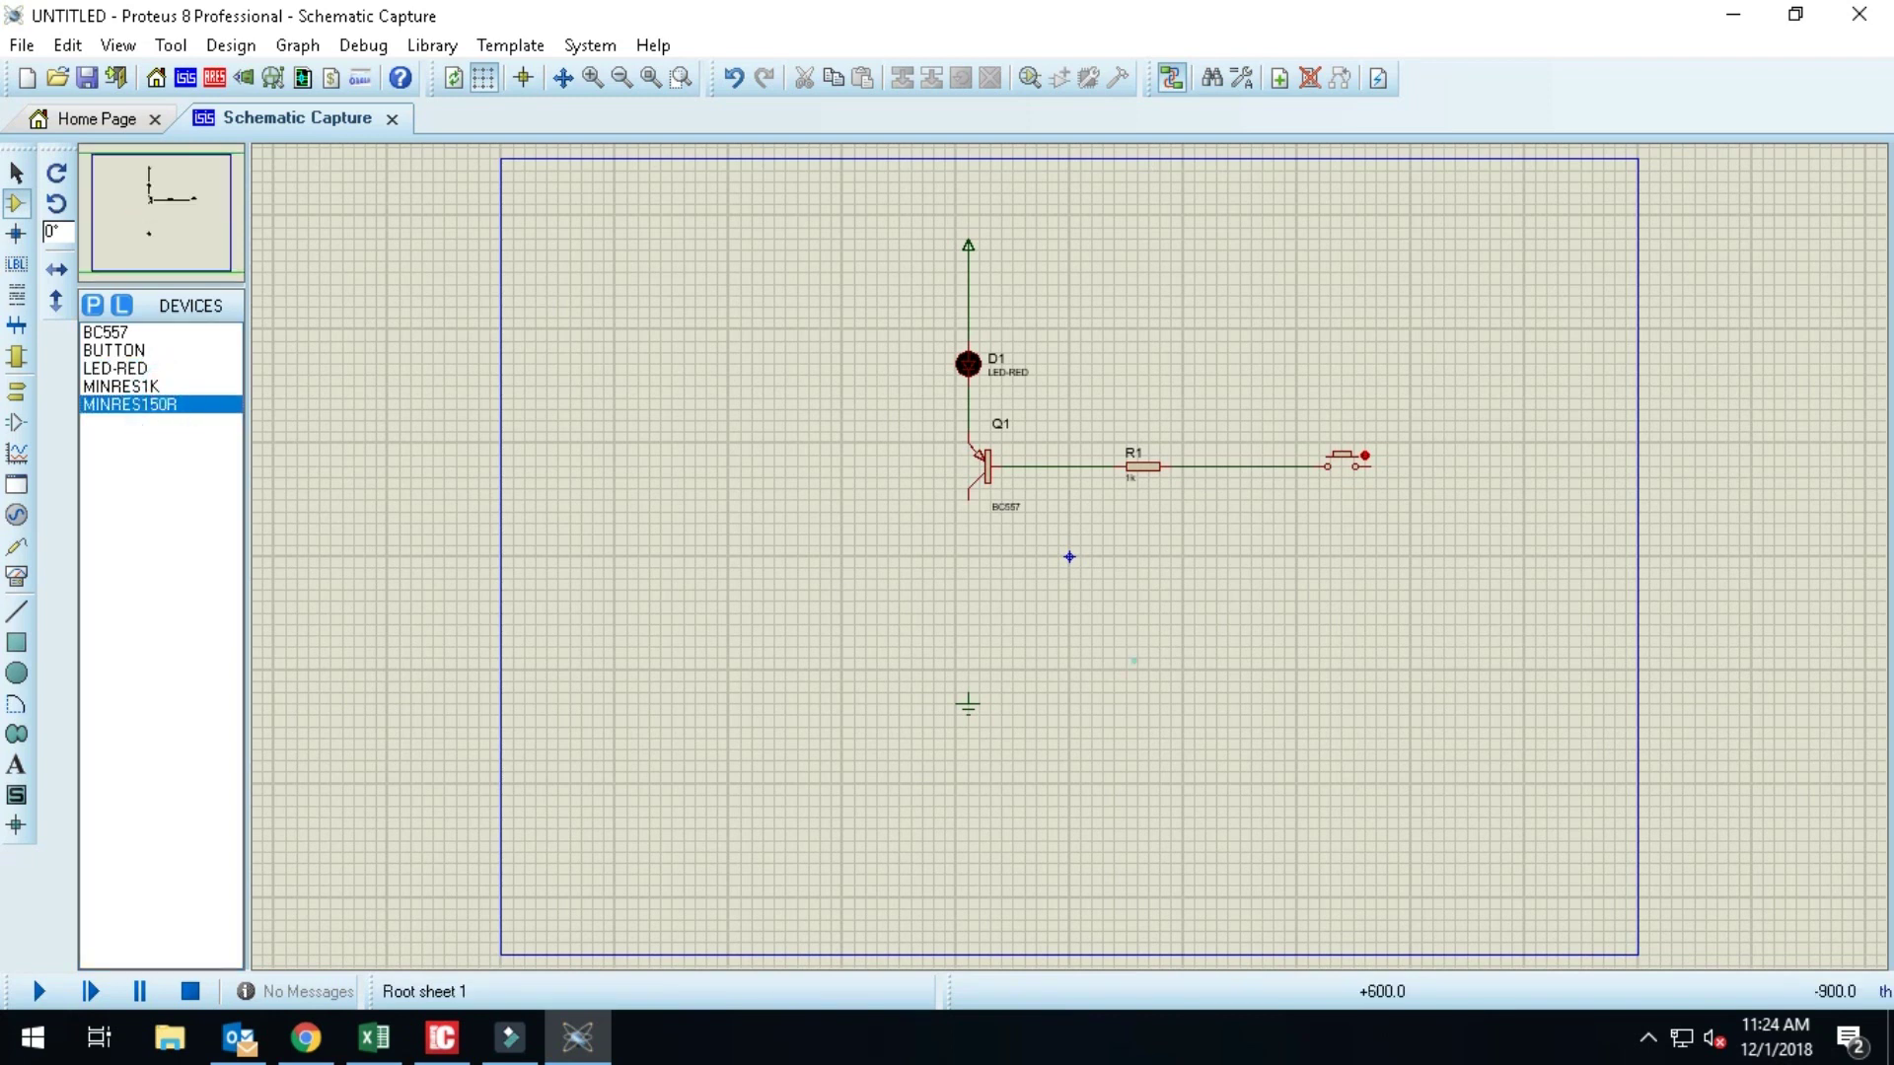
left_click(974, 582)
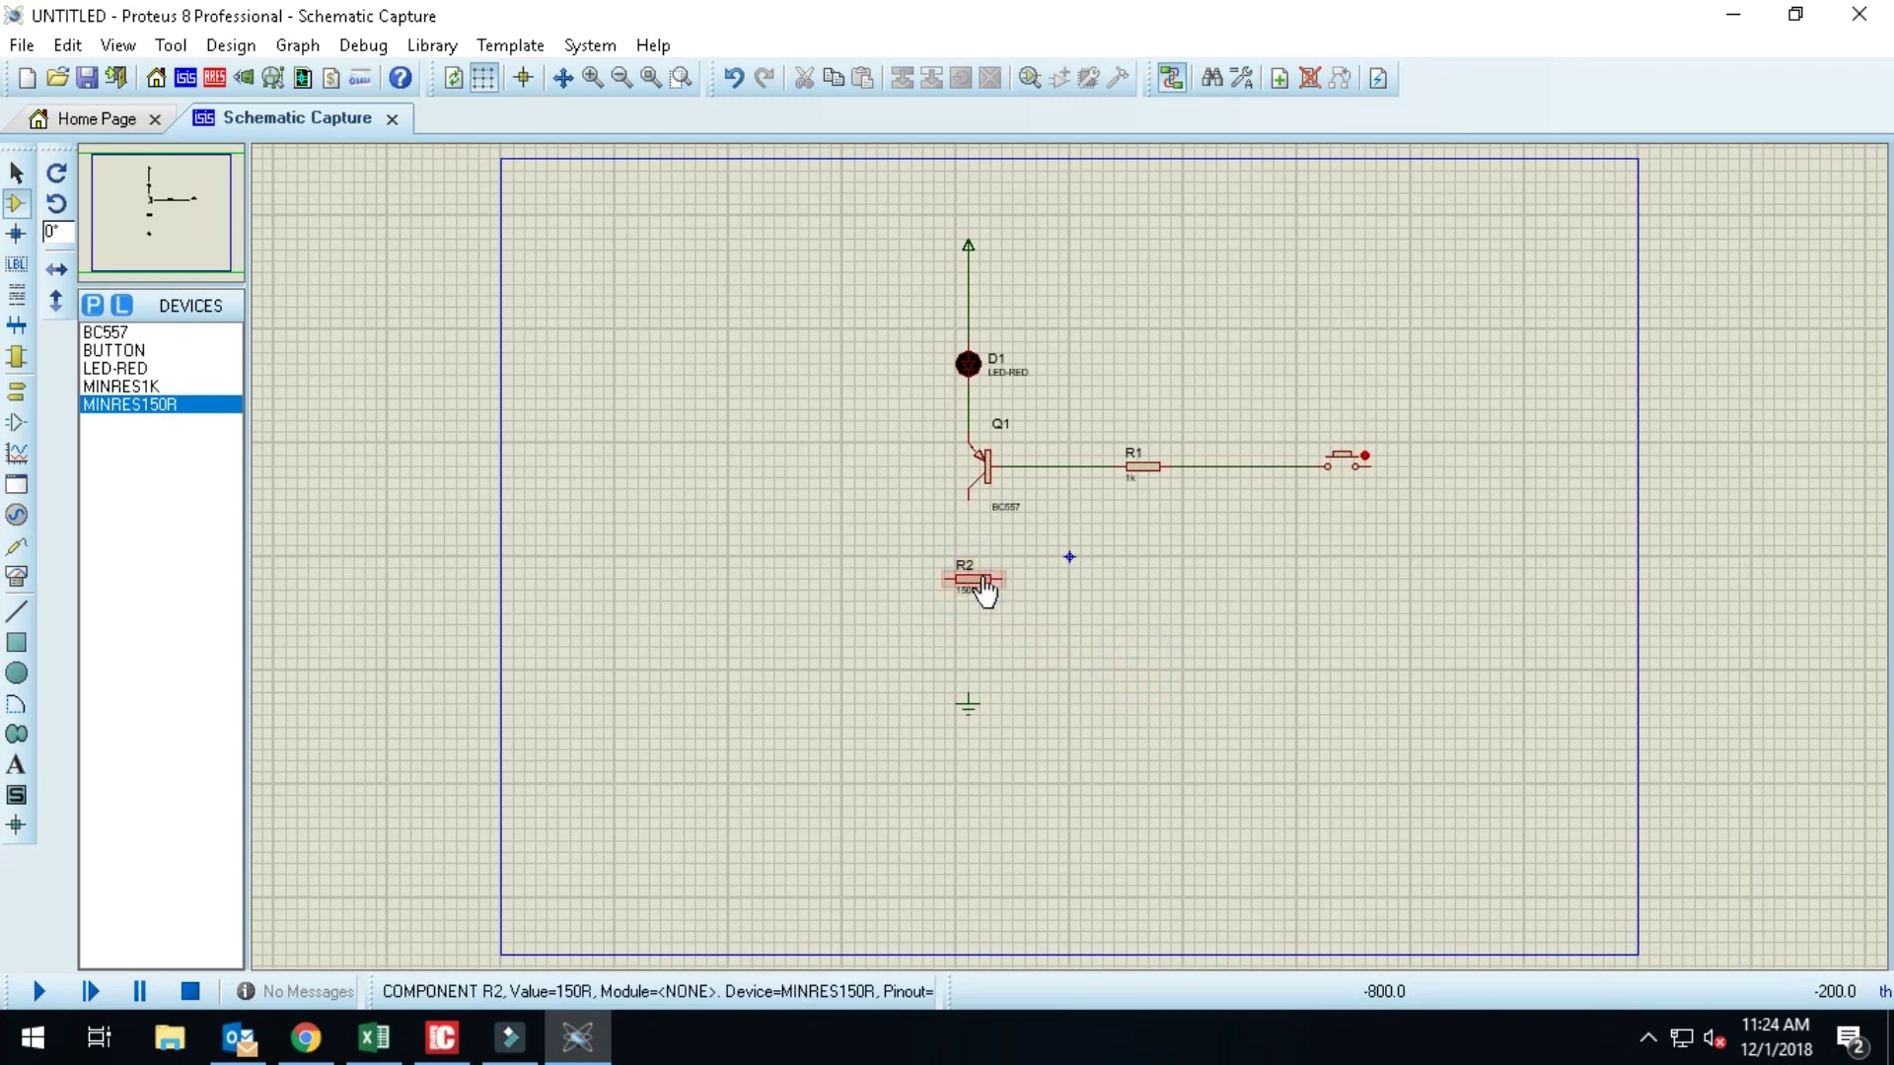
right_click(976, 582)
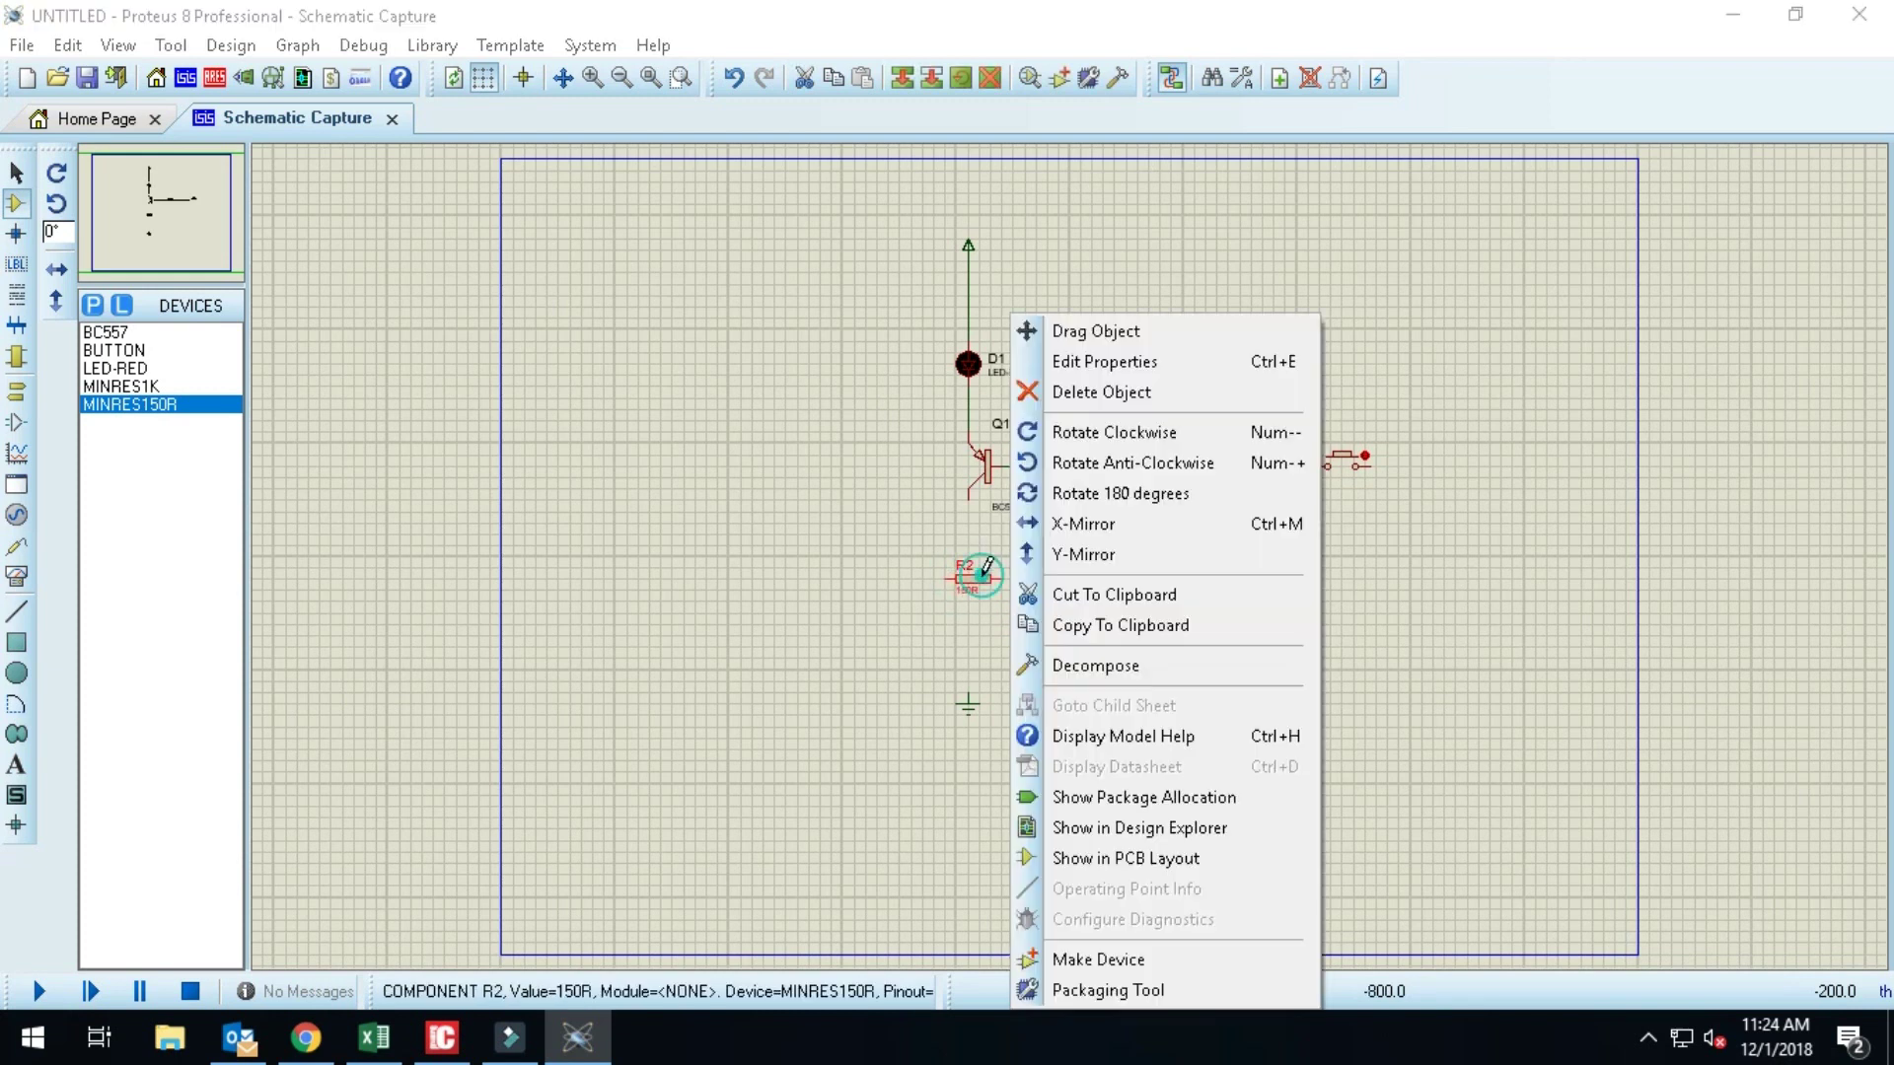
left_click(1124, 464)
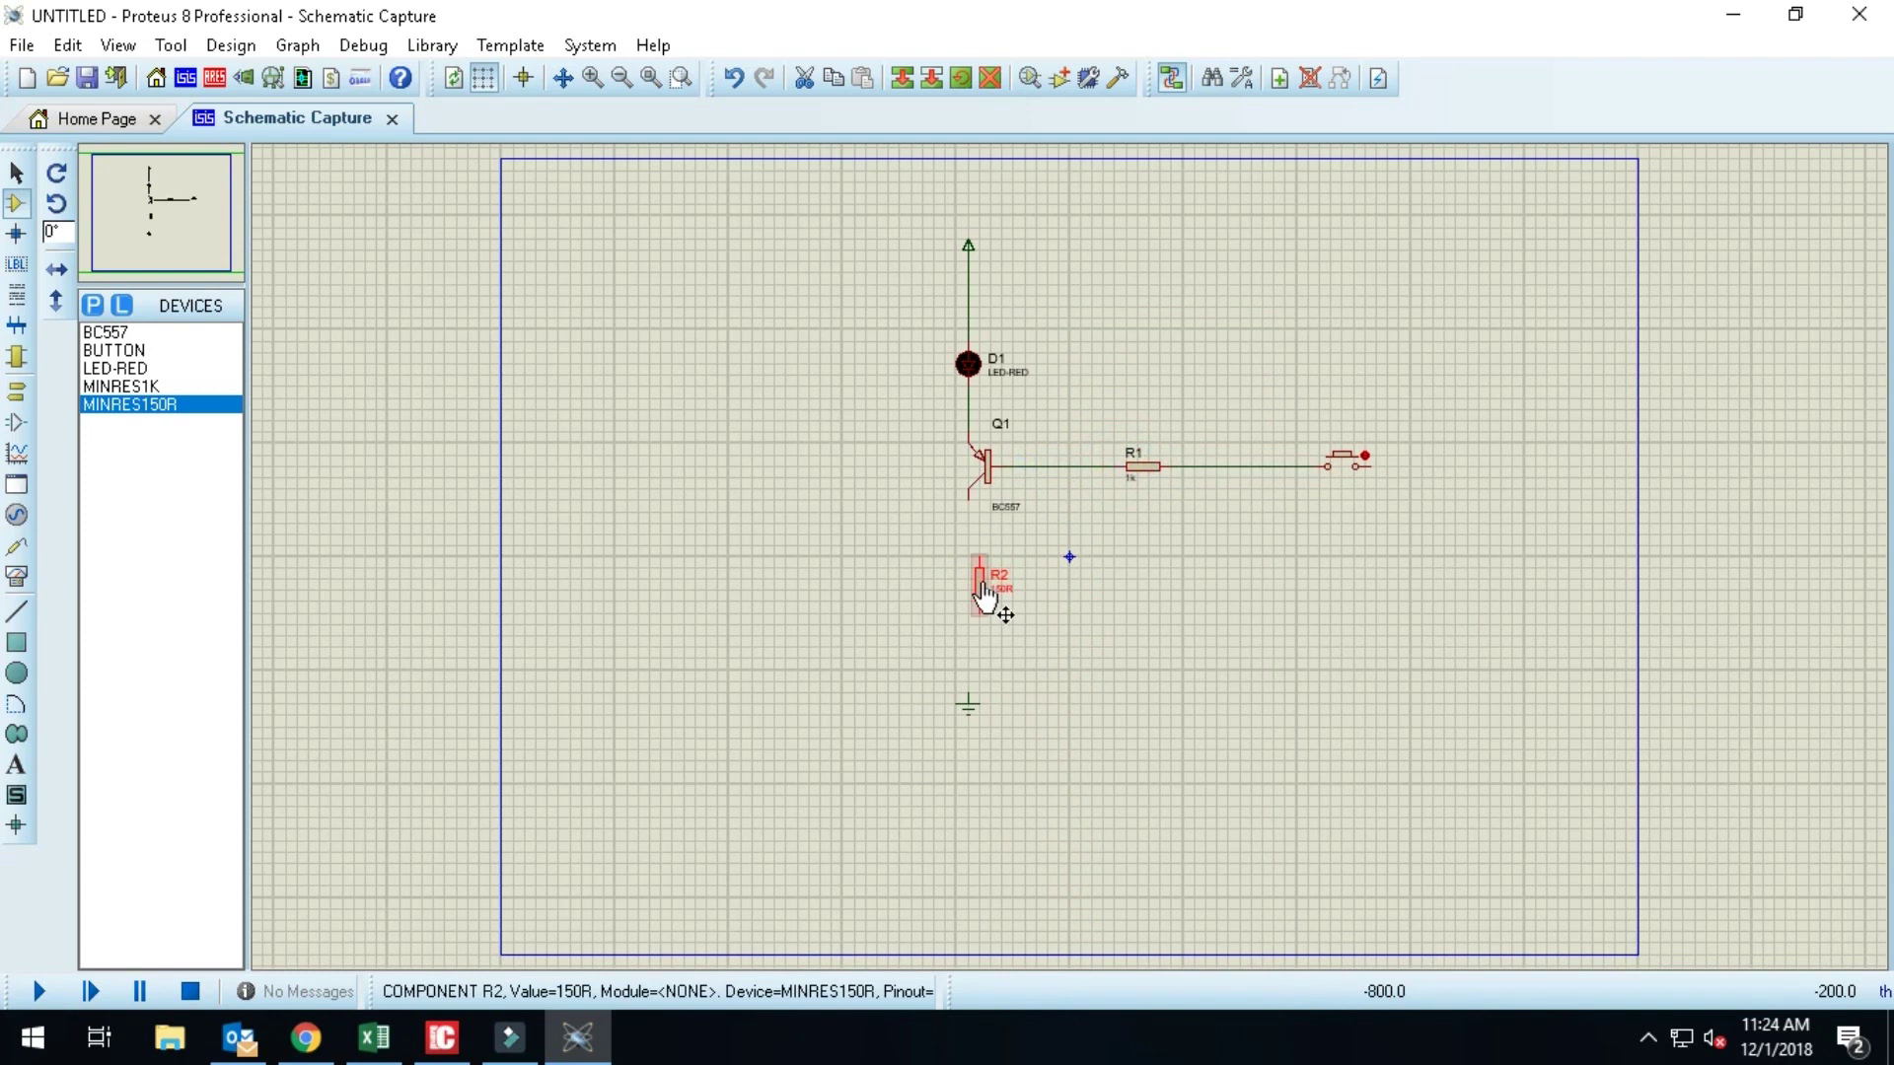
left_click_drag(983, 591, 971, 605)
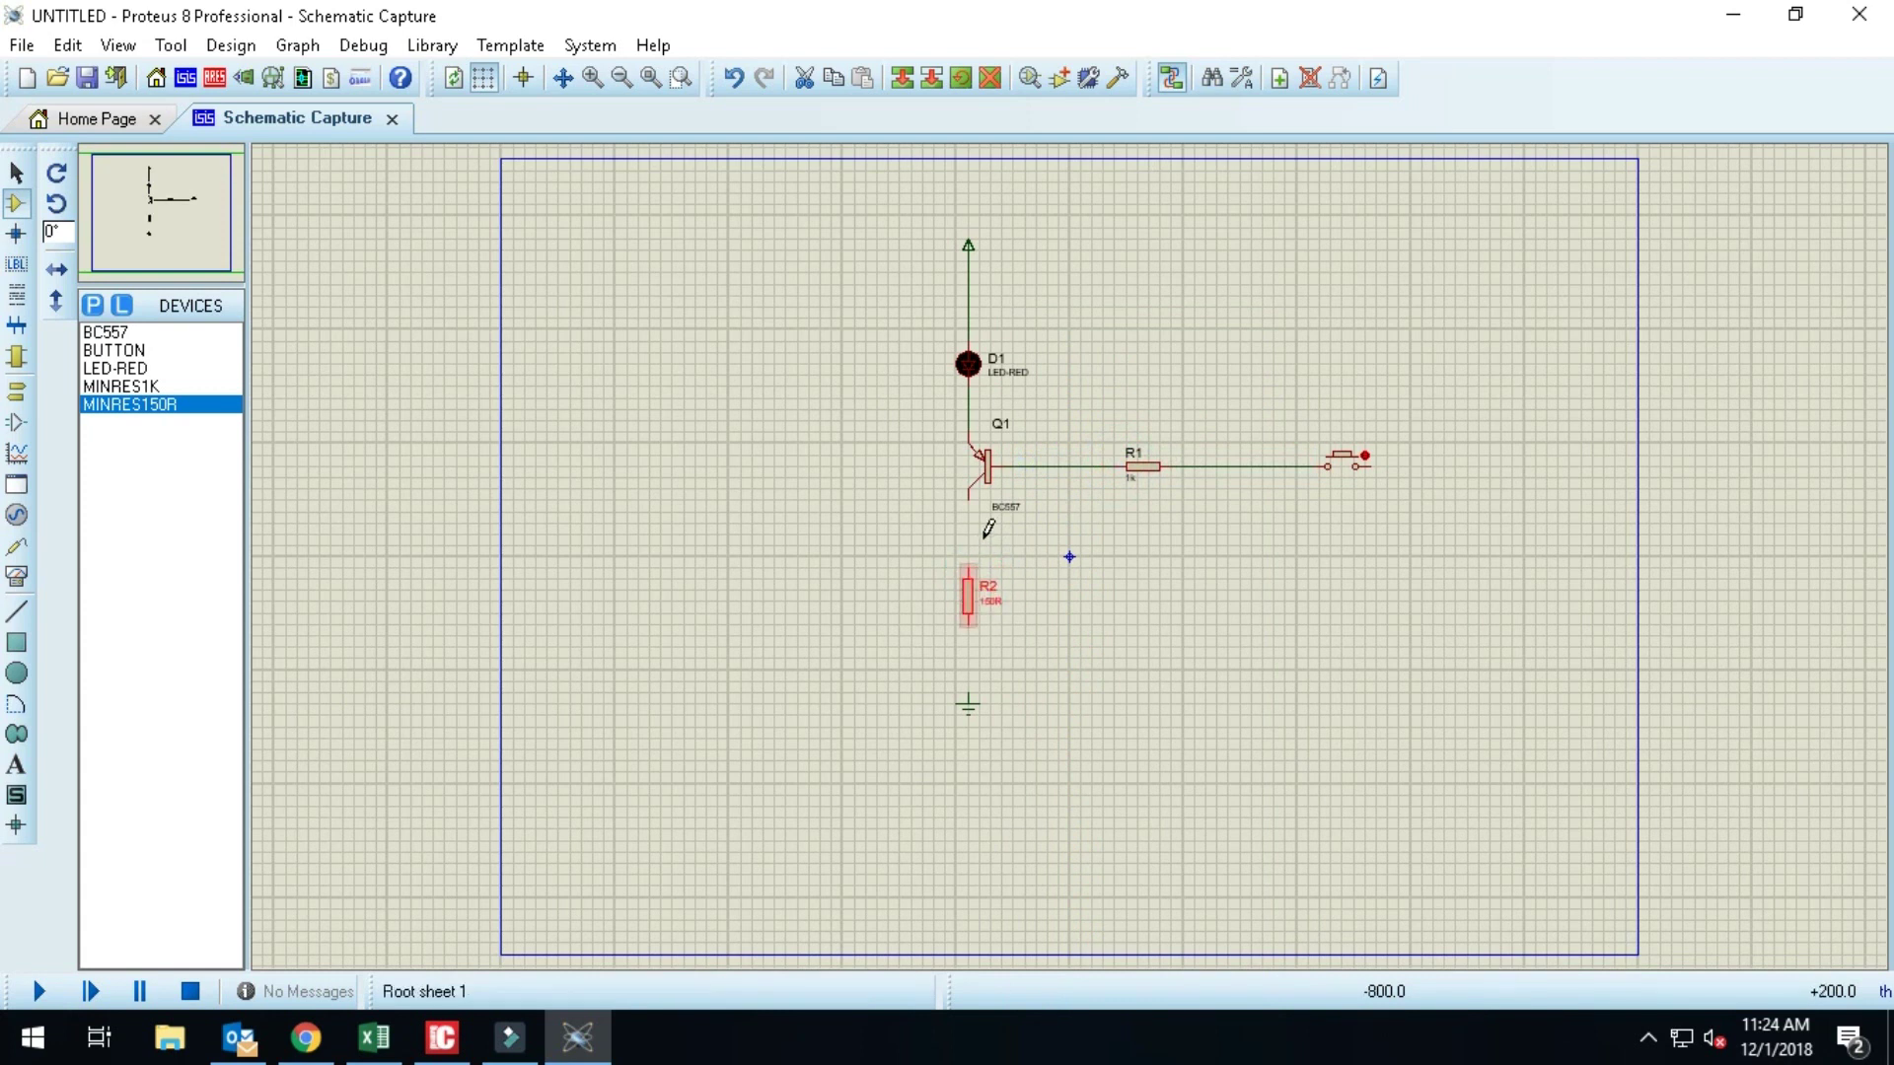
Step: Wire Q1's emitter to R2 and R2's bottom pin to ground
left_click(976, 528)
left_click(968, 564)
left_click(967, 500)
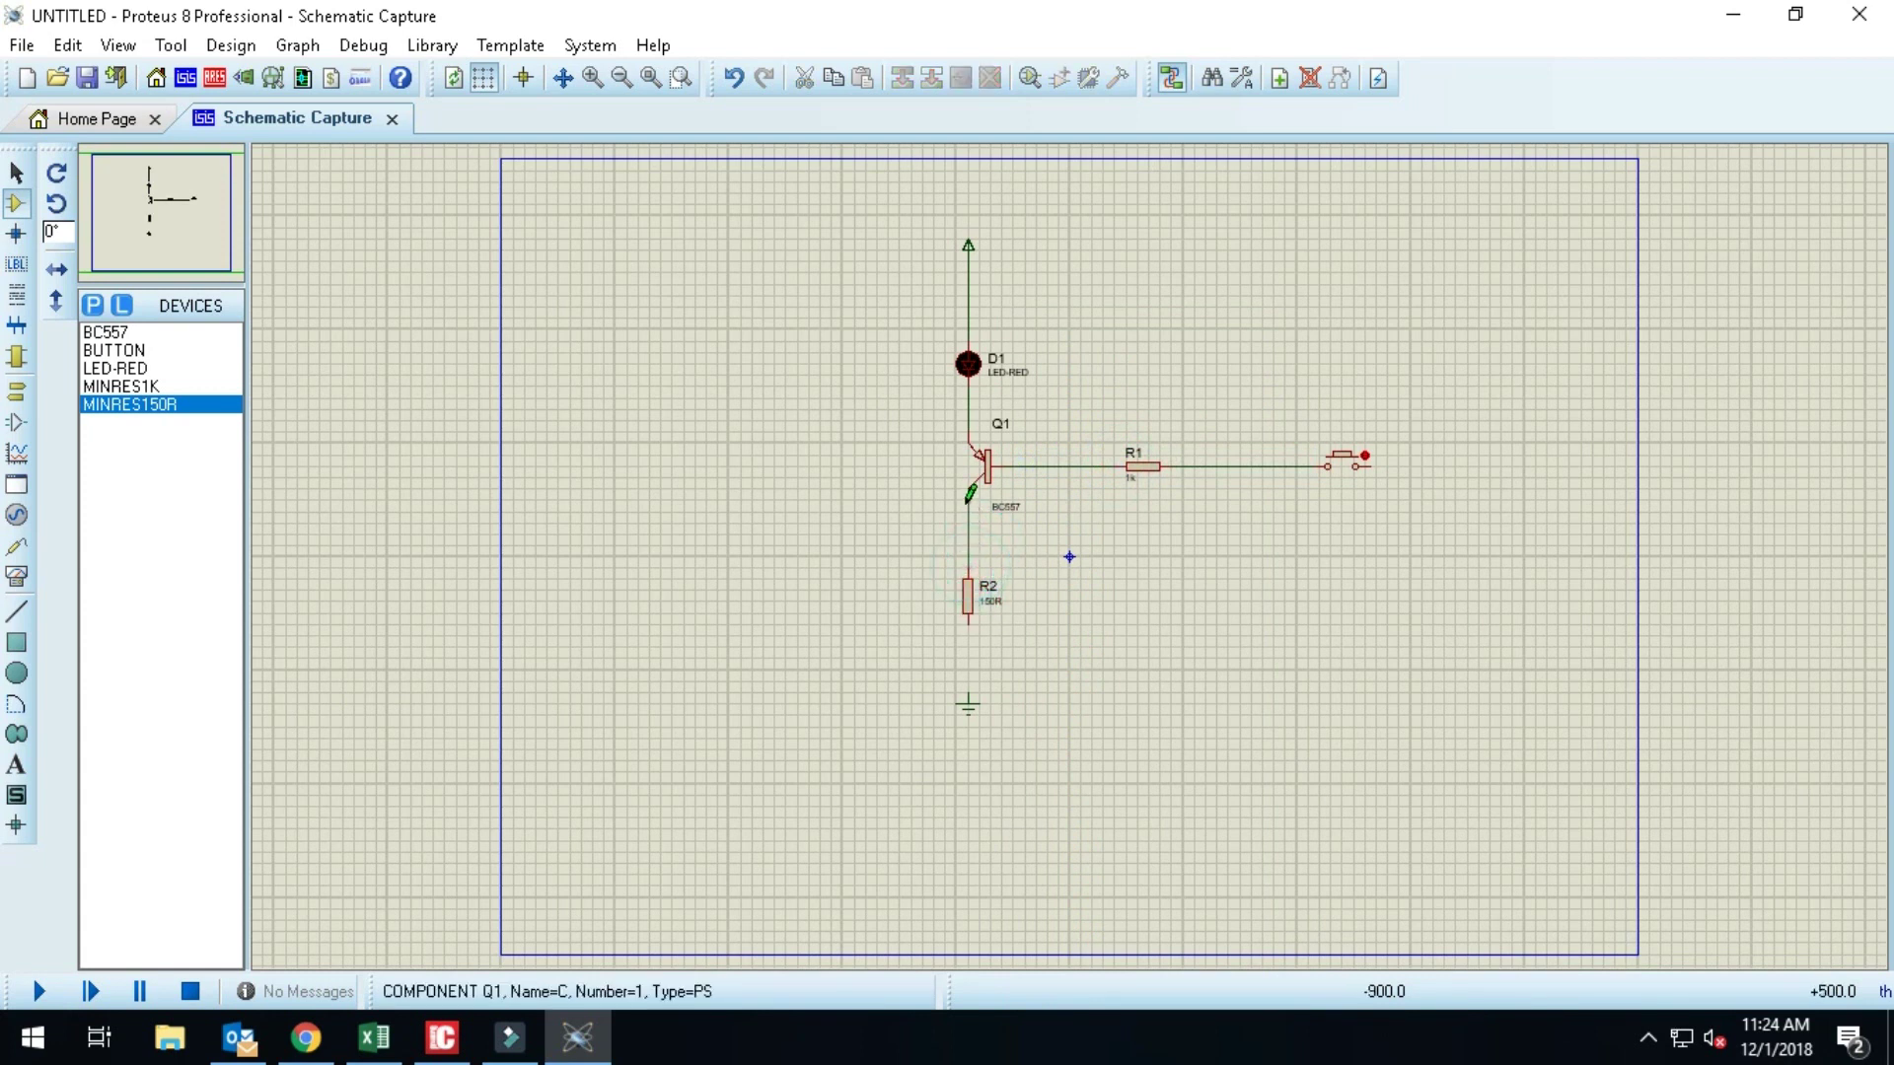
left_click(968, 625)
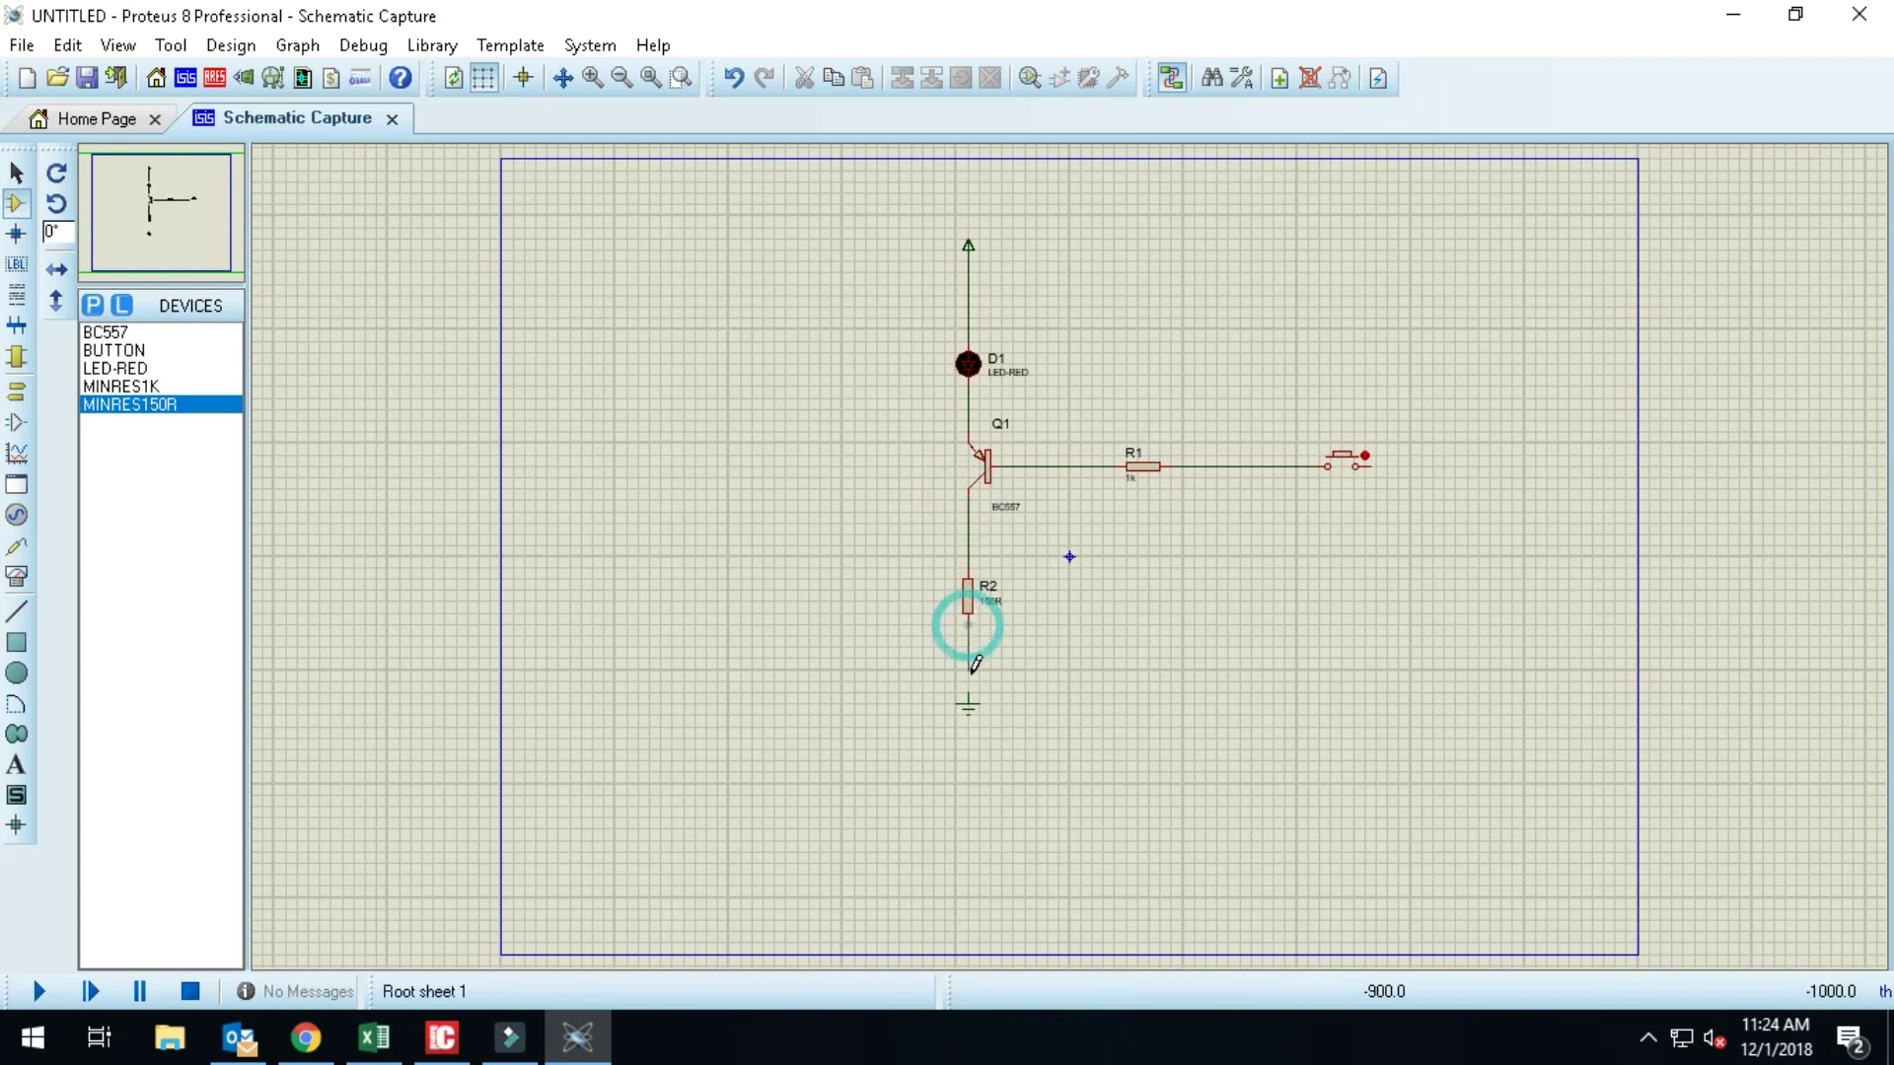
left_click(969, 690)
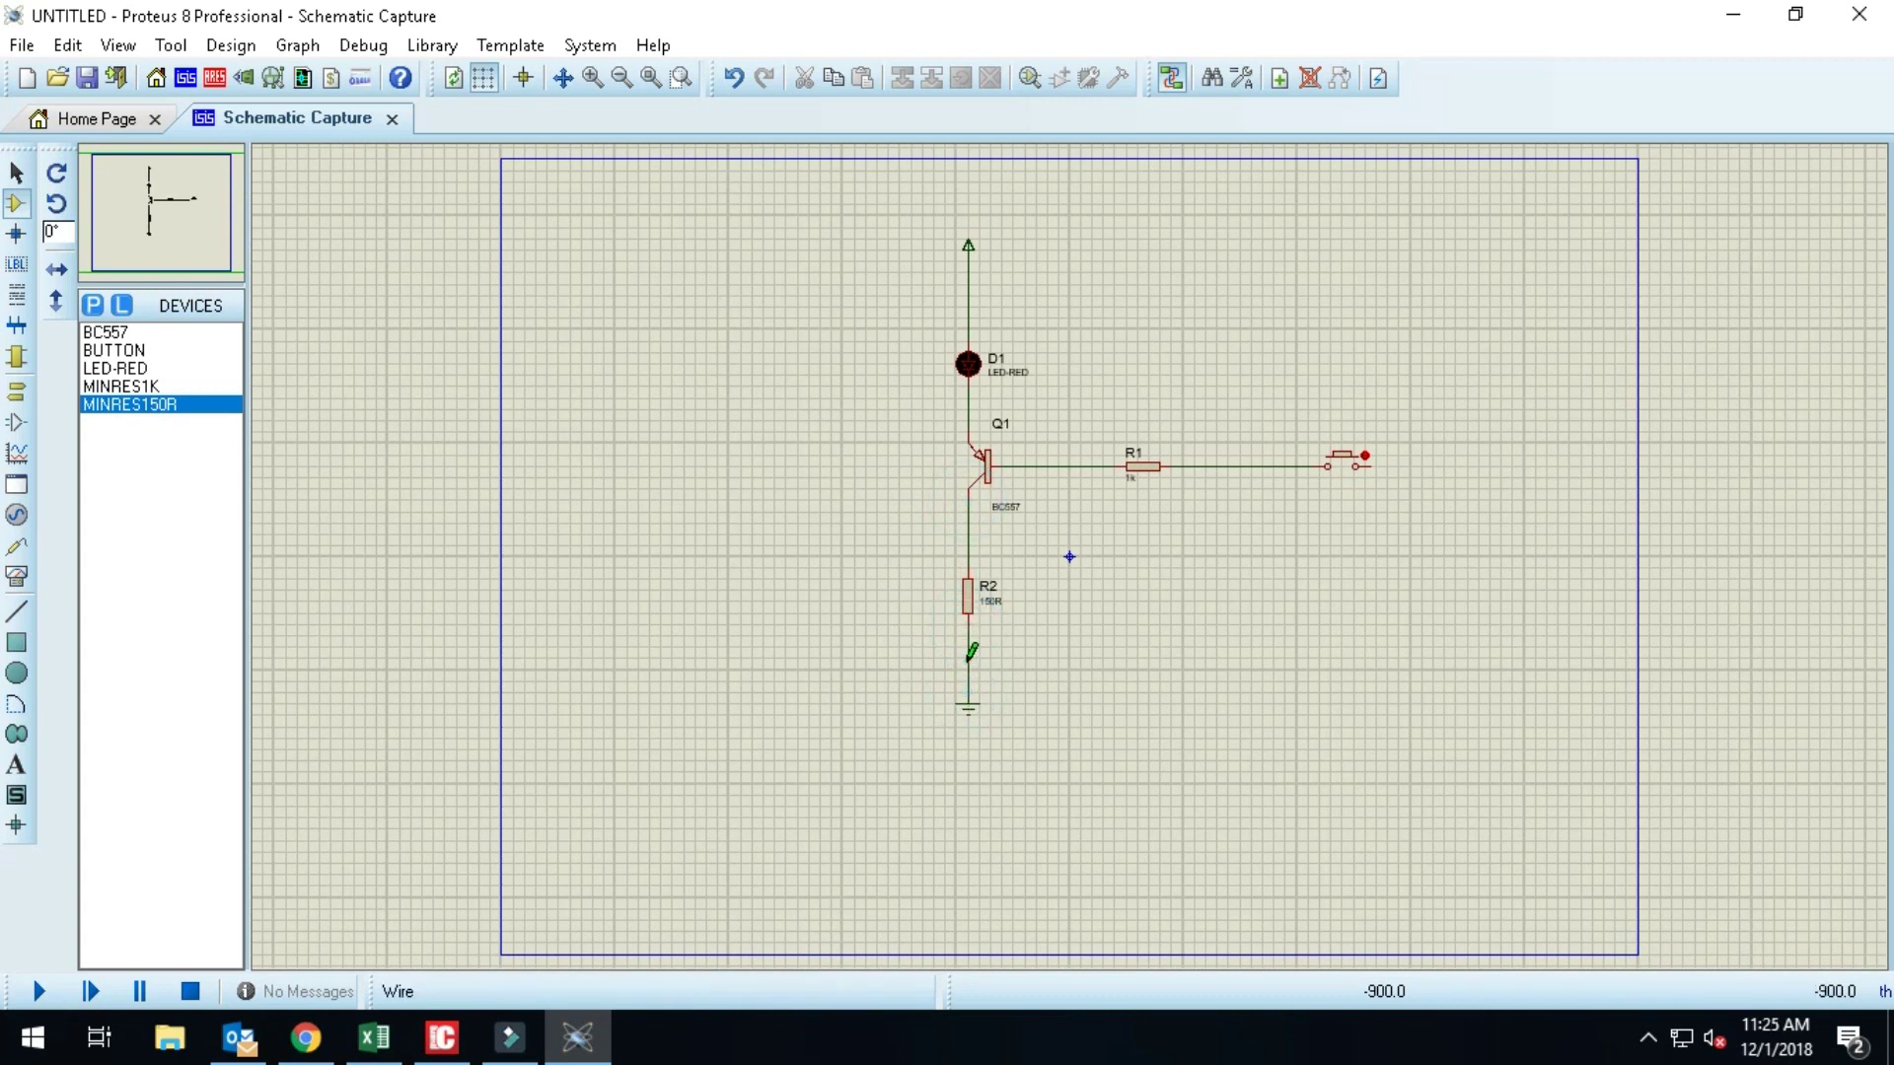
Step: Run a ground wire around the right side up to the push button
left_click(968, 658)
left_click(1511, 658)
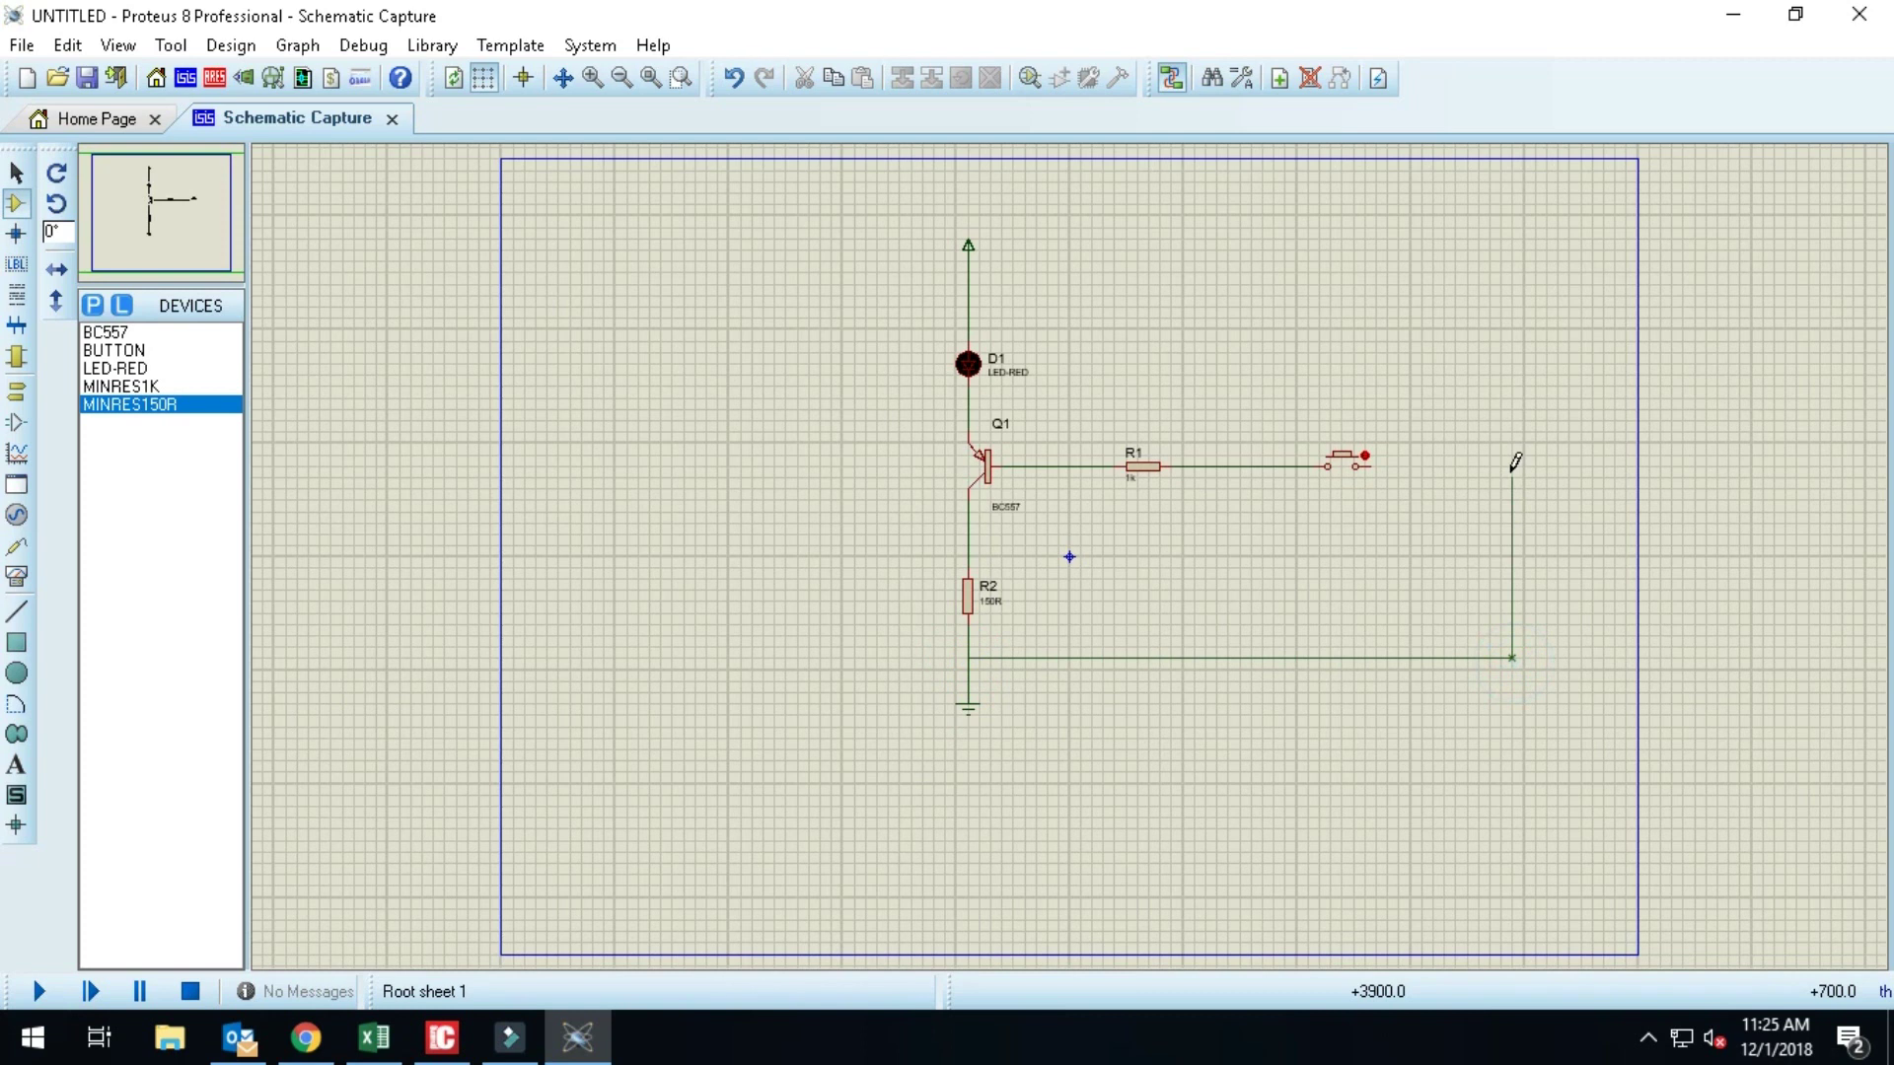
left_click(1510, 467)
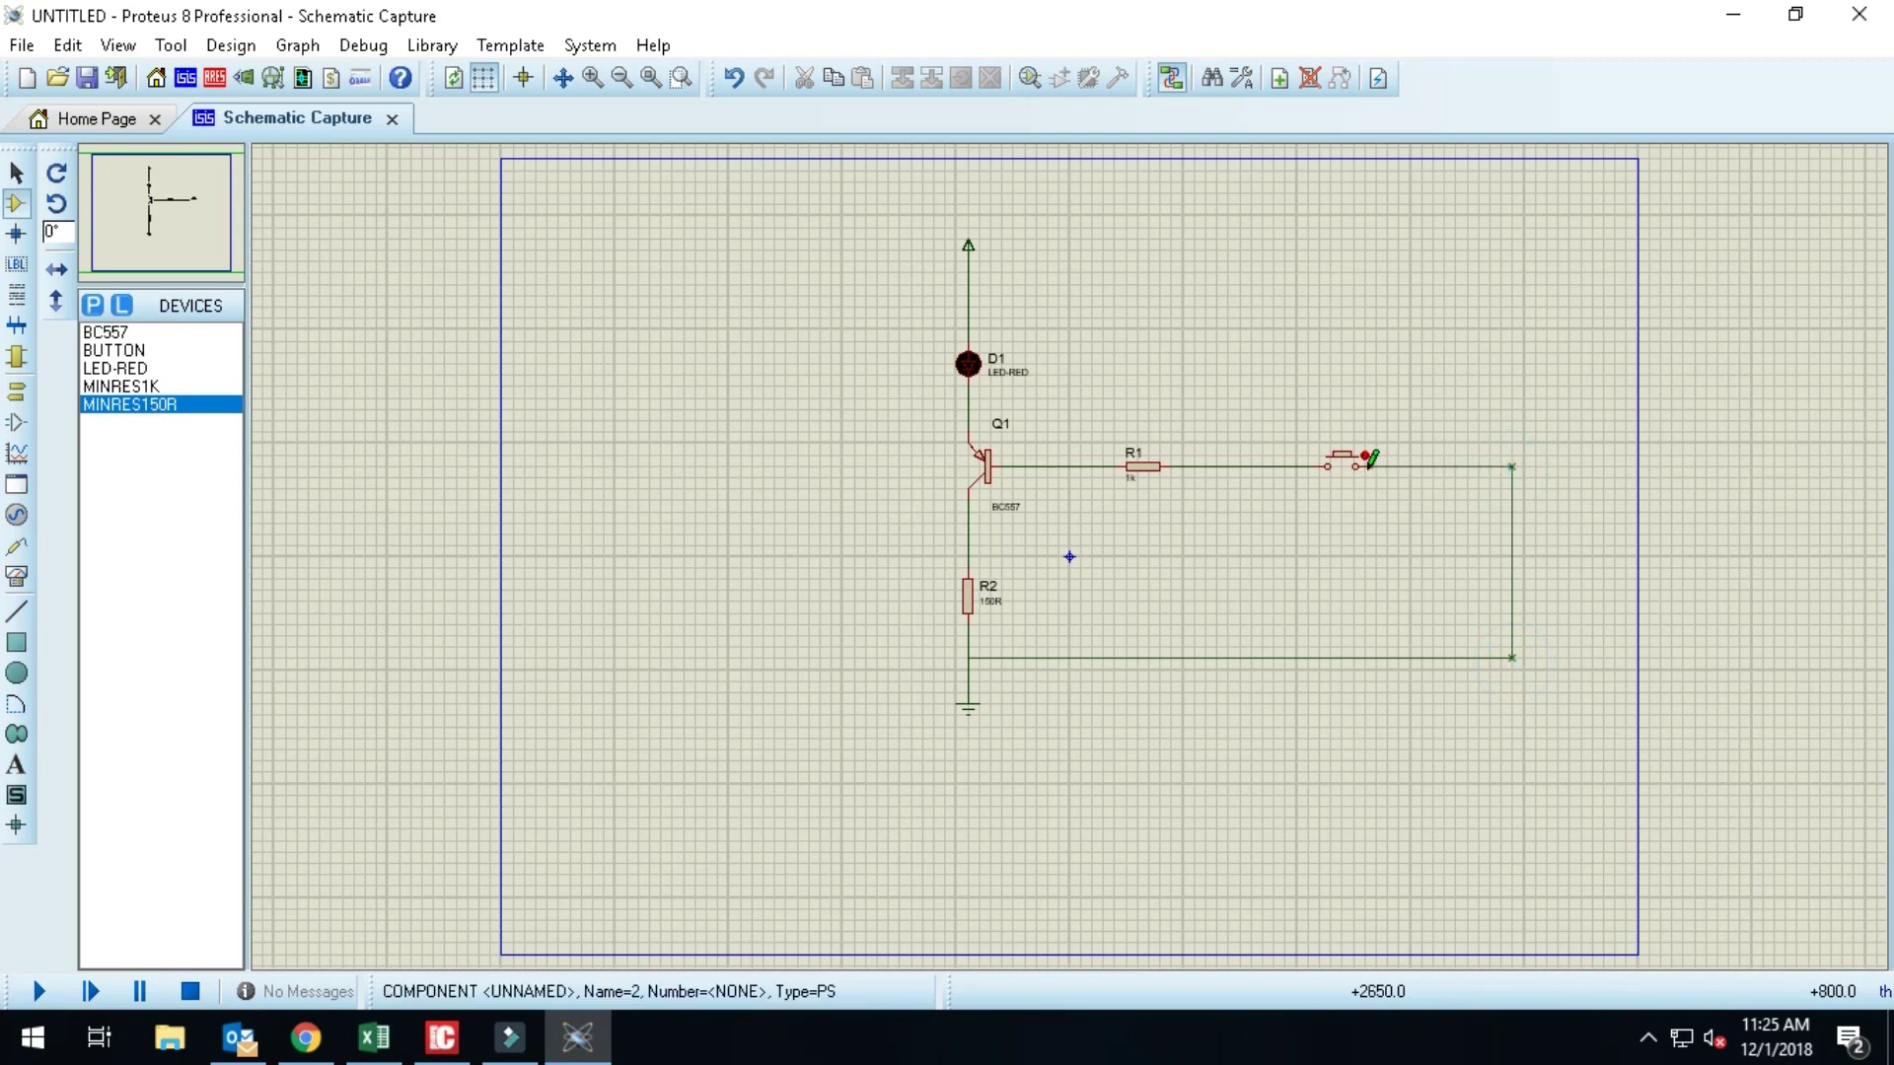
left_click(1369, 465)
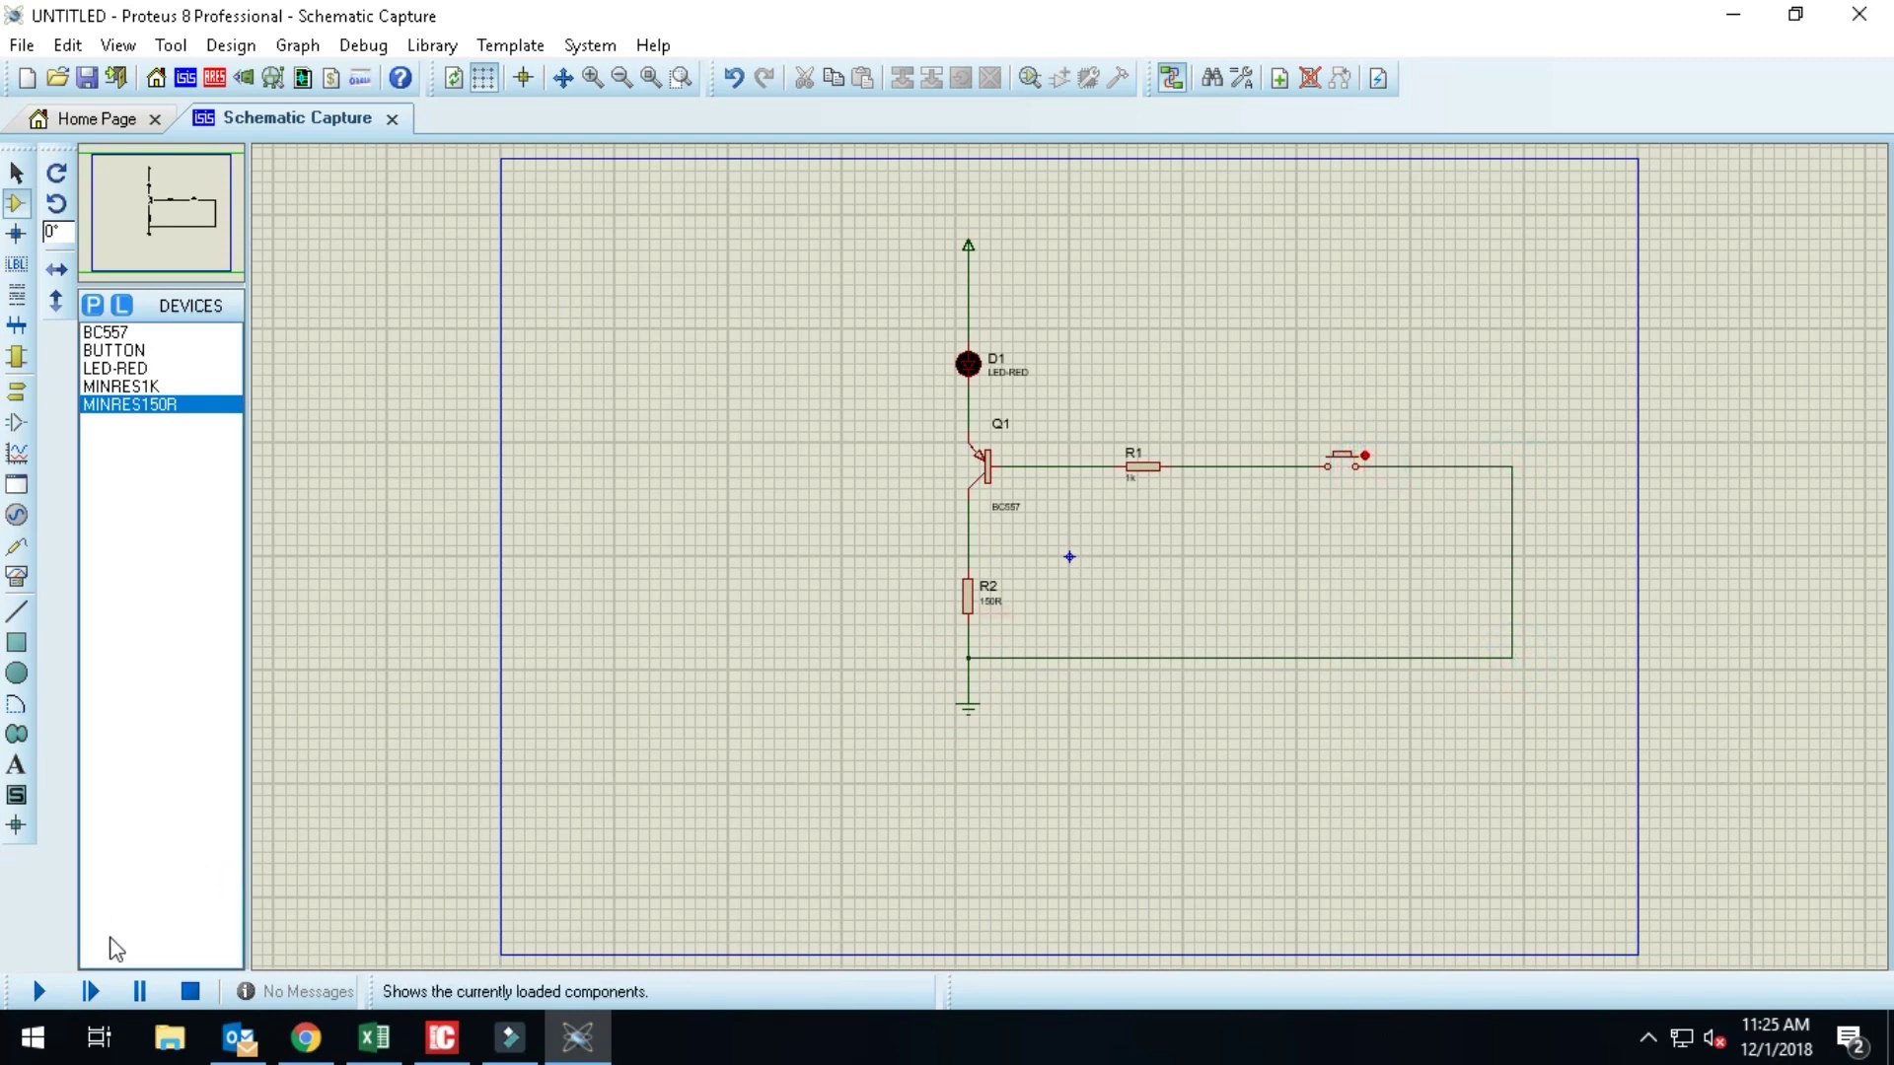
Step: Run the simulation and press the push button to light LED D1
left_click(39, 991)
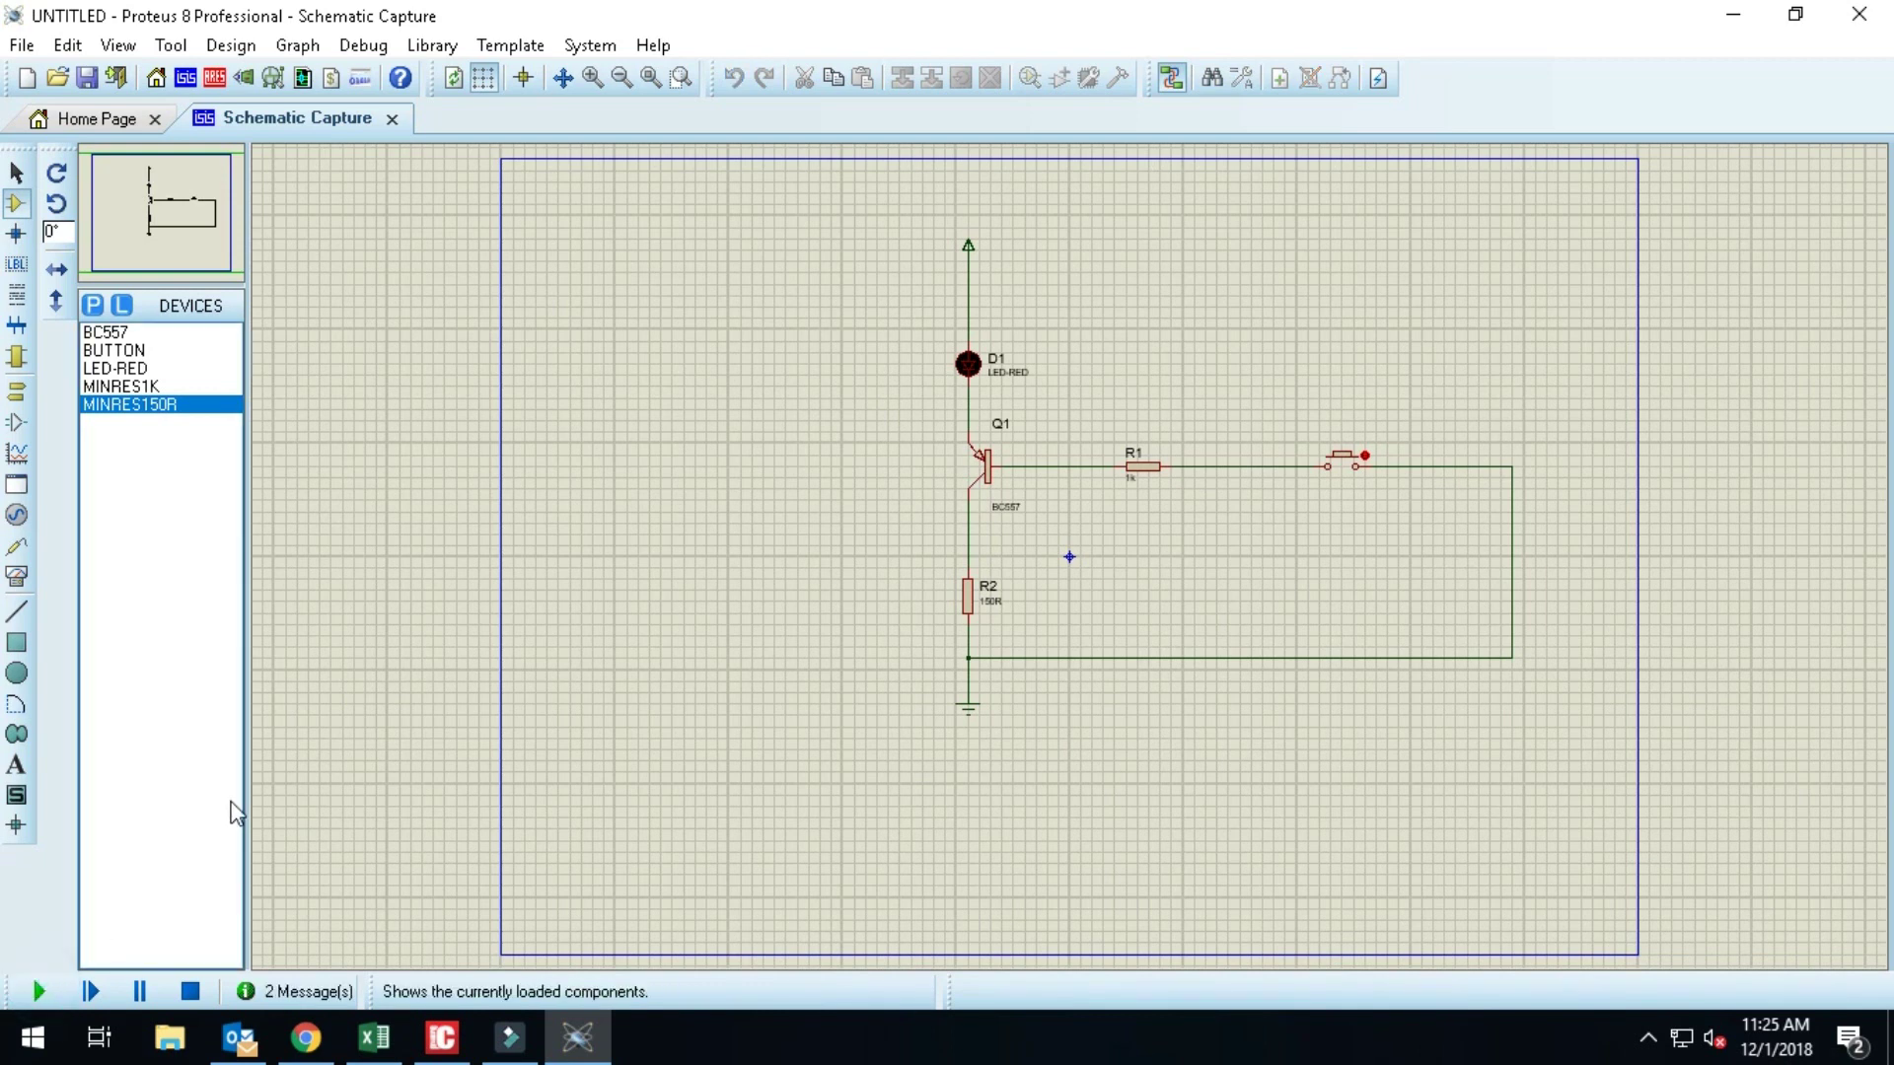
left_click(1343, 459)
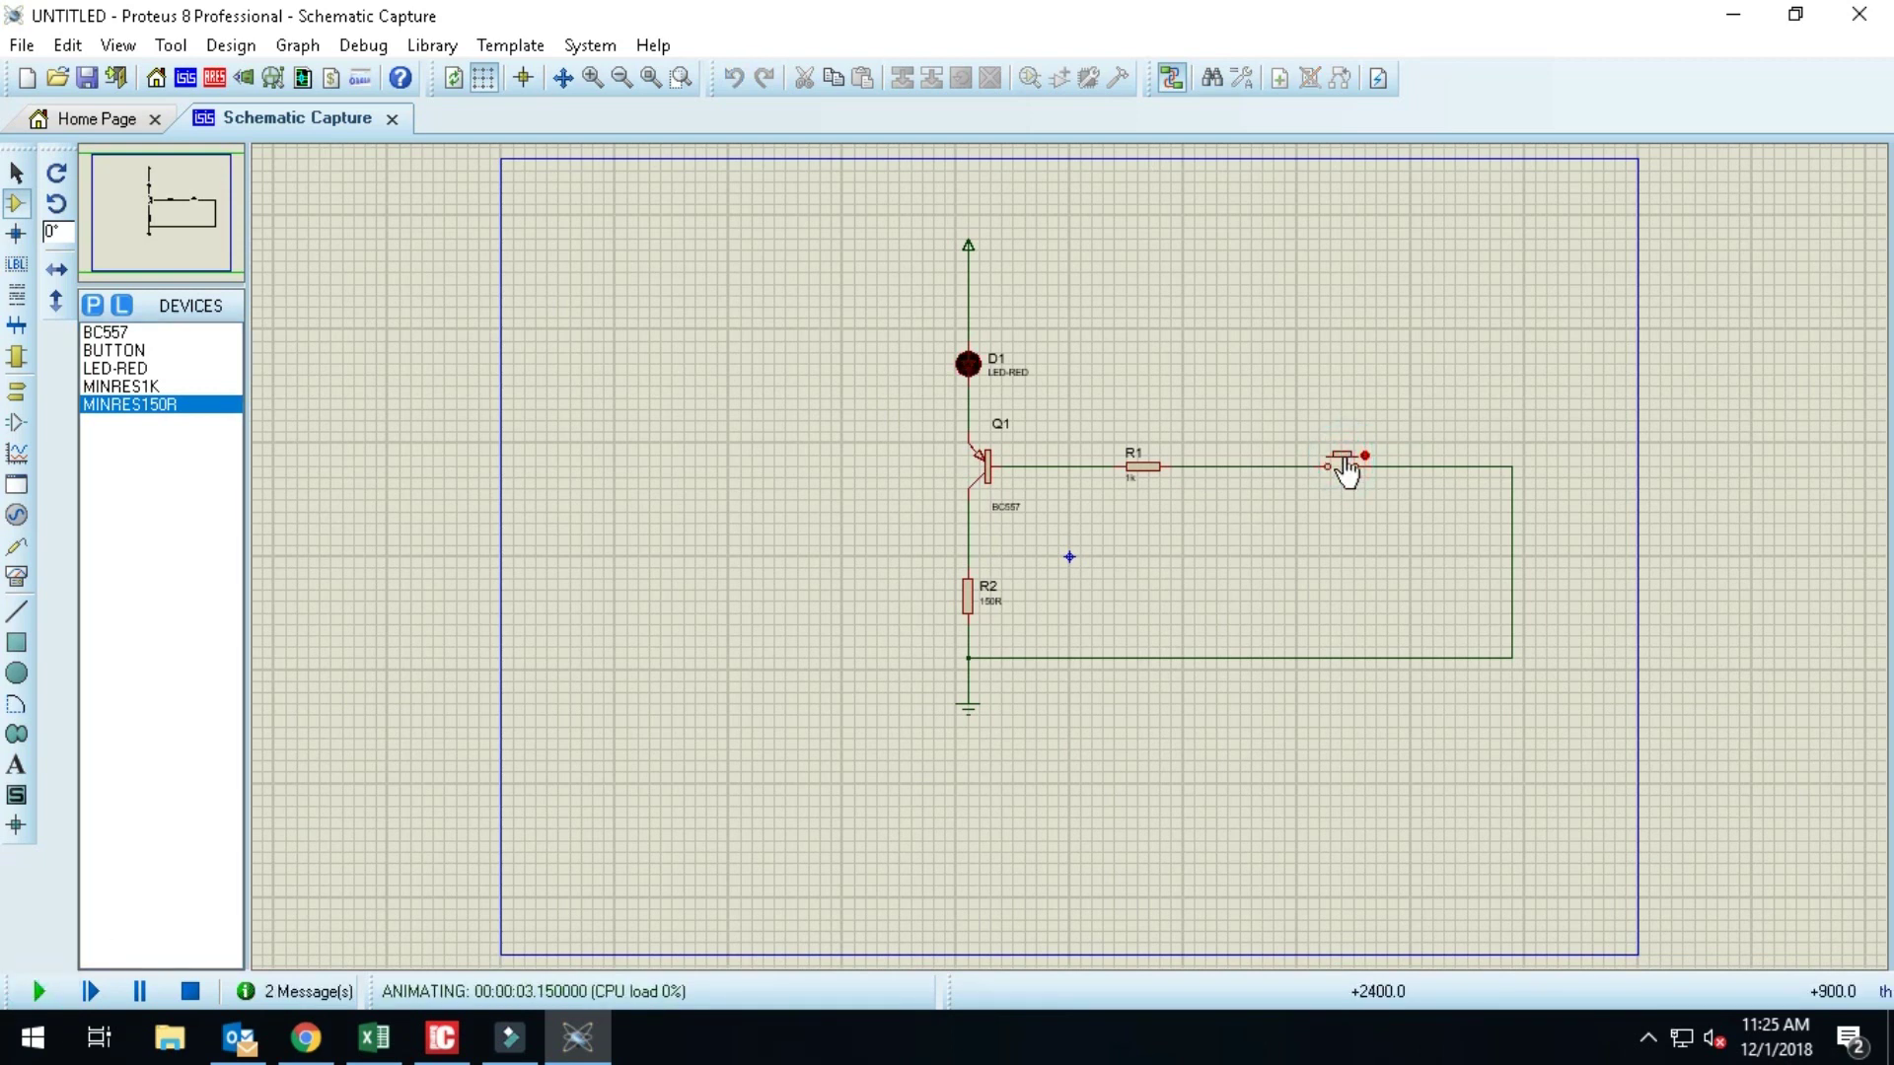
left_click(1343, 464)
left_click(1343, 462)
left_click(1343, 462)
scroll(1282, 454, "up", 1)
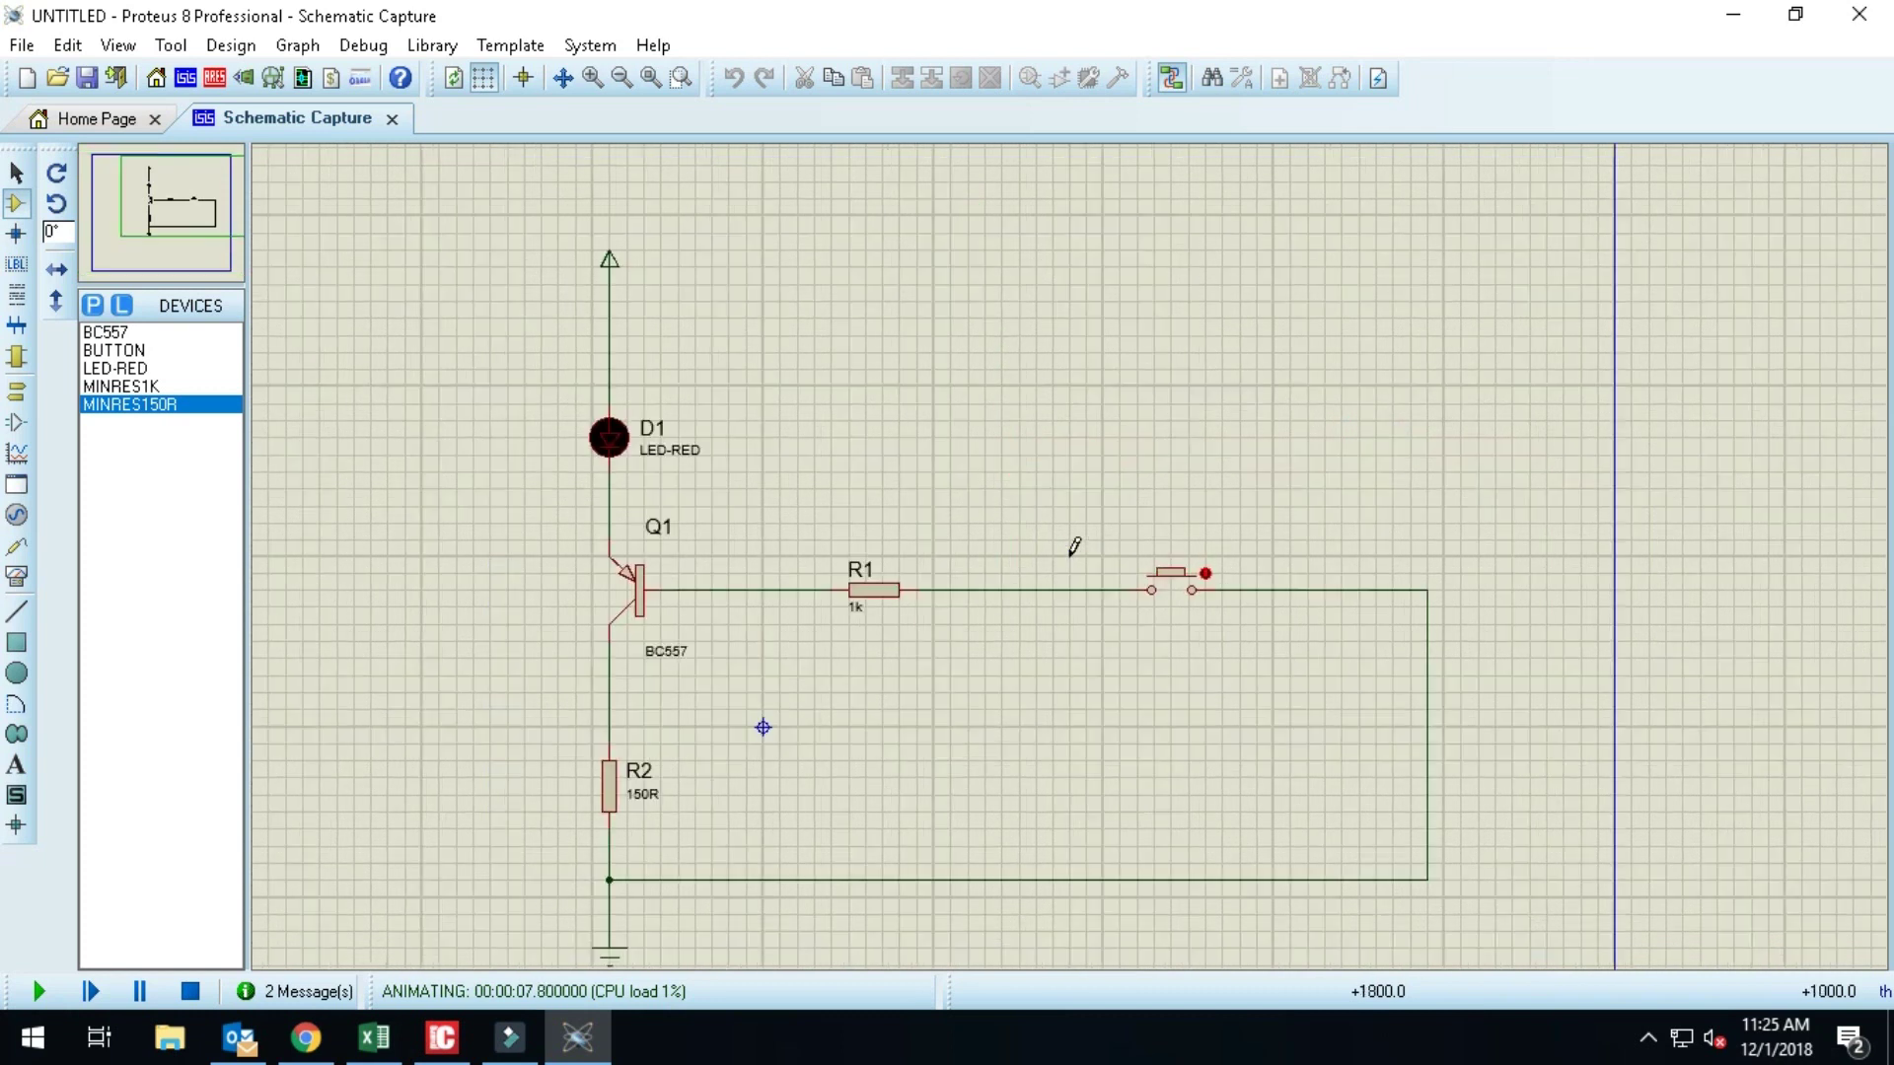
left_click(1178, 592)
Step: Recentre the view on the circuit, stop the simulation, and minimize Proteus
scroll(1179, 592, "down", 1)
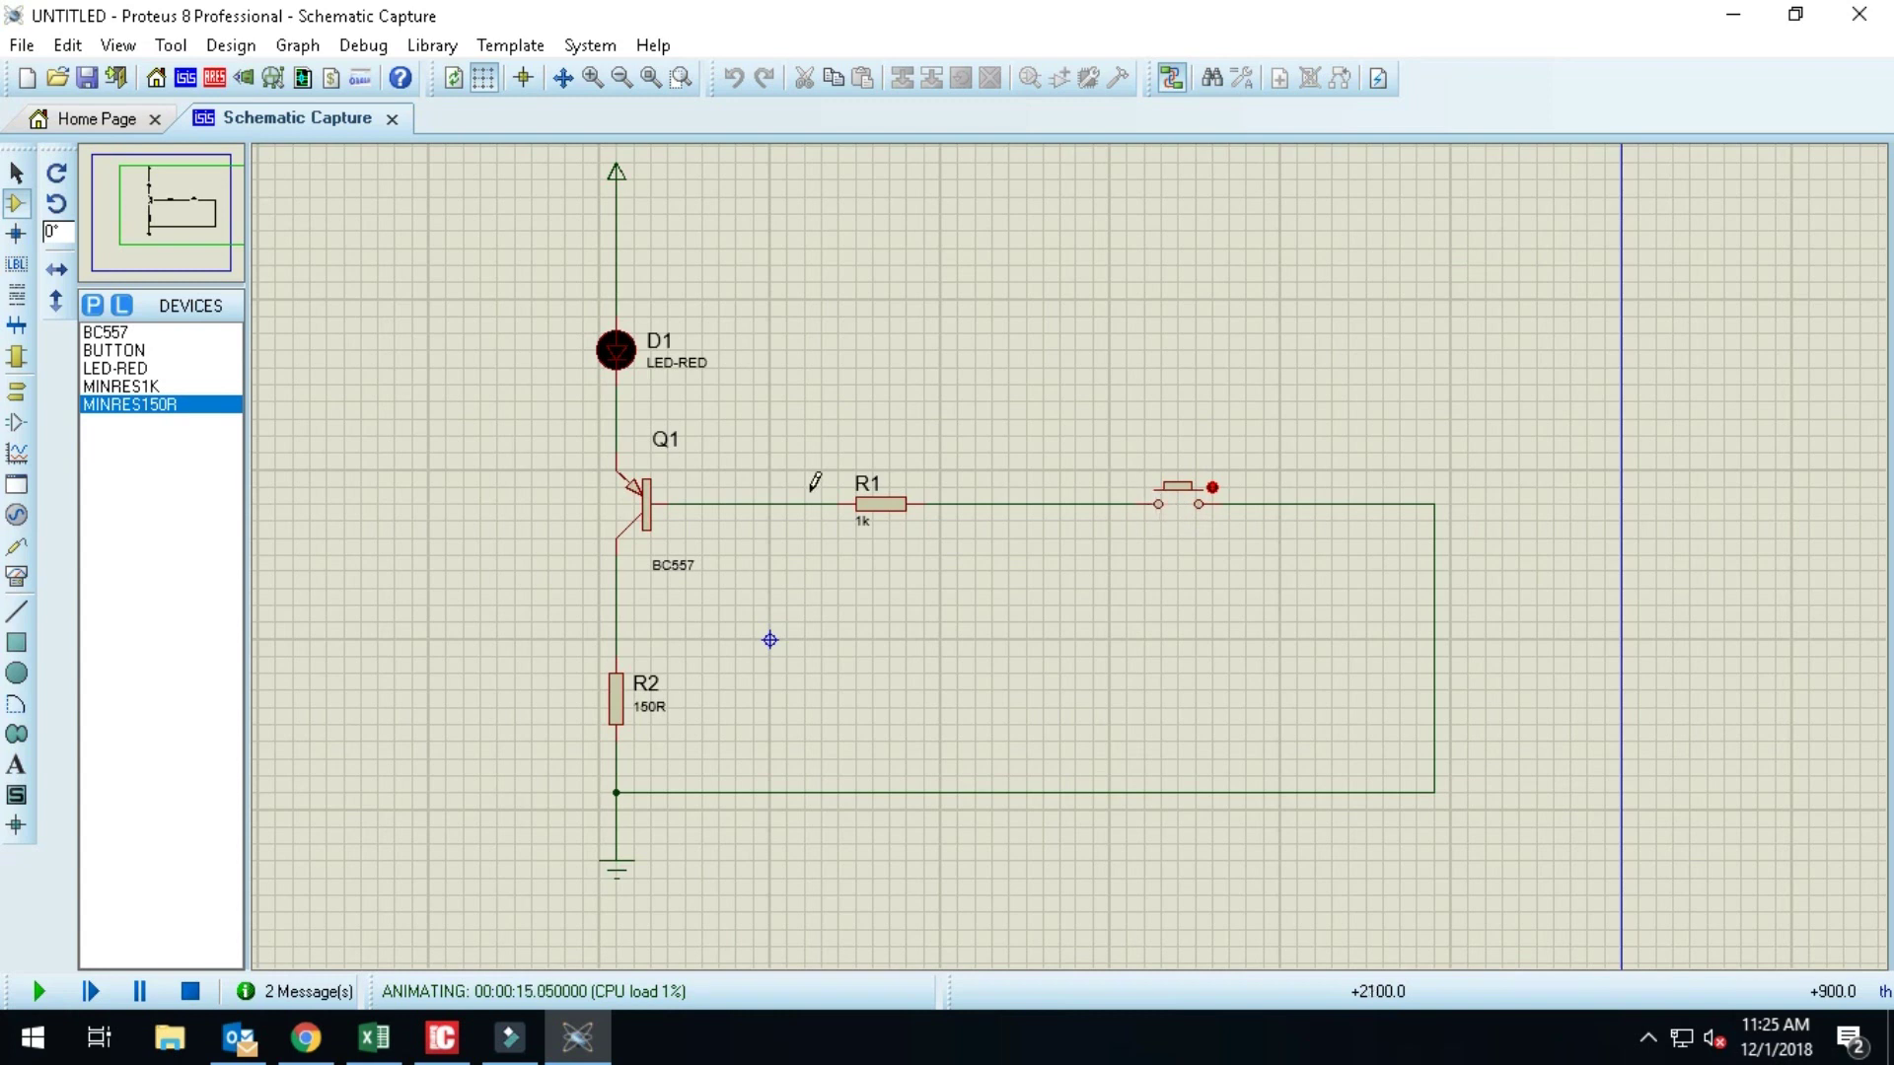
scroll(690, 392, "up", 1)
mouse_move(1469, 627)
left_mouse_down()
mouse_move(1091, 643)
mouse_move(1096, 237)
mouse_move(1045, 287)
mouse_move(1065, 350)
left_mouse_up()
scroll(1069, 422, "down", 1)
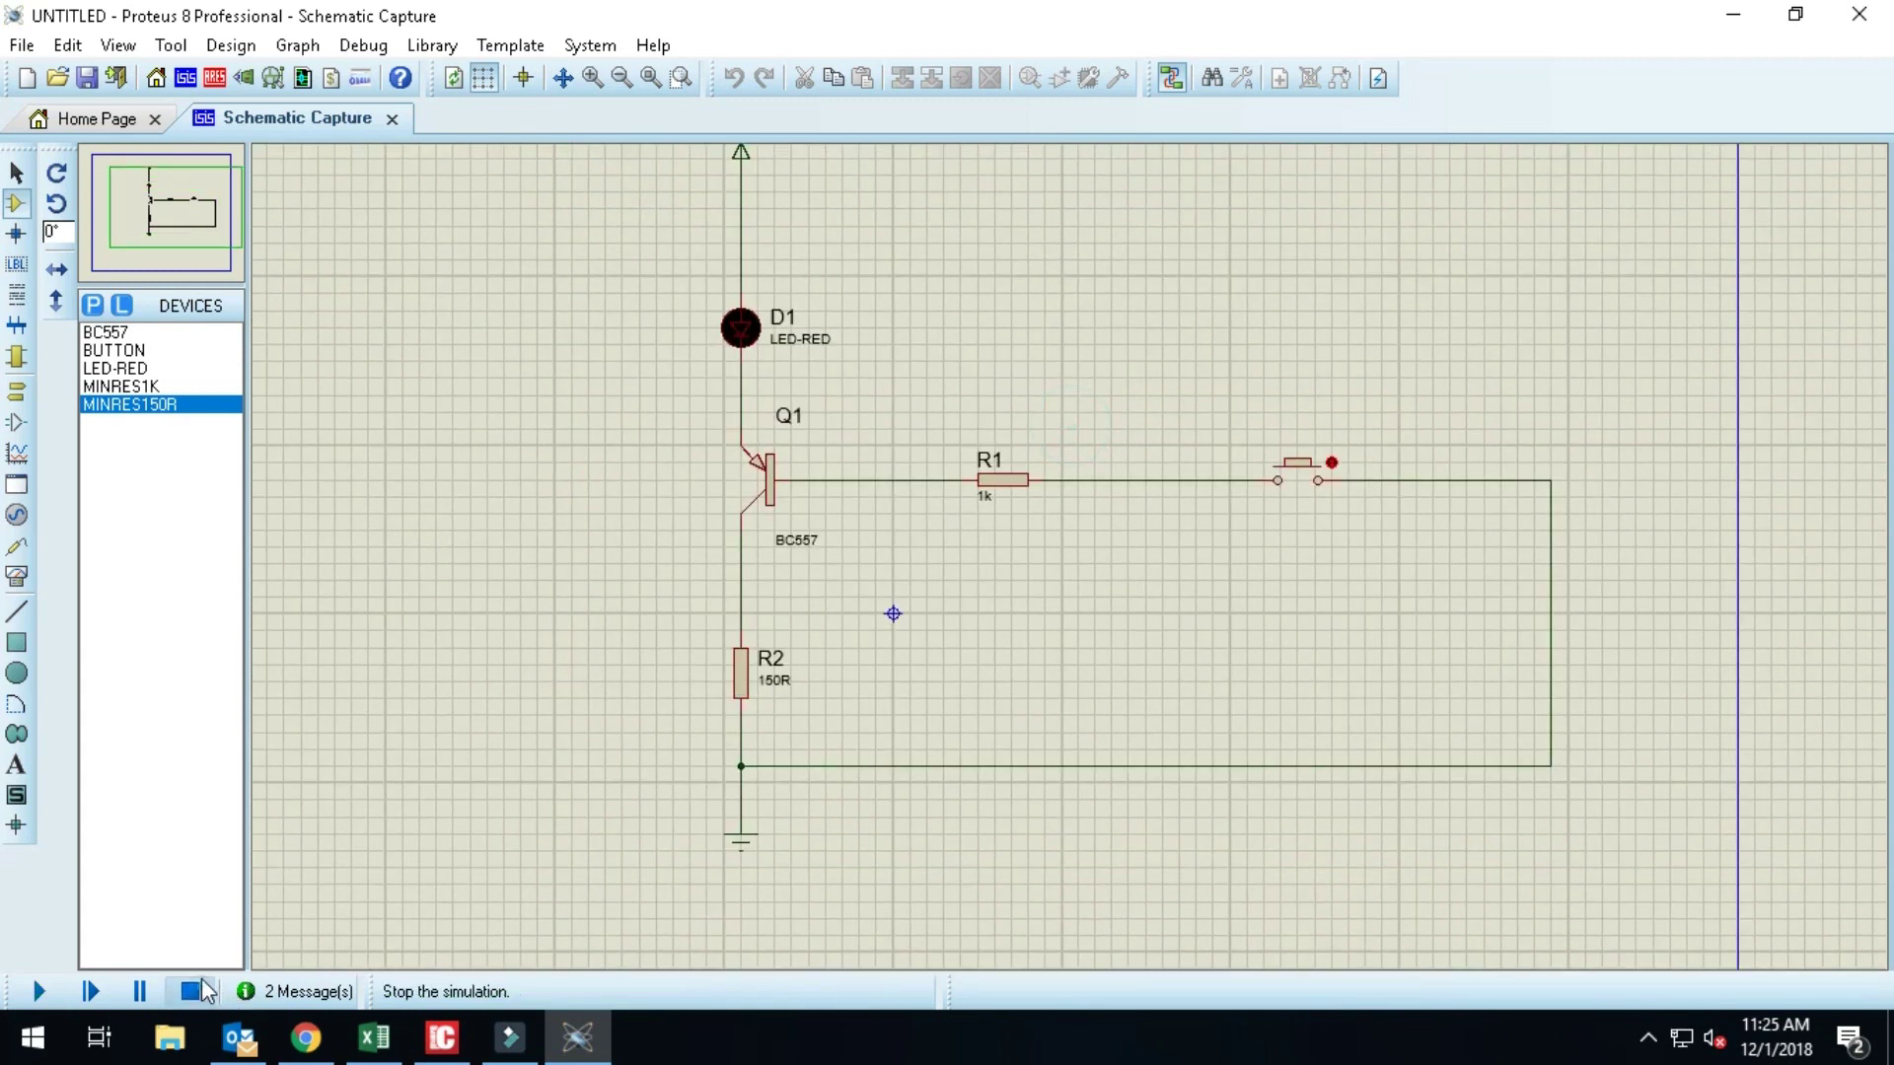
left_click(191, 991)
left_click(1732, 14)
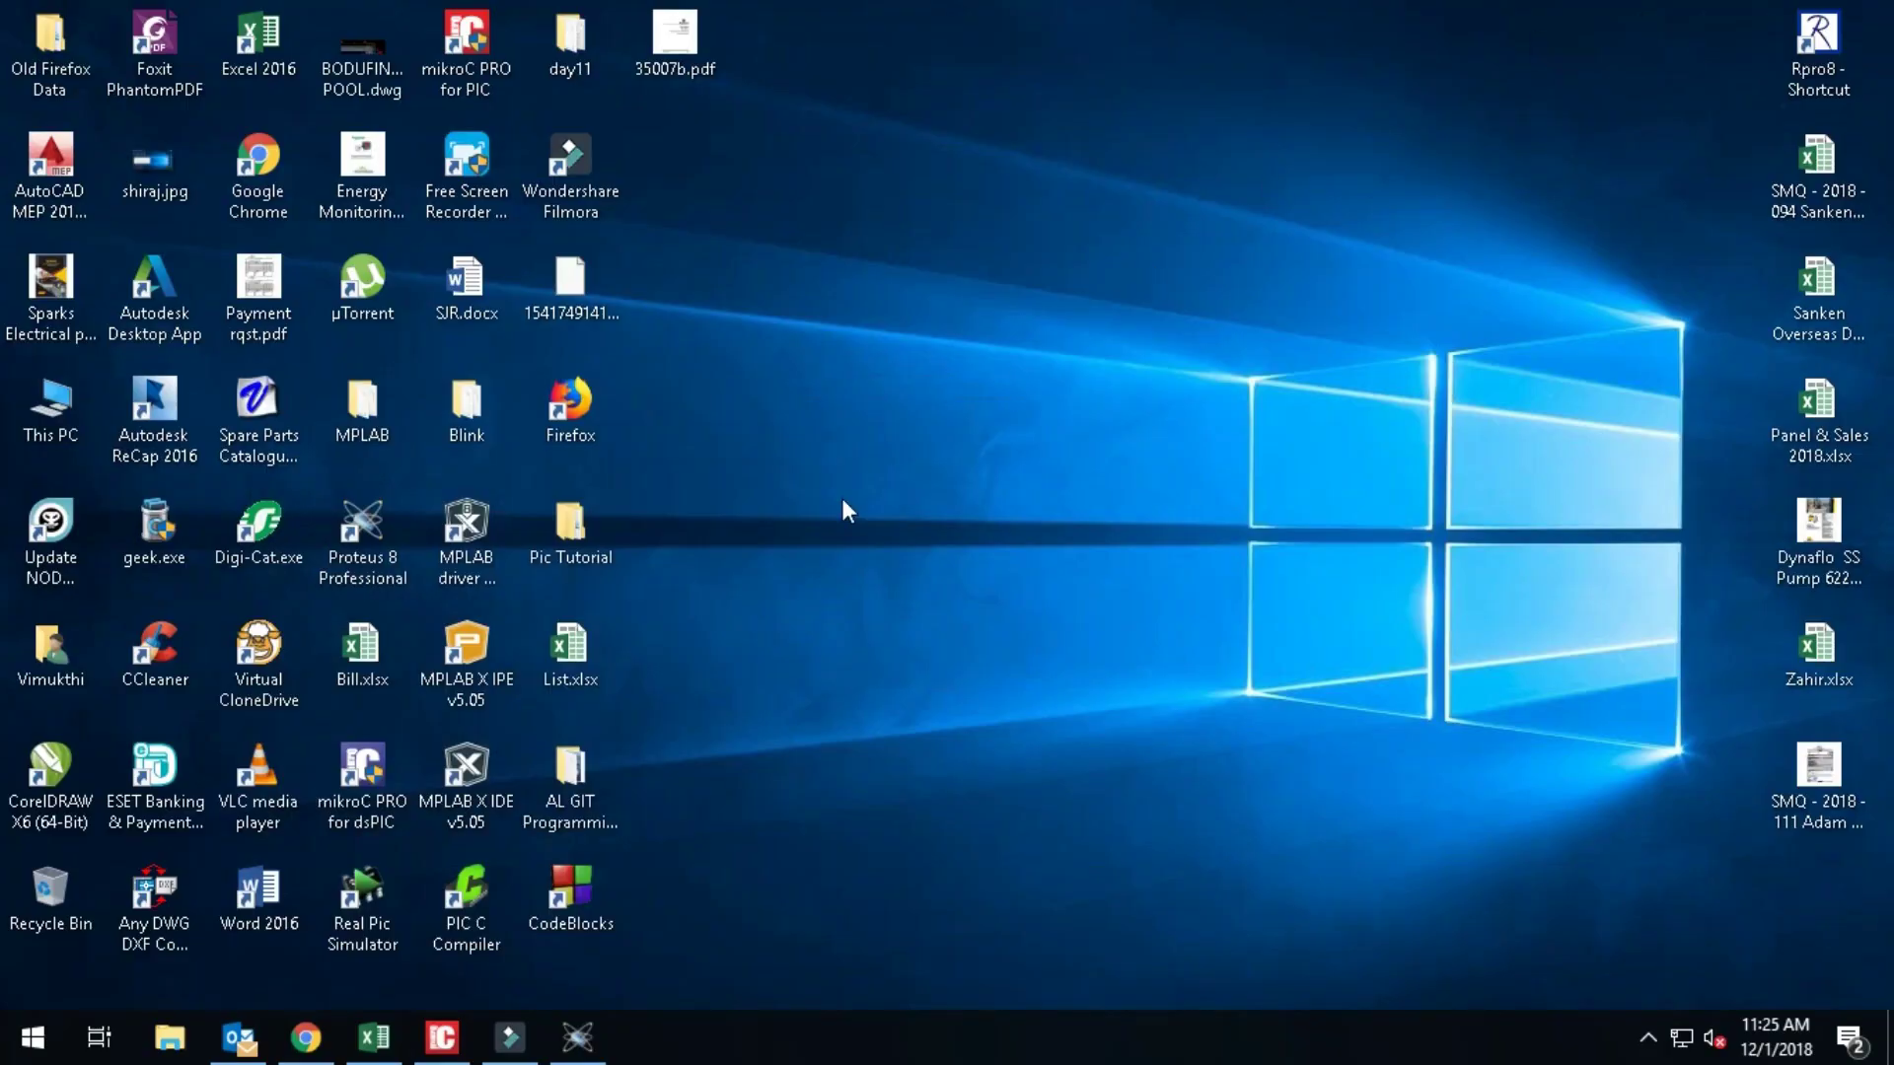